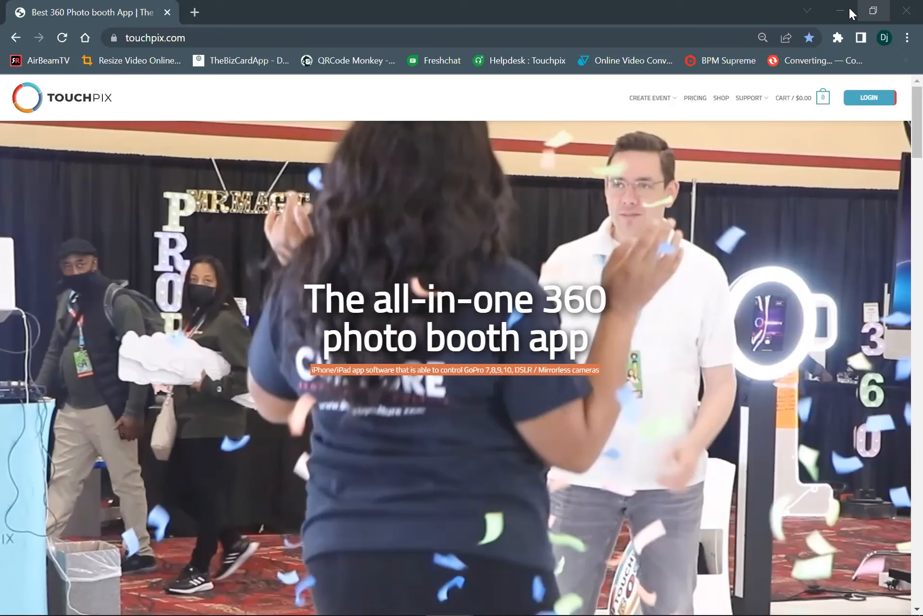
Switch to the marquee folder in File Explorer and preview the PBX_TP_QUAD_FN and PBX_TP_QUAD_FN99 images, closing each one
{"action": "left_click", "coordinate": [848, 9]}
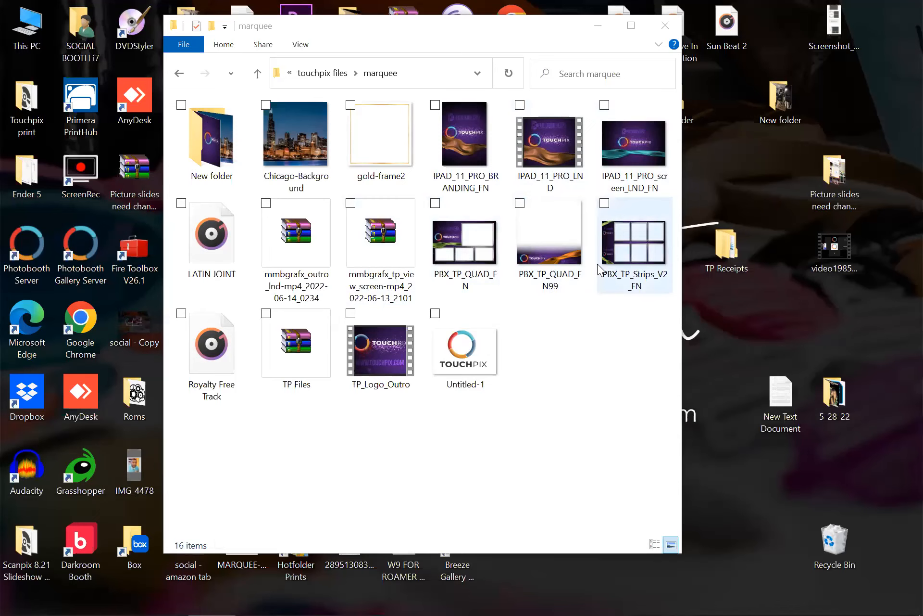
{"action": "double_click", "coordinate": [479, 249]}
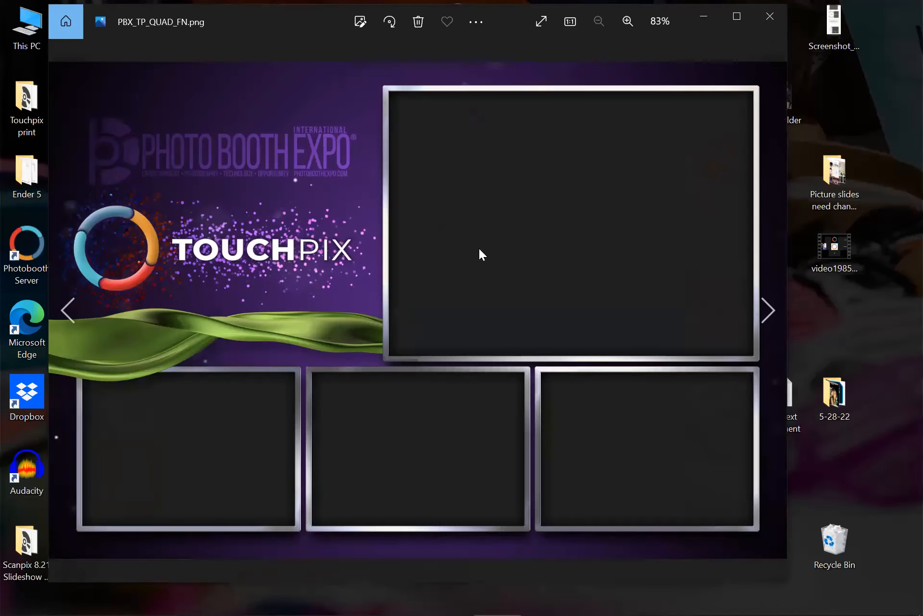
{"action": "left_click", "coordinate": [781, 21]}
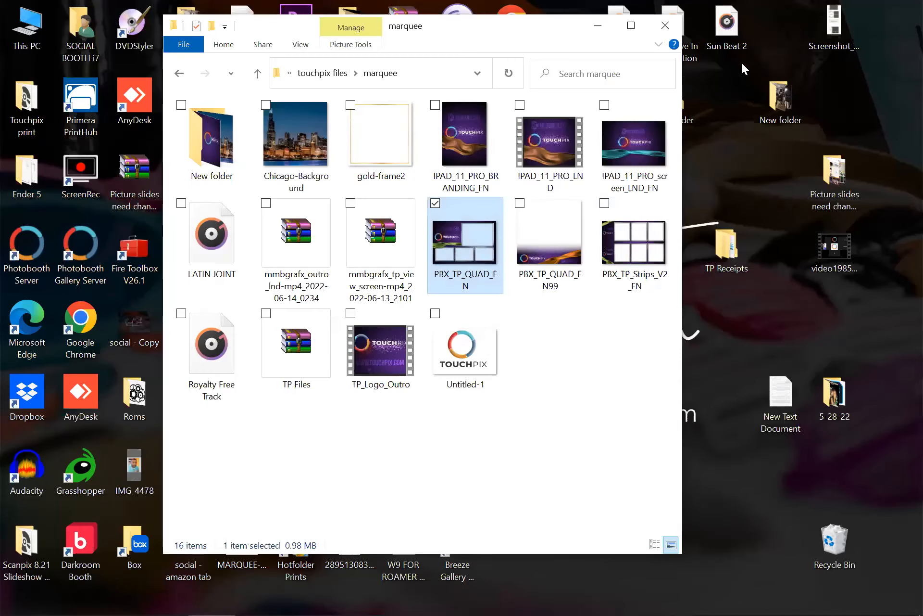
{"action": "double_click", "coordinate": [557, 236]}
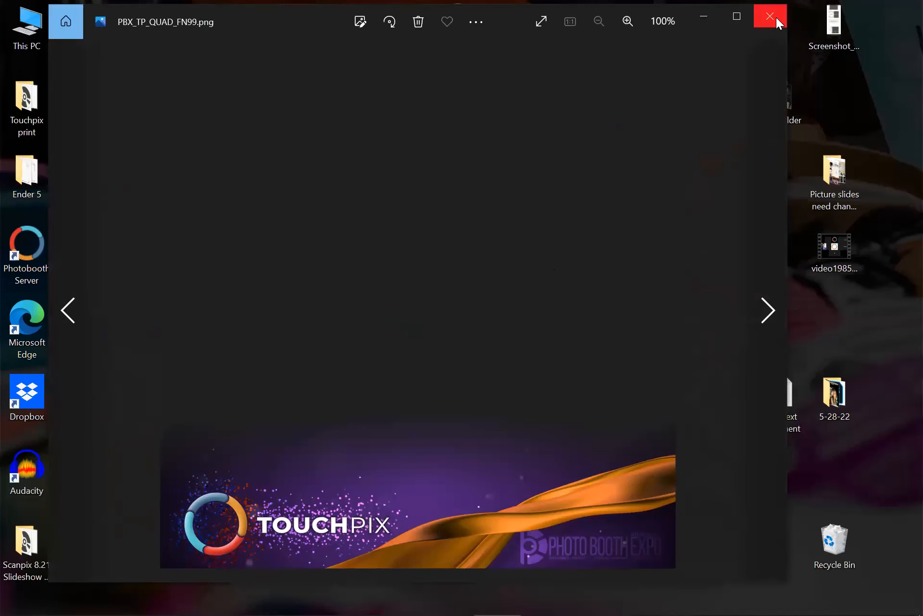
{"action": "left_click", "coordinate": [776, 18]}
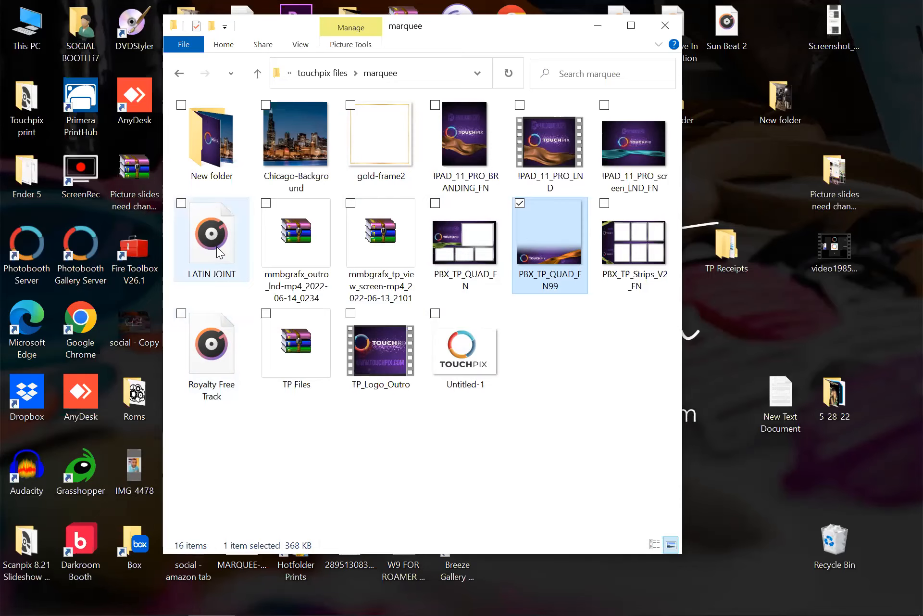
Return to the Touchpix website in Chrome and open the account login page
{"action": "mouse_move", "coordinate": [217, 247]}
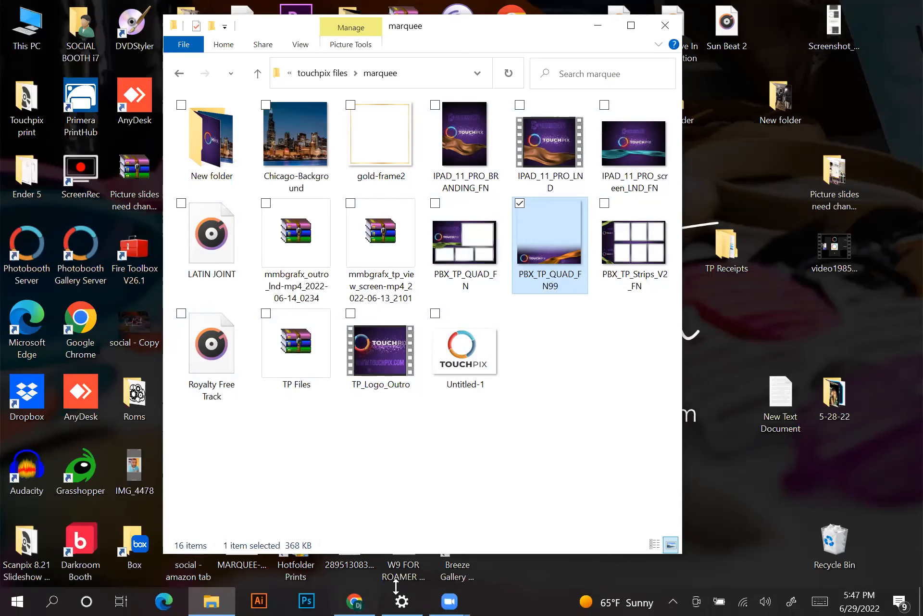
{"action": "left_click", "coordinate": [356, 600]}
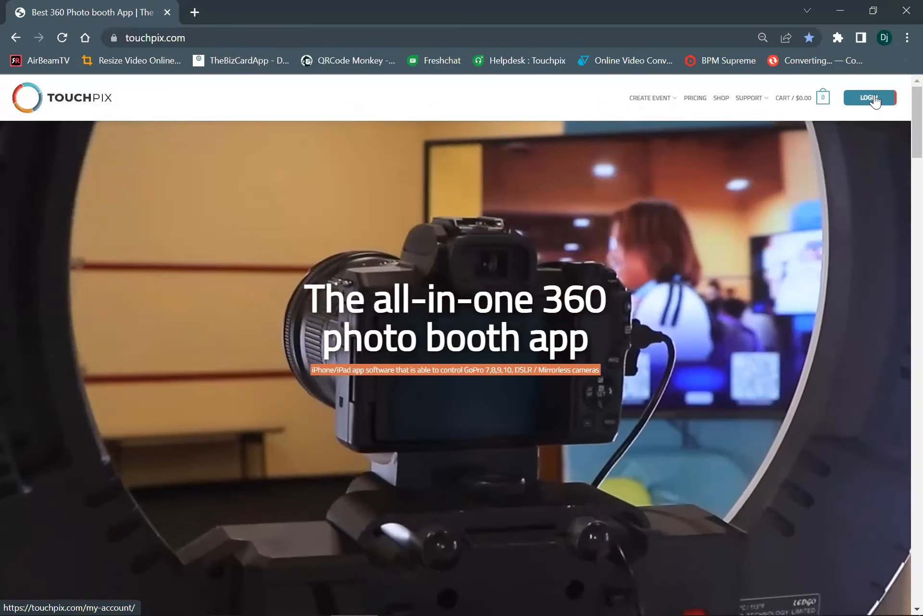
{"action": "left_click", "coordinate": [874, 99]}
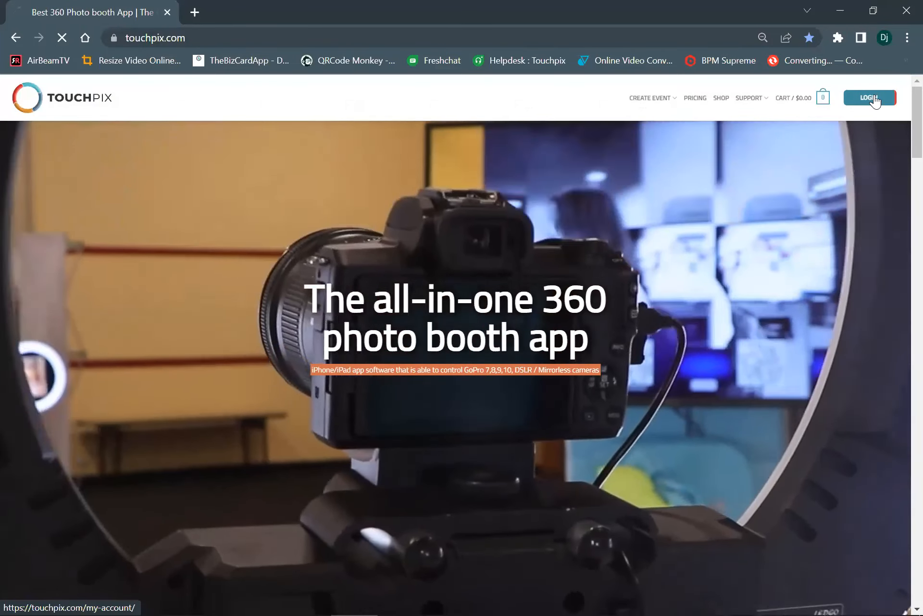
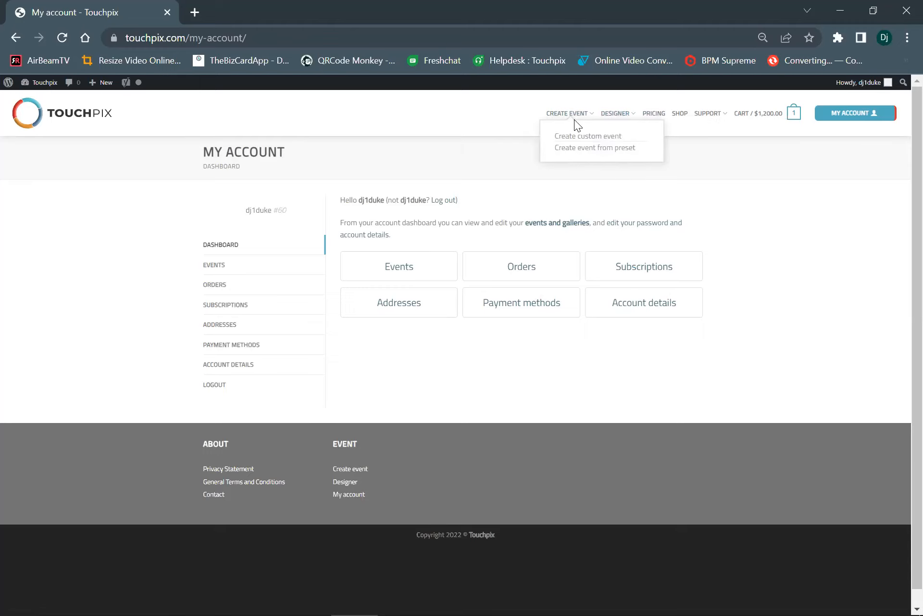
Open the page for creating an event from a preset and look through the available preset themes
{"action": "mouse_move", "coordinate": [582, 116]}
{"action": "left_click", "coordinate": [604, 147]}
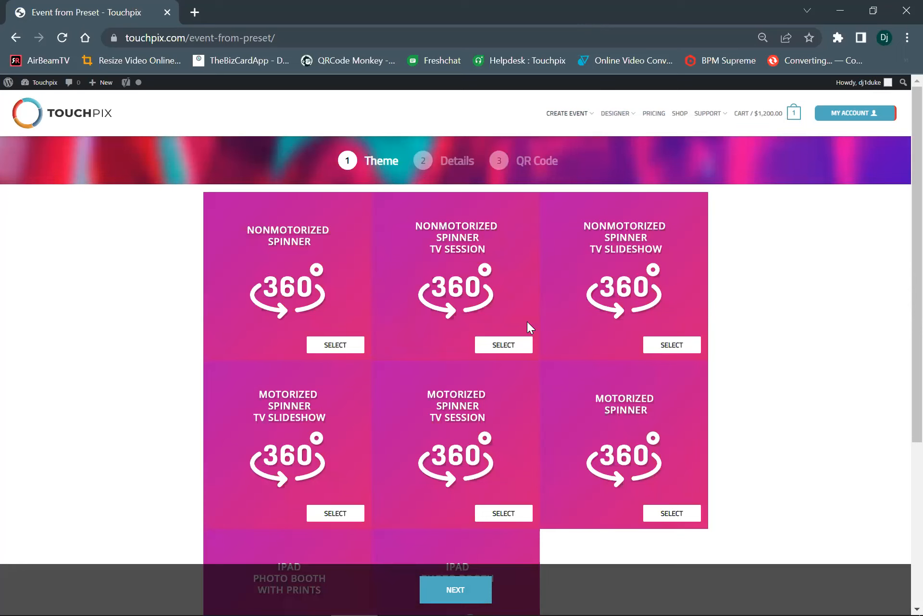
{"action": "scroll", "coordinate": [488, 306], "scroll_direction": "down", "scroll_amount": 2}
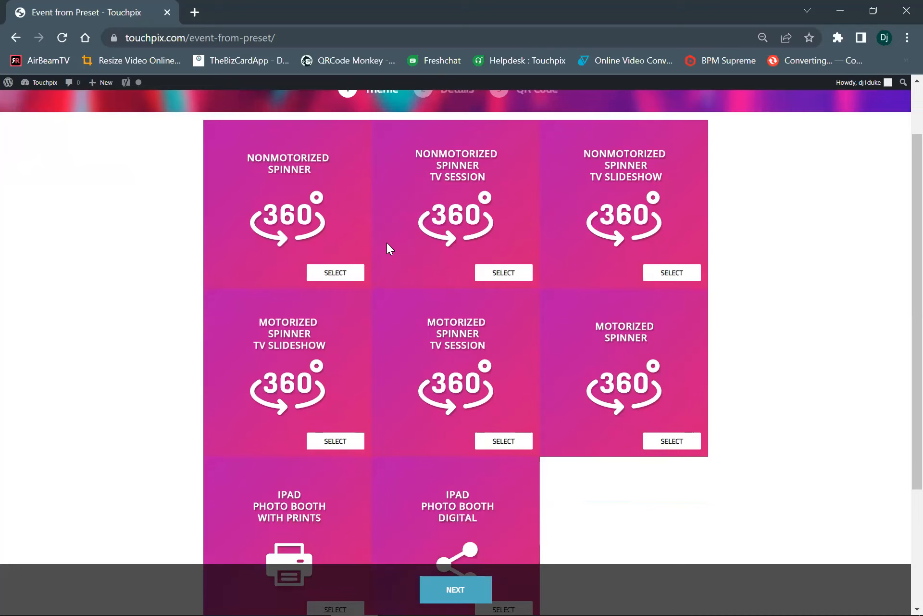
{"action": "scroll", "coordinate": [65, 164], "scroll_direction": "up", "scroll_amount": 2}
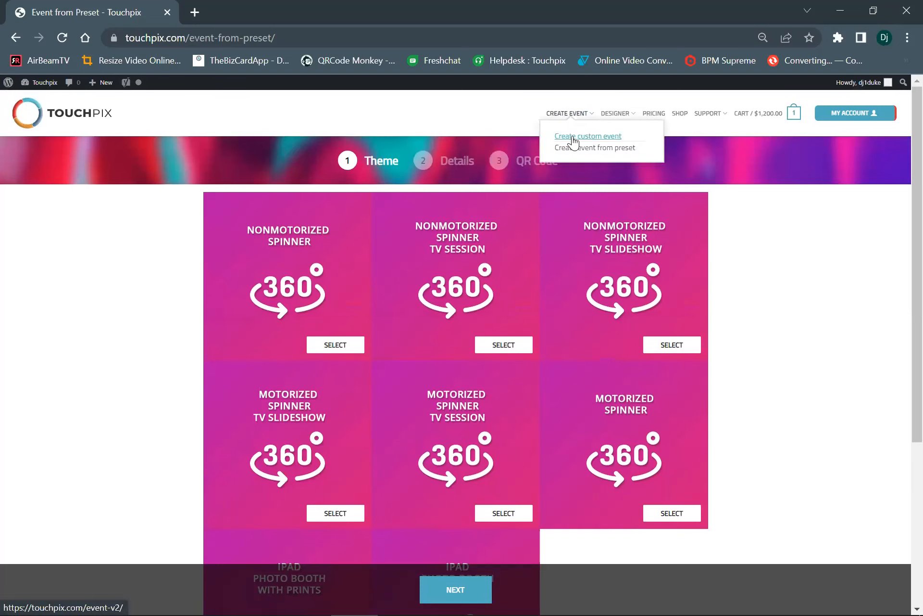
Open the custom event creation form and look through its settings sections from general settings to external screen
{"action": "left_click", "coordinate": [572, 137]}
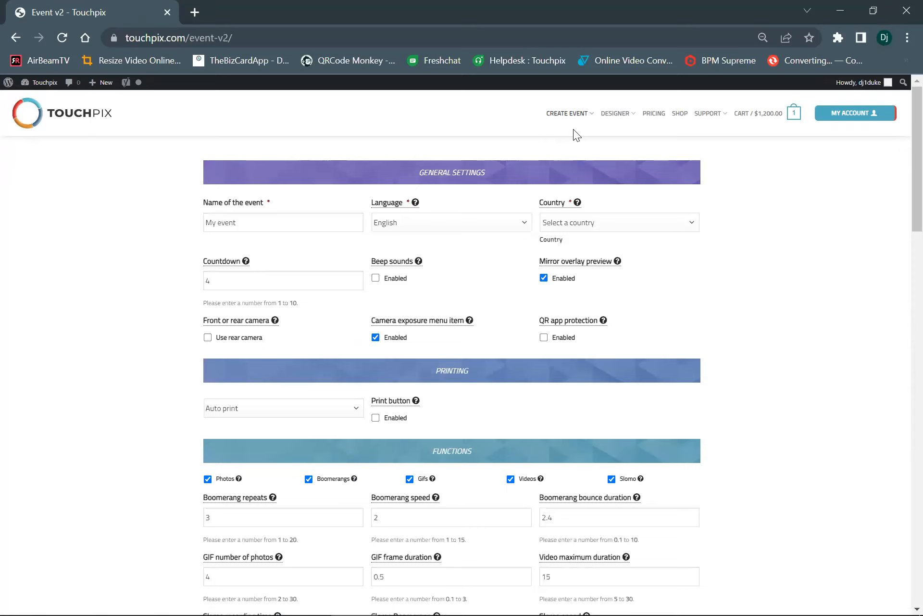
{"action": "mouse_move", "coordinate": [576, 121]}
{"action": "scroll", "coordinate": [604, 322], "scroll_direction": "down", "scroll_amount": 12}
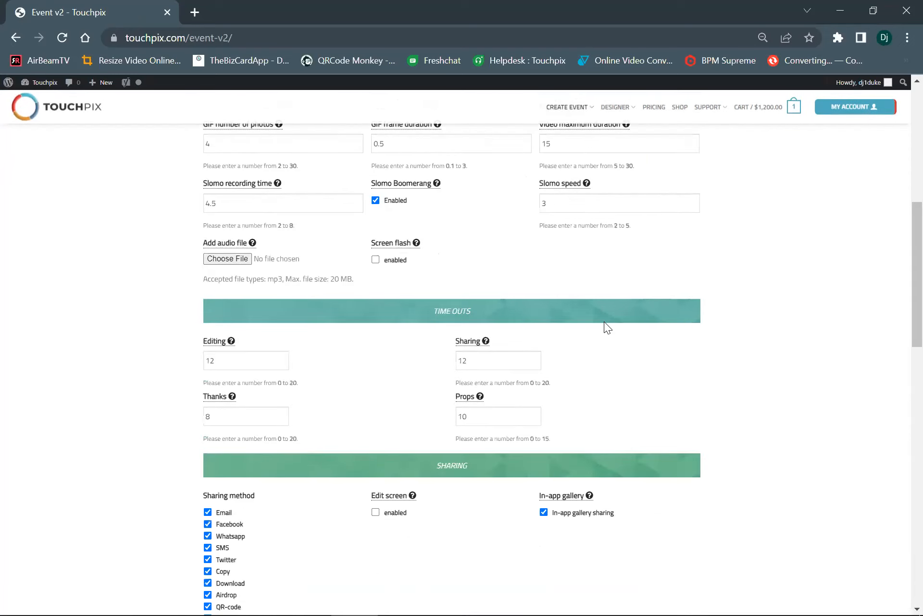
{"action": "scroll", "coordinate": [604, 323], "scroll_direction": "down", "scroll_amount": 14}
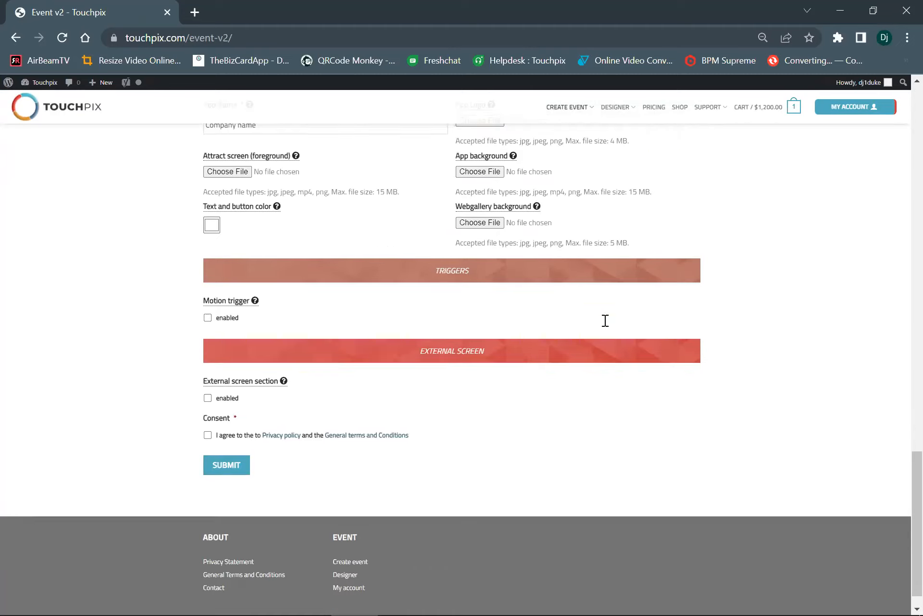
{"action": "scroll", "coordinate": [605, 320], "scroll_direction": "up", "scroll_amount": 20}
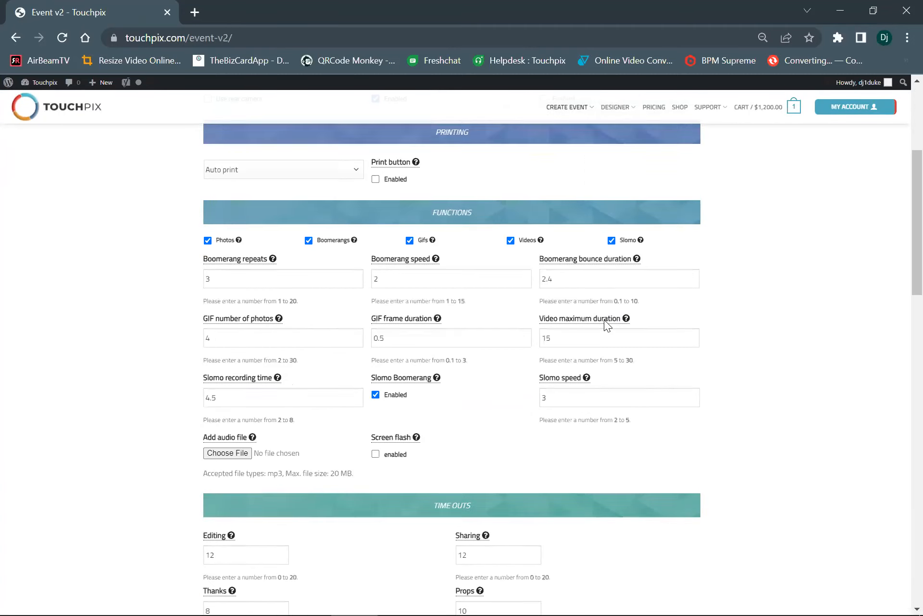
{"action": "scroll", "coordinate": [605, 323], "scroll_direction": "down", "scroll_amount": 4}
{"action": "scroll", "coordinate": [605, 322], "scroll_direction": "up", "scroll_amount": 4}
{"action": "mouse_move", "coordinate": [604, 321]}
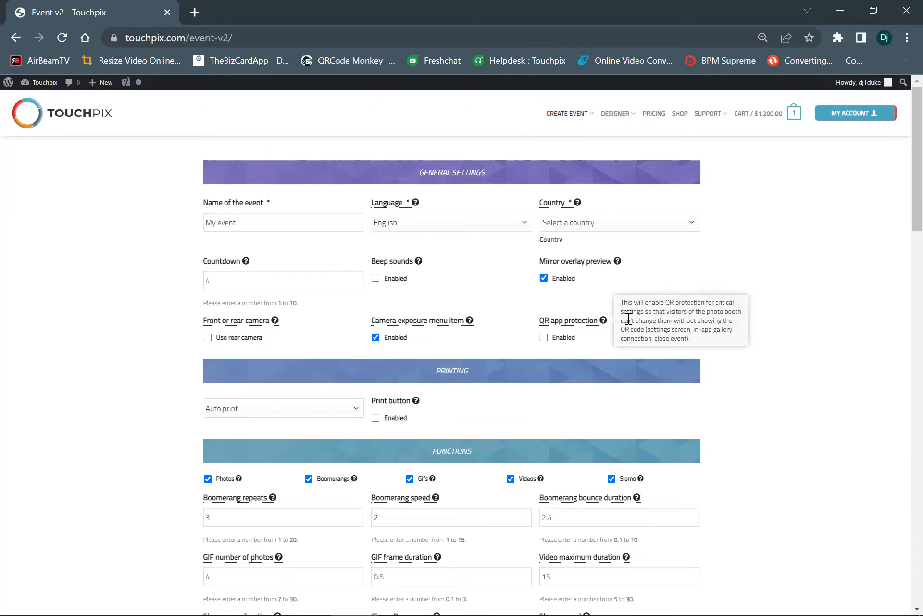
{"action": "scroll", "coordinate": [627, 318], "scroll_direction": "down", "scroll_amount": 3}
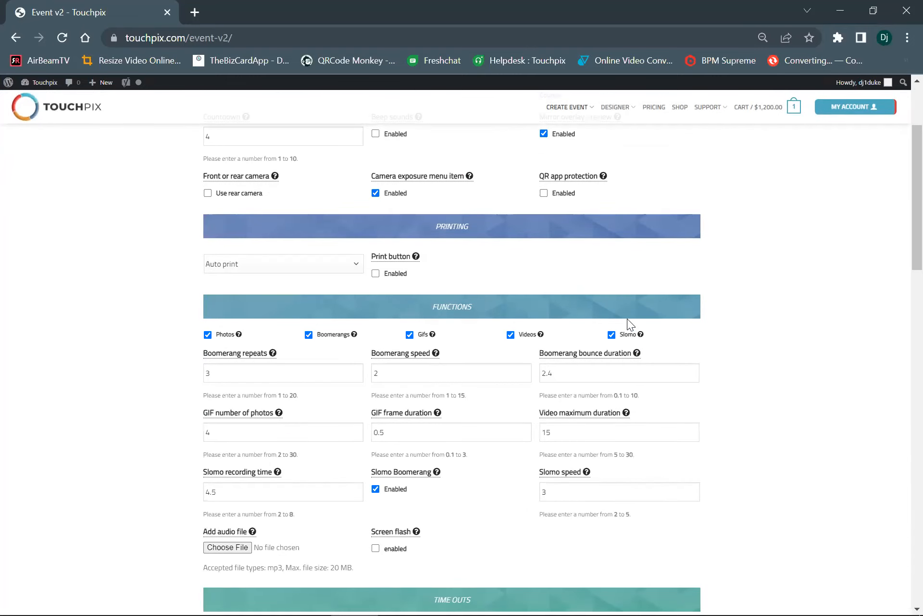
{"action": "scroll", "coordinate": [611, 312], "scroll_direction": "up", "scroll_amount": 3}
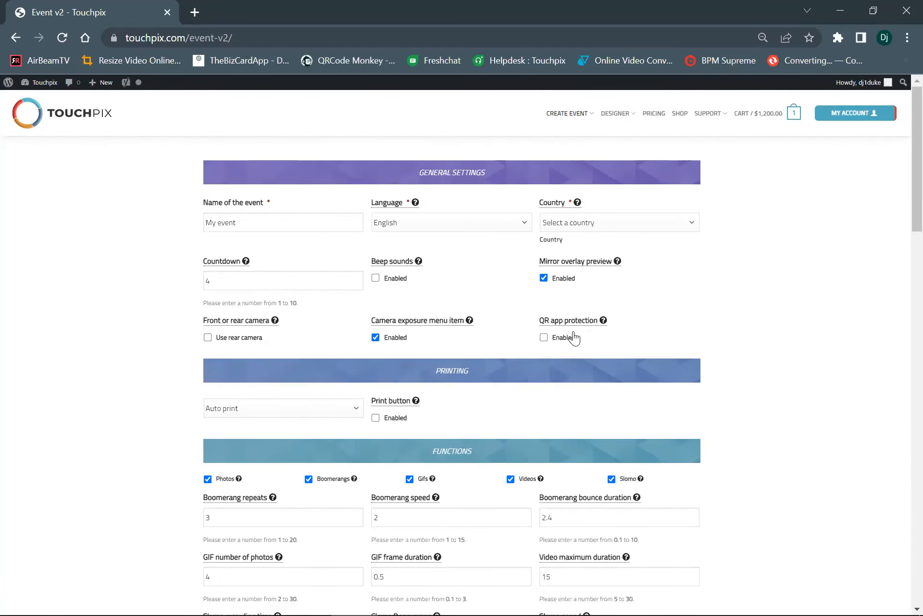
Name the event 6-29-22 Webinar and set its country to United States
{"action": "left_click_drag", "start_coordinate": [269, 225], "coordinate": [7, 224]}
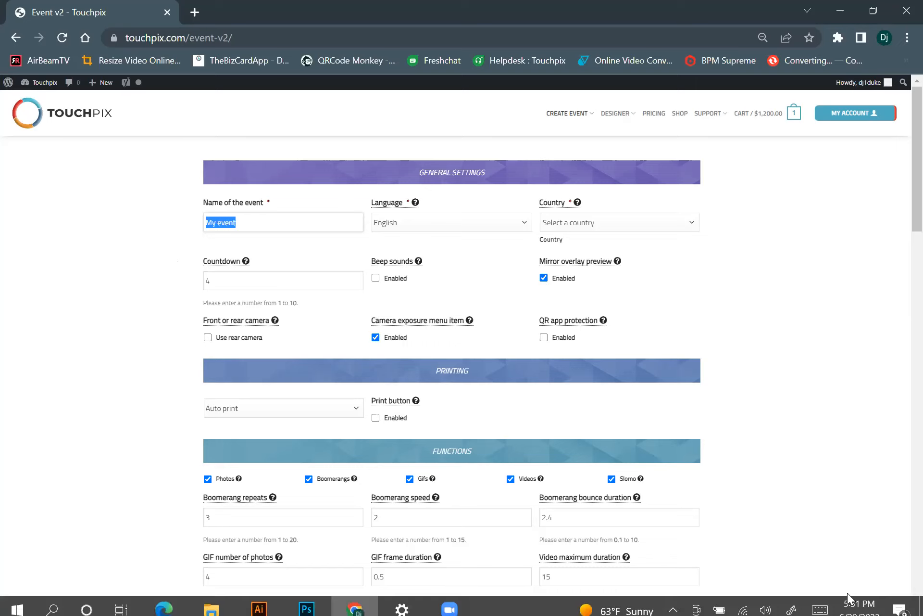
{"action": "mouse_move", "coordinate": [378, 318]}
{"action": "type", "text": "6"}
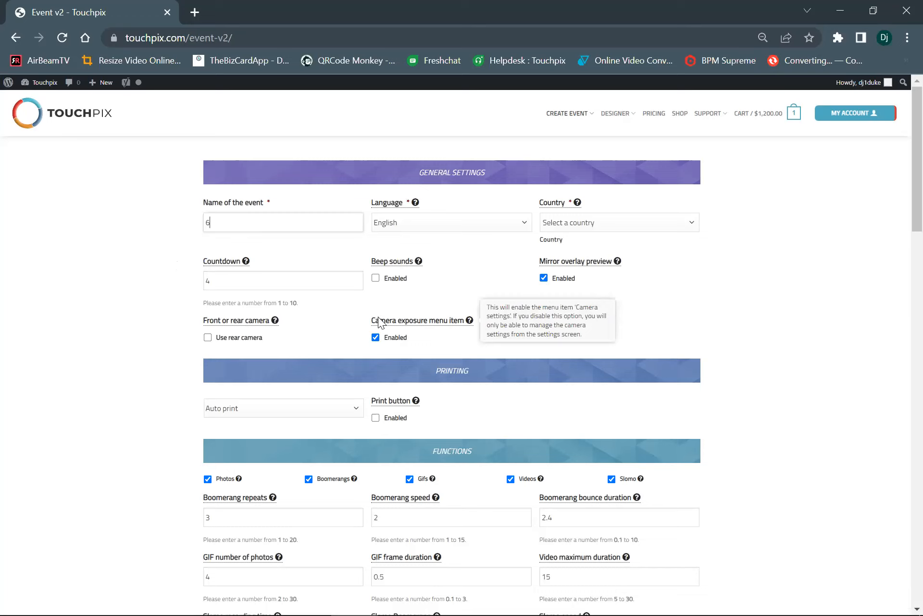
{"action": "type", "text": "-29-22 Webo"}
{"action": "key", "text": "BackSpace"}
{"action": "type", "text": "inar"}
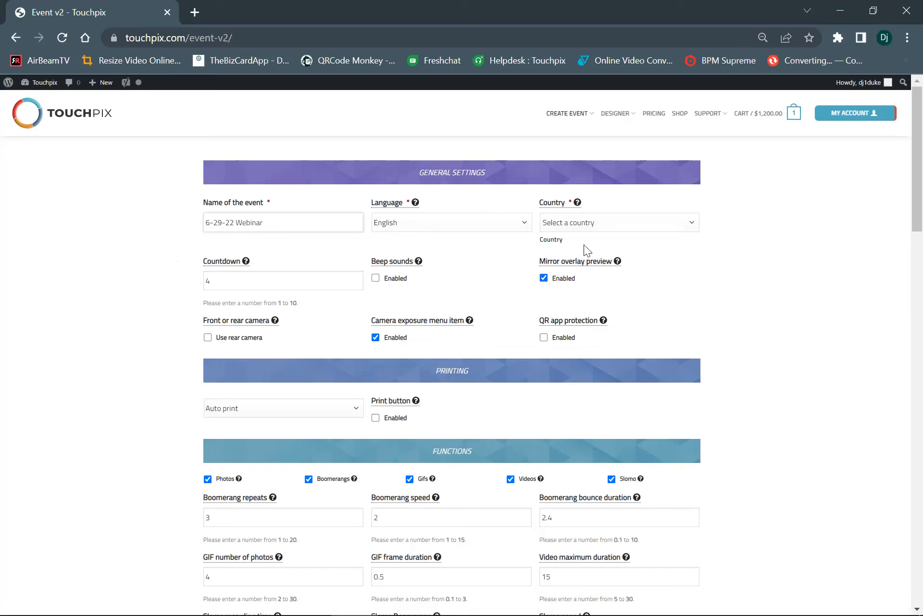
{"action": "left_click", "coordinate": [597, 228]}
{"action": "left_click", "coordinate": [579, 263]}
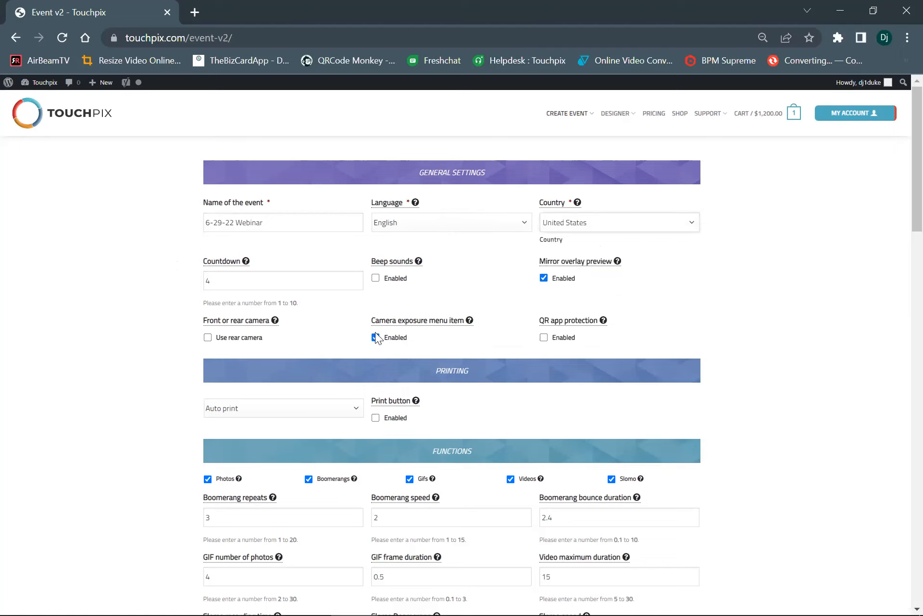
Set the event's countdown to 2
{"action": "scroll", "coordinate": [233, 275], "scroll_direction": "down", "scroll_amount": 1}
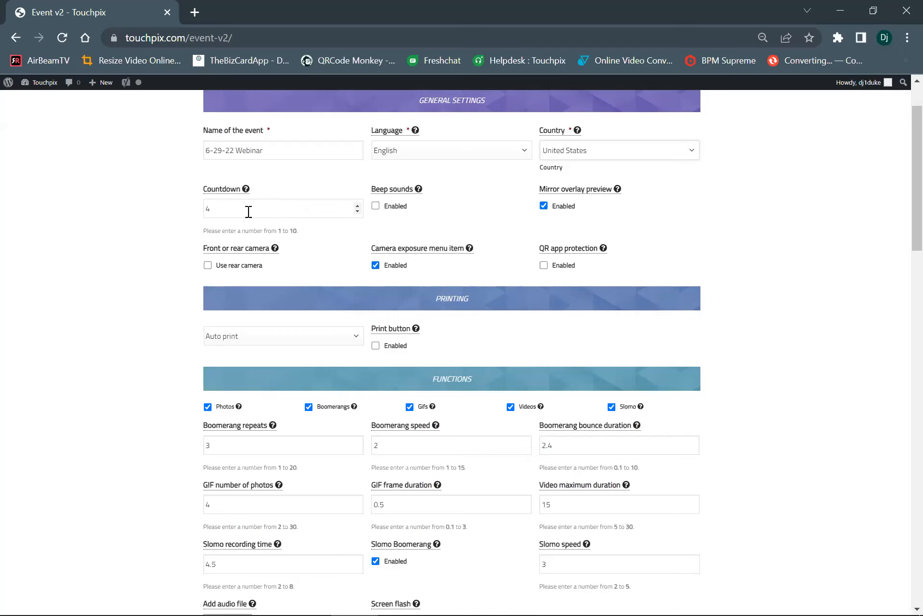
{"action": "left_click_drag", "start_coordinate": [229, 210], "coordinate": [196, 212]}
{"action": "left_click", "coordinate": [357, 211]}
{"action": "left_click", "coordinate": [357, 211]}
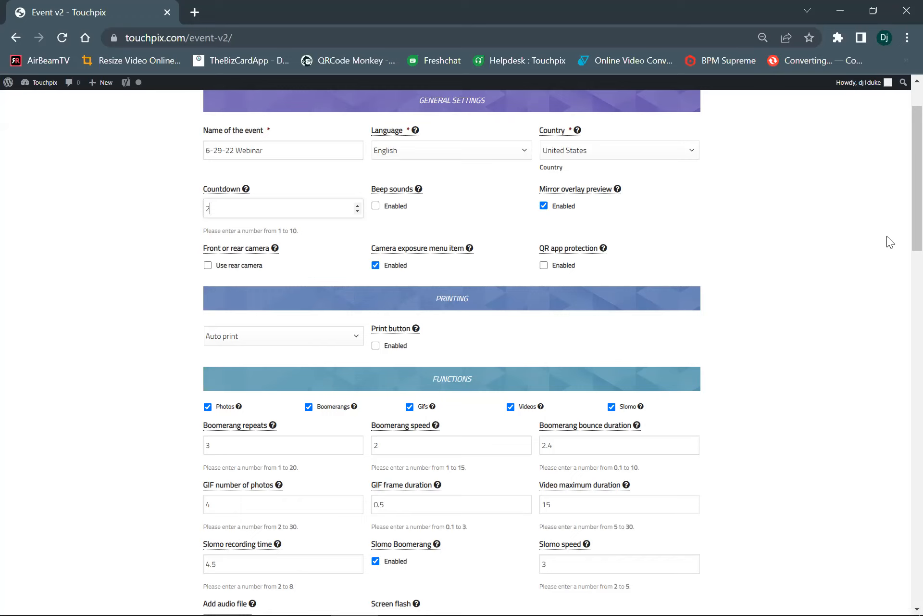
{"action": "left_click", "coordinate": [357, 211]}
{"action": "left_click", "coordinate": [357, 206]}
Enable beep sounds and disable the mirror overlay preview in the general settings
{"action": "left_click", "coordinate": [376, 207]}
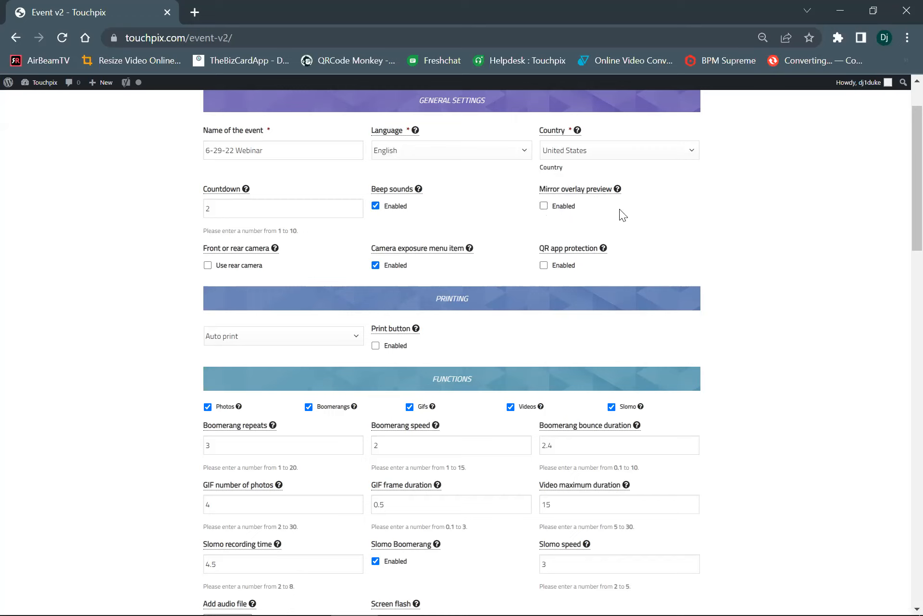
{"action": "mouse_move", "coordinate": [605, 247]}
{"action": "mouse_move", "coordinate": [600, 192]}
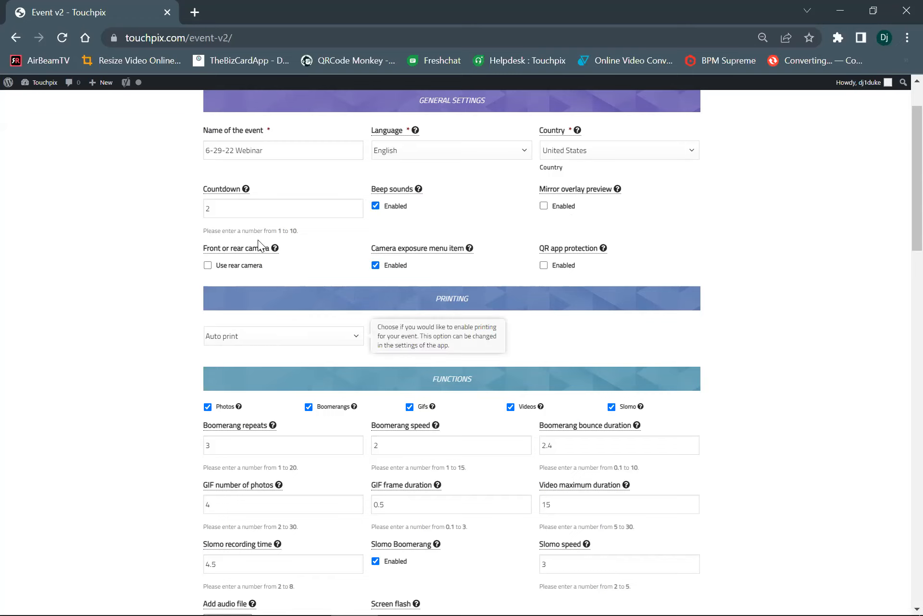
Set the event to use the rear camera
{"action": "scroll", "coordinate": [259, 243], "scroll_direction": "down", "scroll_amount": 2}
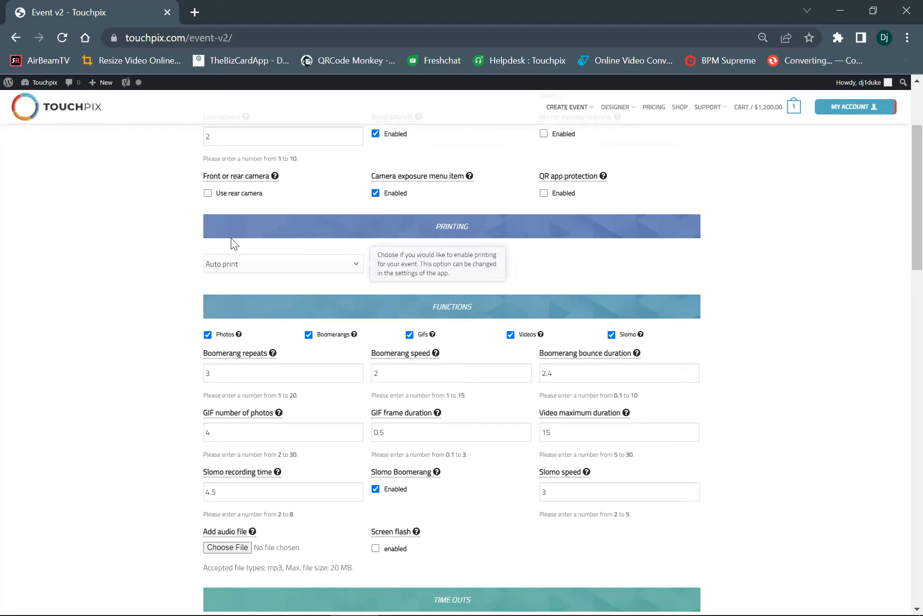
{"action": "mouse_move", "coordinate": [278, 177]}
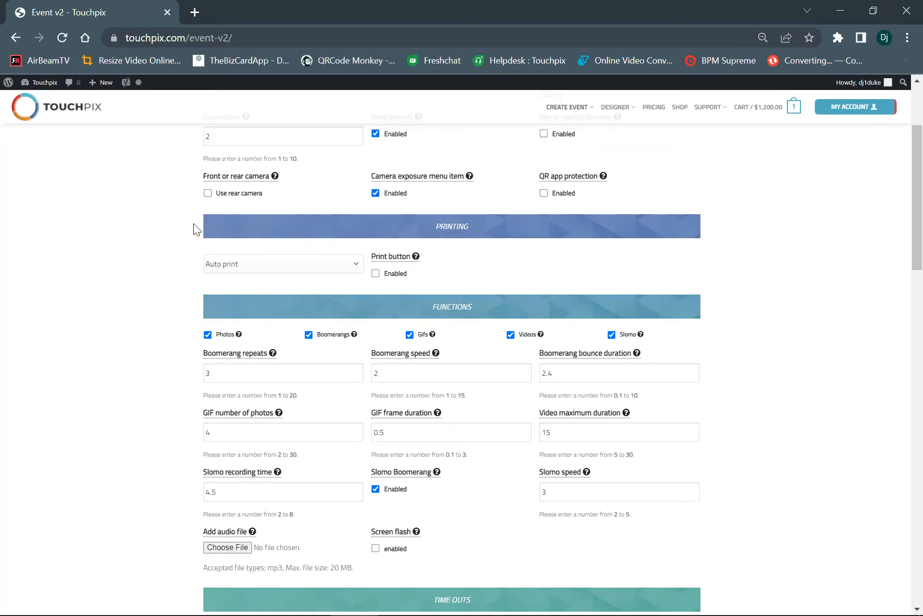
{"action": "left_click", "coordinate": [208, 193]}
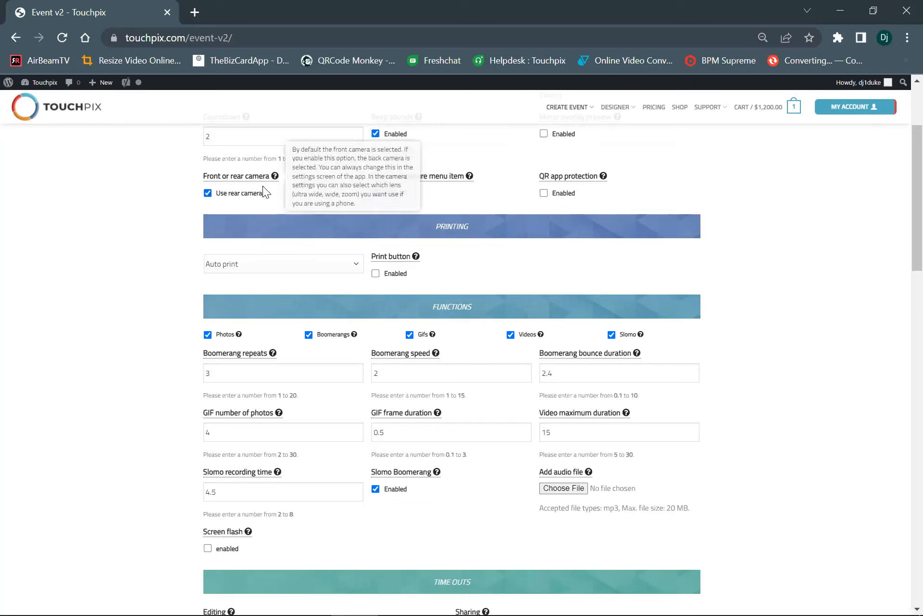
{"action": "mouse_move", "coordinate": [224, 184]}
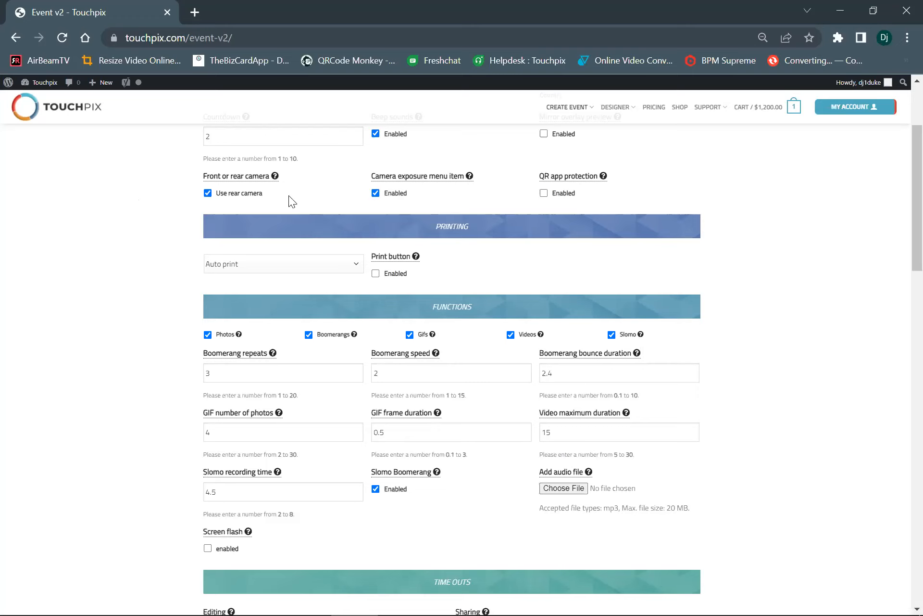
{"action": "mouse_move", "coordinate": [399, 176]}
{"action": "mouse_move", "coordinate": [545, 176]}
Set the event's printing option to No printing
{"action": "scroll", "coordinate": [375, 247], "scroll_direction": "down", "scroll_amount": 2}
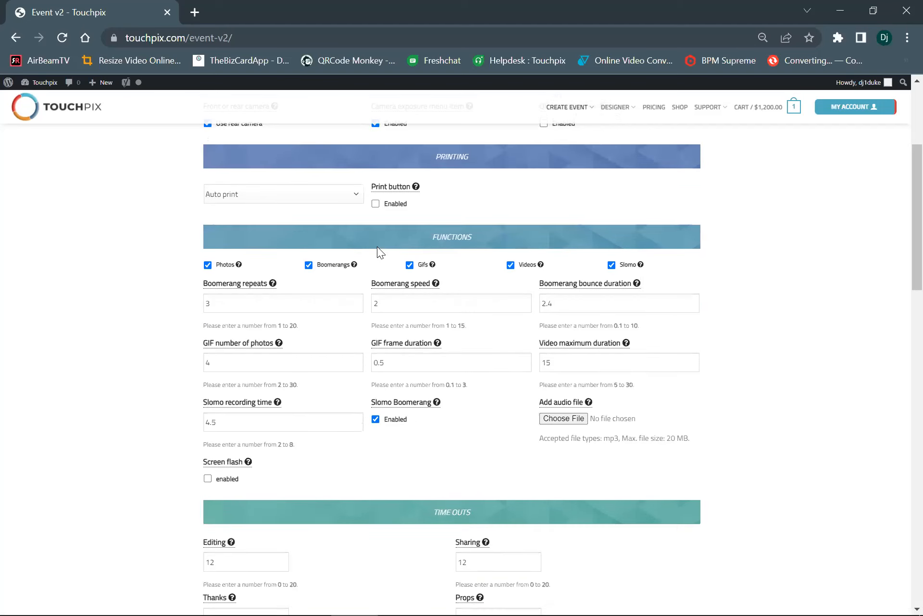
{"action": "left_click", "coordinate": [274, 195]}
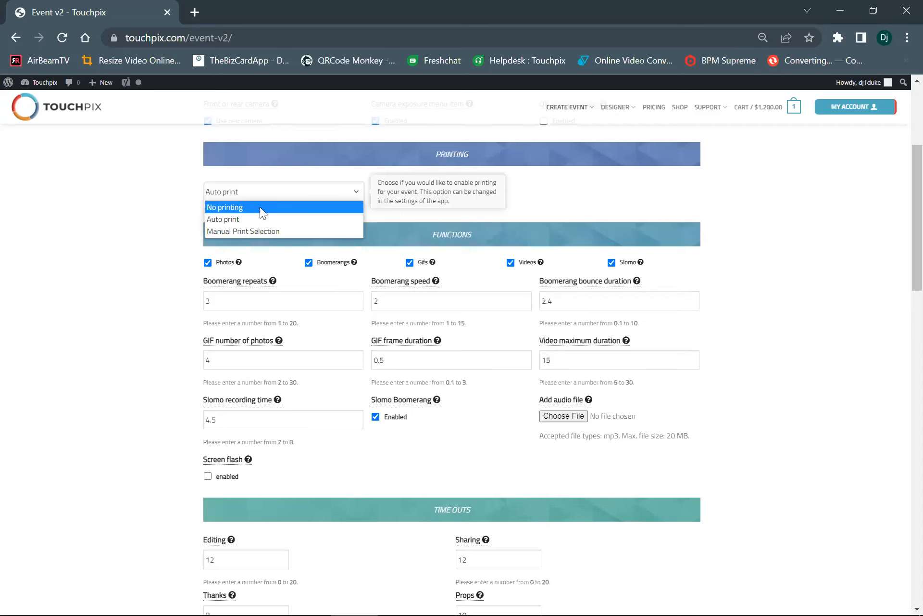
{"action": "left_click", "coordinate": [260, 206]}
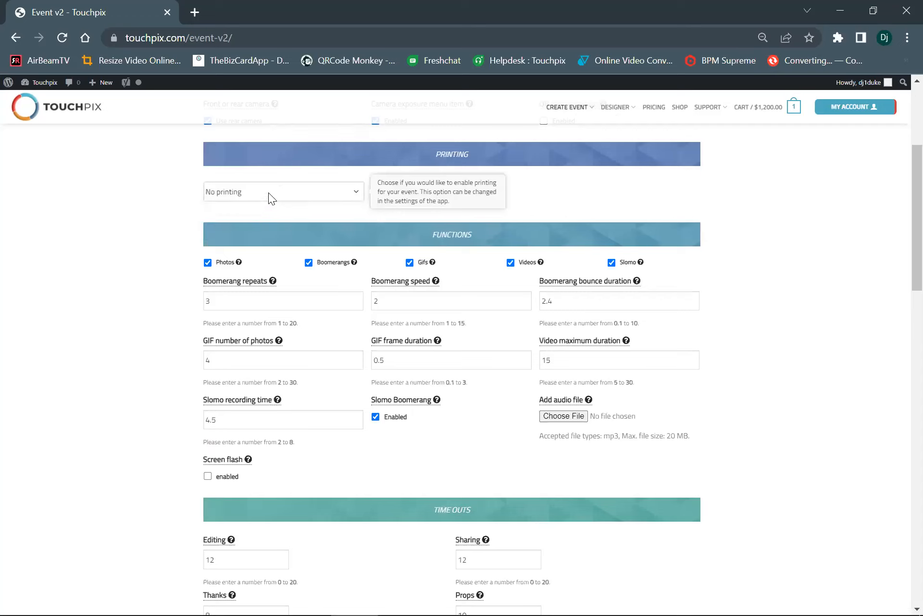
{"action": "left_click", "coordinate": [268, 192]}
{"action": "left_click", "coordinate": [257, 207]}
Disable Photos, Boomerangs, Gifs and Videos in the event's functions, keeping only Slomo enabled
{"action": "scroll", "coordinate": [683, 243], "scroll_direction": "down", "scroll_amount": 2}
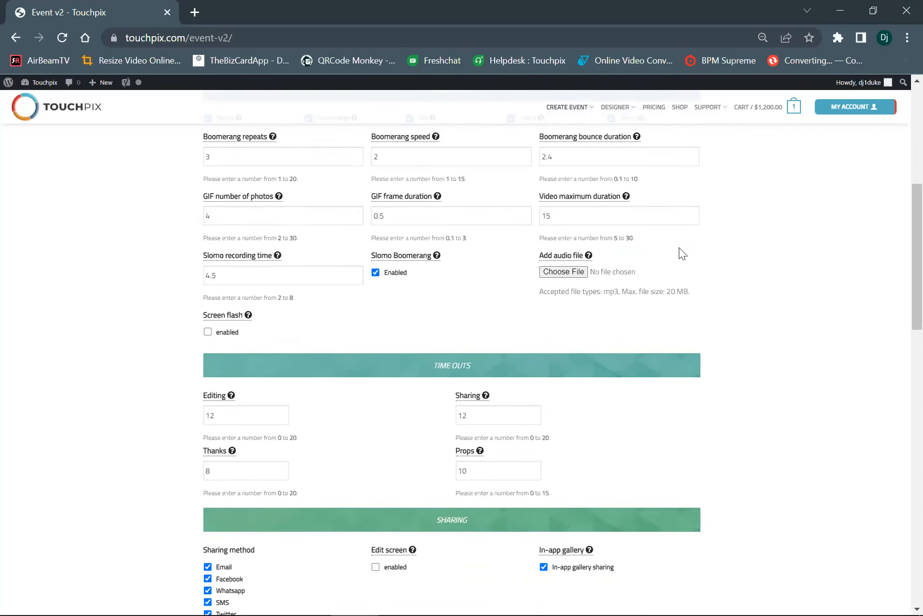
{"action": "scroll", "coordinate": [679, 248], "scroll_direction": "up", "scroll_amount": 1}
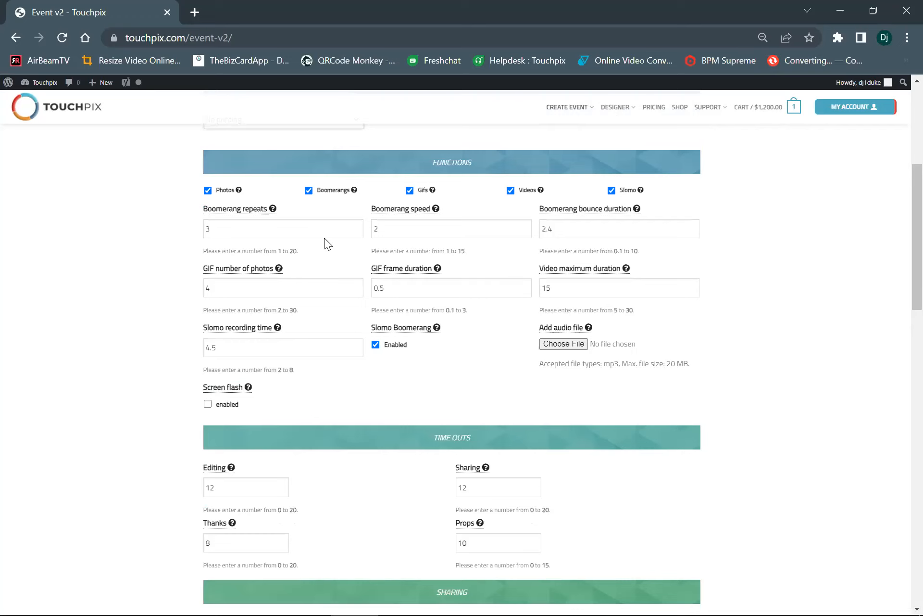
{"action": "left_click", "coordinate": [207, 191]}
{"action": "left_click", "coordinate": [309, 190]}
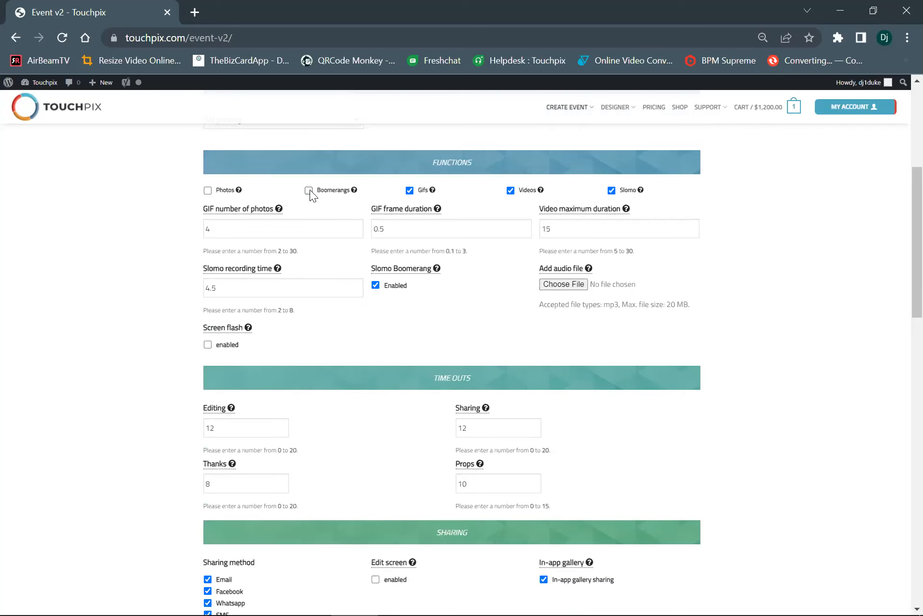
{"action": "left_click", "coordinate": [410, 190]}
{"action": "left_click", "coordinate": [511, 190]}
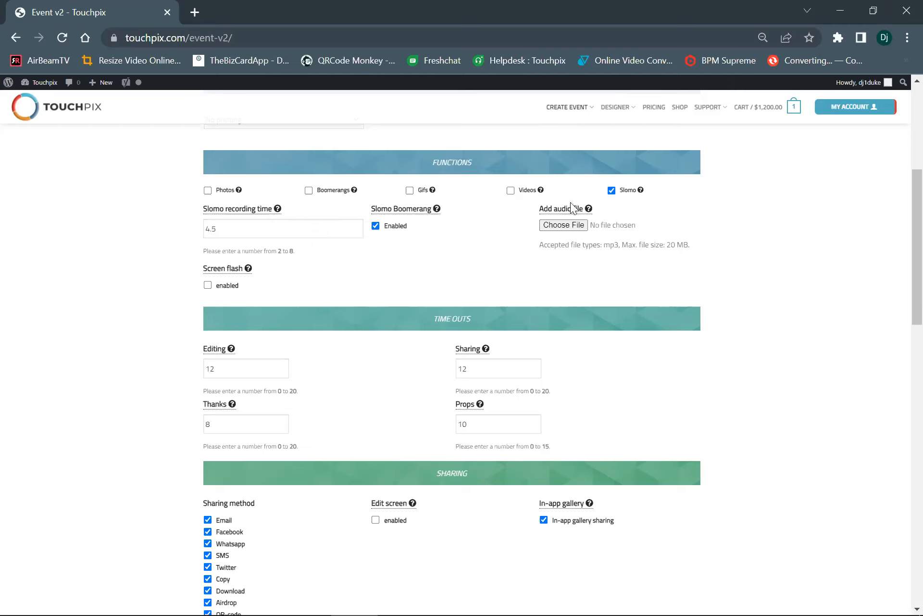
Set the slomo recording time to 5
{"action": "mouse_move", "coordinate": [571, 202]}
{"action": "scroll", "coordinate": [254, 227], "scroll_direction": "down", "scroll_amount": 2}
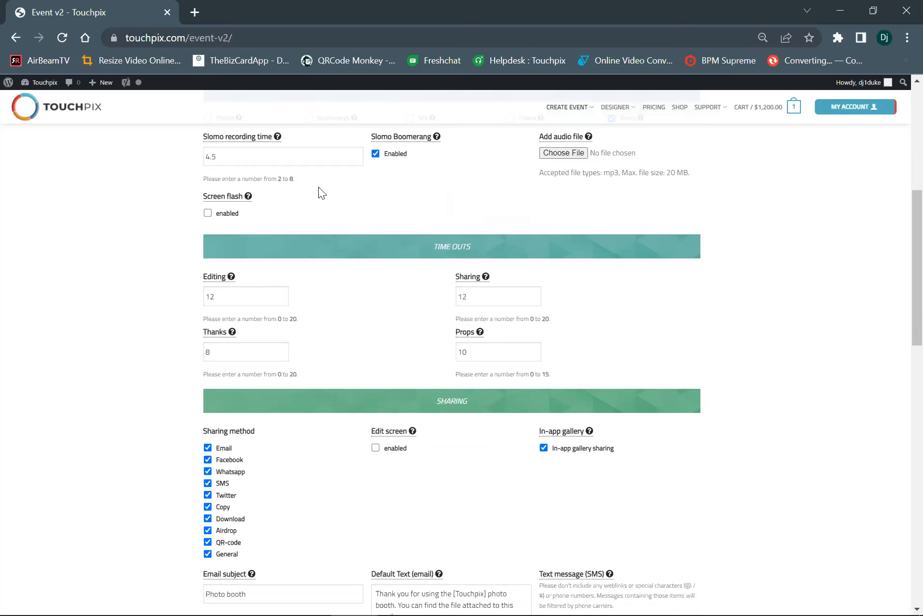
{"action": "mouse_move", "coordinate": [447, 241]}
{"action": "mouse_move", "coordinate": [235, 140]}
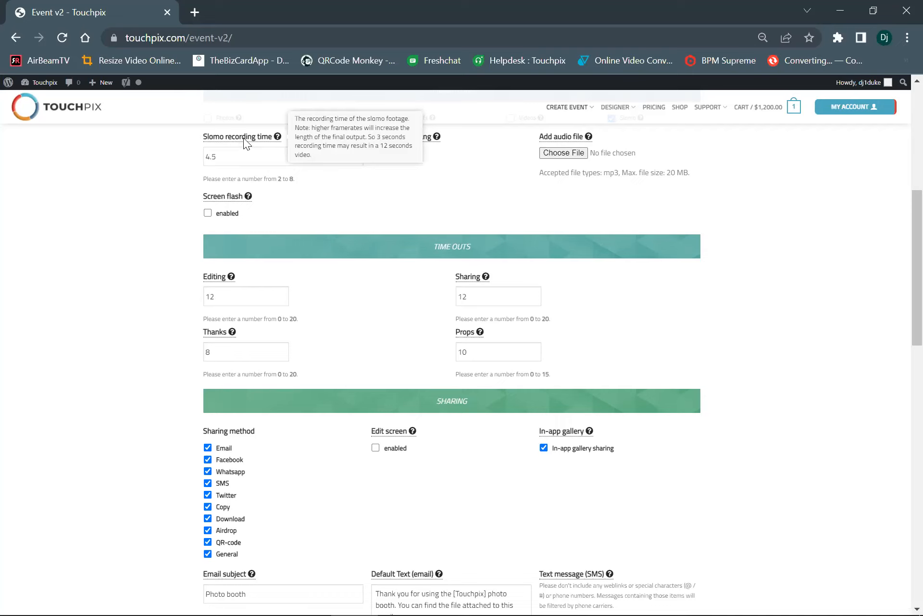
{"action": "mouse_move", "coordinate": [220, 198]}
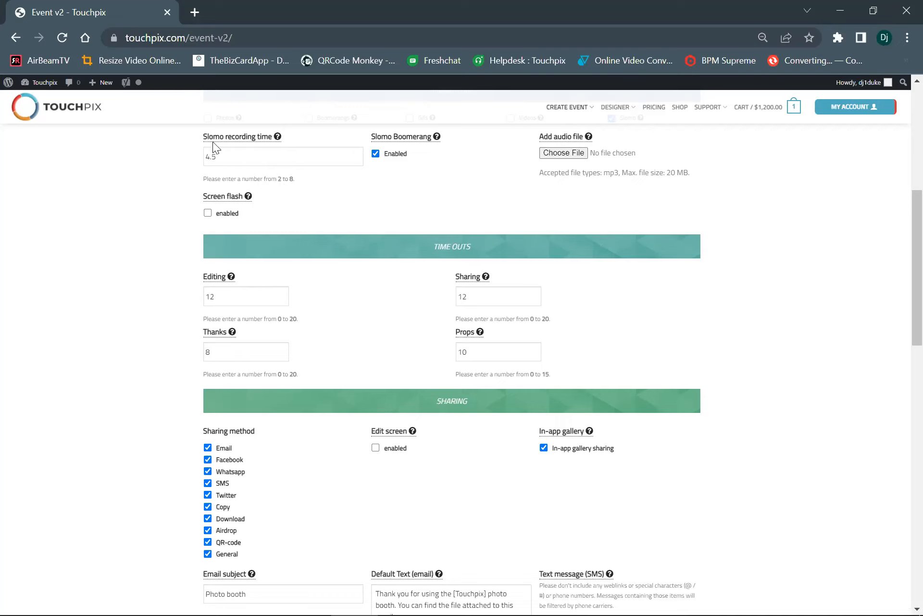
{"action": "double_click", "coordinate": [218, 155]}
{"action": "type", "text": "5"}
{"action": "left_click", "coordinate": [352, 207]}
{"action": "left_click_drag", "start_coordinate": [604, 174], "coordinate": [637, 175]}
{"action": "left_click", "coordinate": [670, 175]}
{"action": "left_click_drag", "start_coordinate": [670, 175], "coordinate": [692, 175]}
{"action": "left_click_drag", "start_coordinate": [620, 174], "coordinate": [593, 174]}
Start choosing the slomo audio file and open the marquee folder inside touchpix files on the Desktop
{"action": "left_click", "coordinate": [566, 155]}
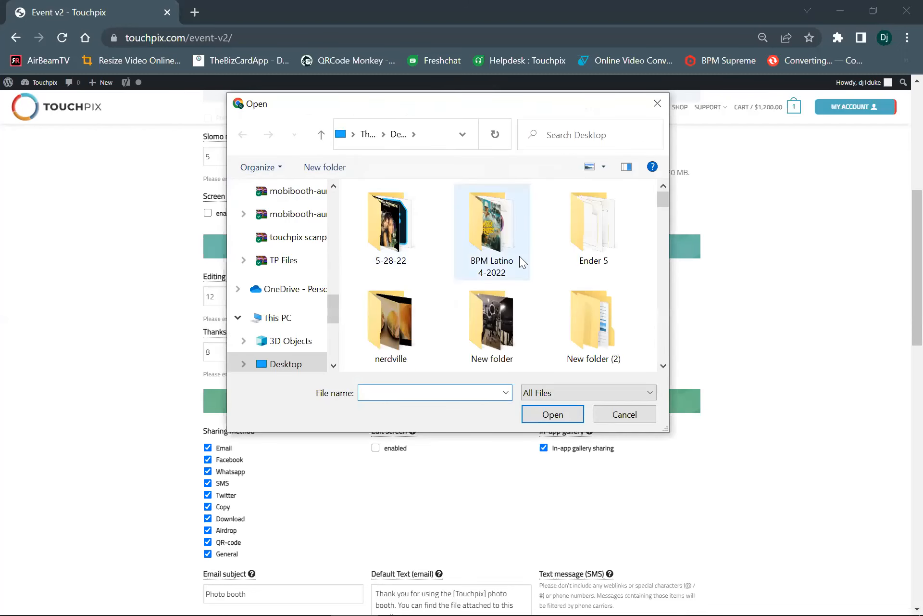
{"action": "scroll", "coordinate": [519, 255], "scroll_direction": "down", "scroll_amount": 3}
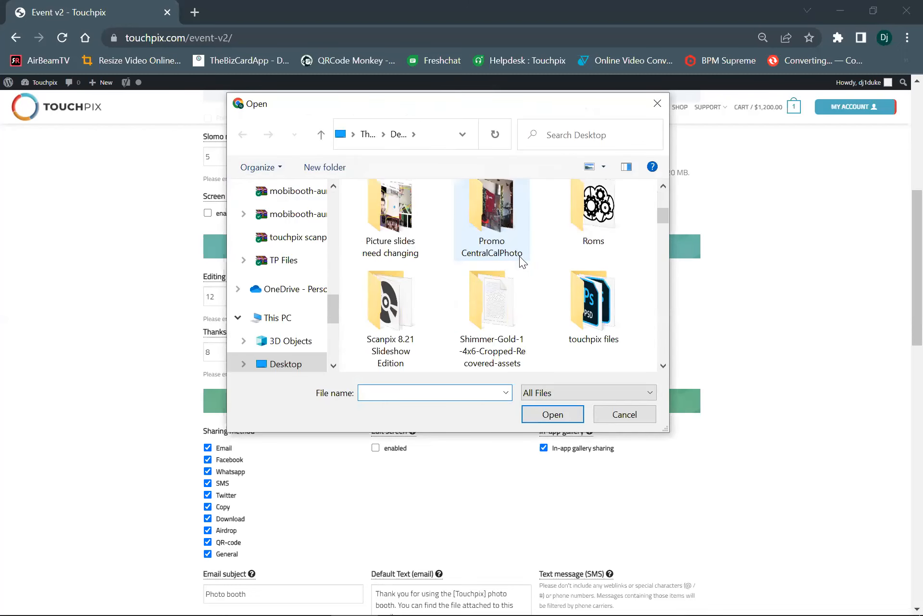
{"action": "double_click", "coordinate": [606, 308]}
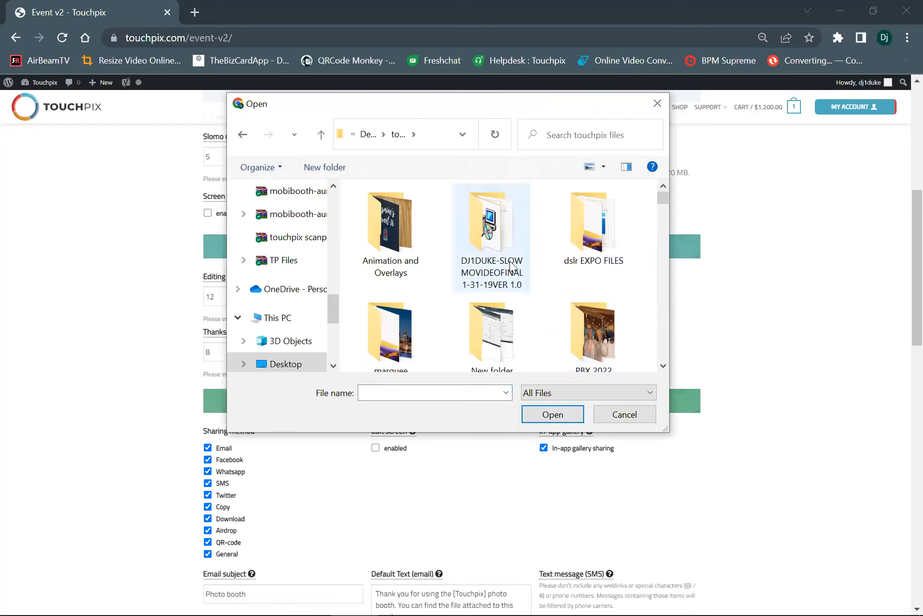
{"action": "scroll", "coordinate": [510, 267], "scroll_direction": "down", "scroll_amount": 1}
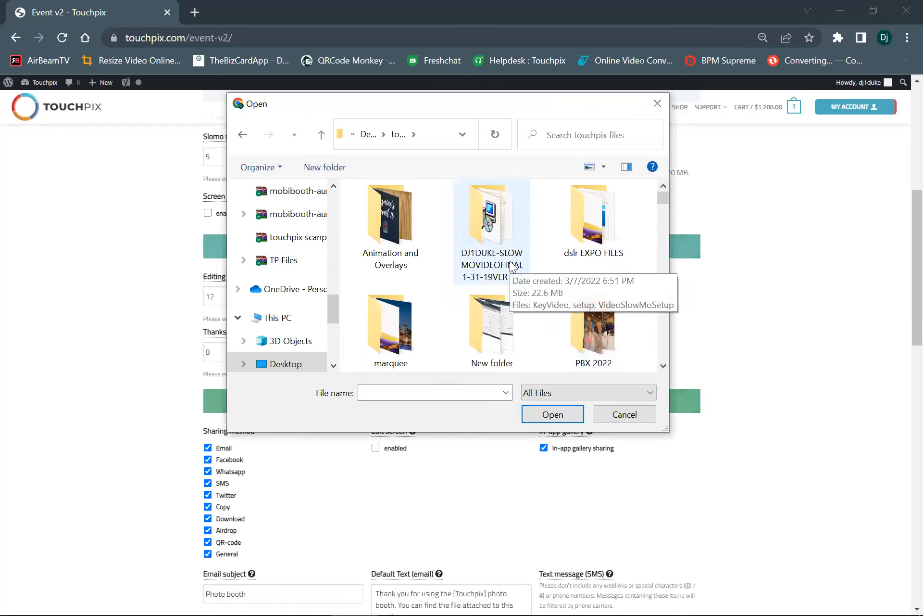
{"action": "double_click", "coordinate": [394, 310]}
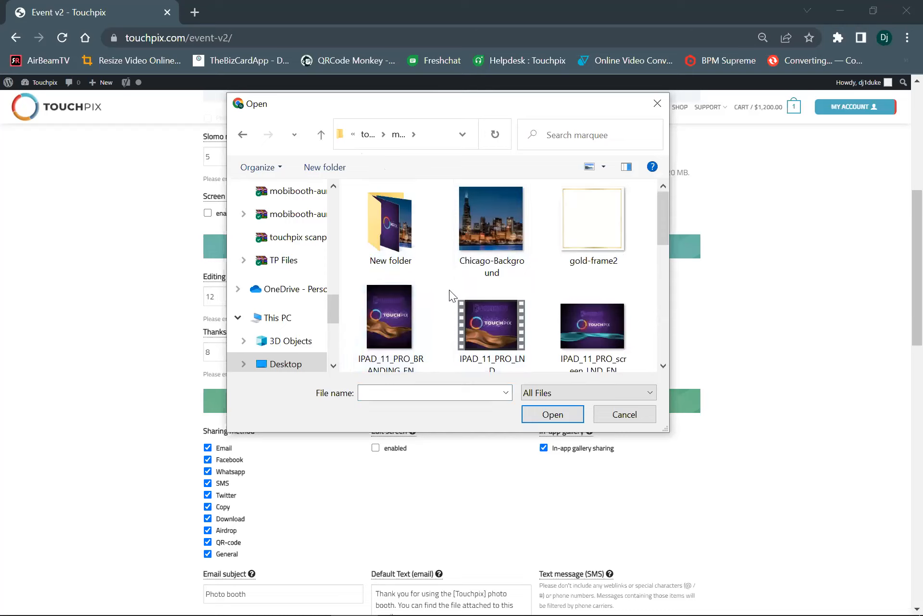
Add the MP3 file Royalty Free Track from the marquee folder as the slomo audio file
{"action": "scroll", "coordinate": [449, 288], "scroll_direction": "down", "scroll_amount": 5}
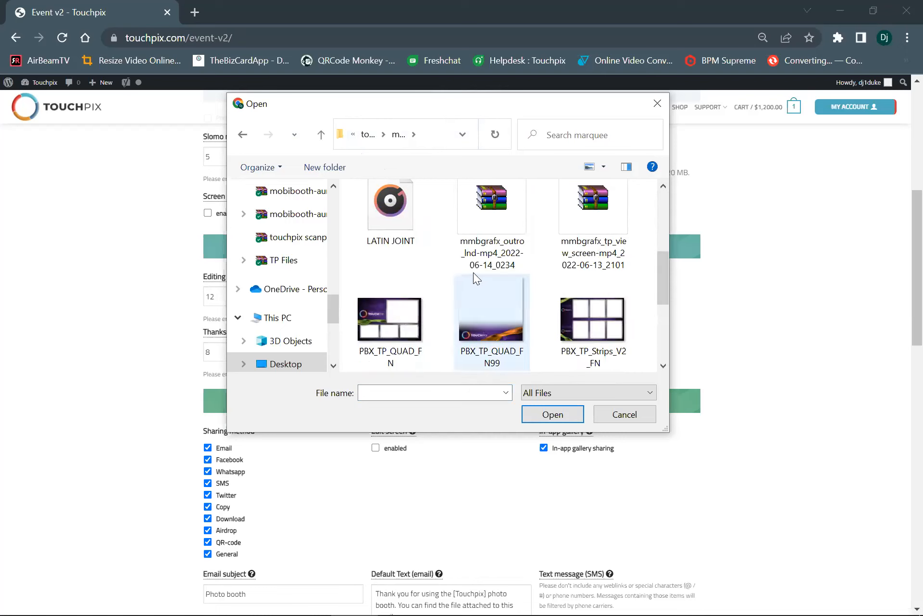
{"action": "left_click", "coordinate": [390, 216]}
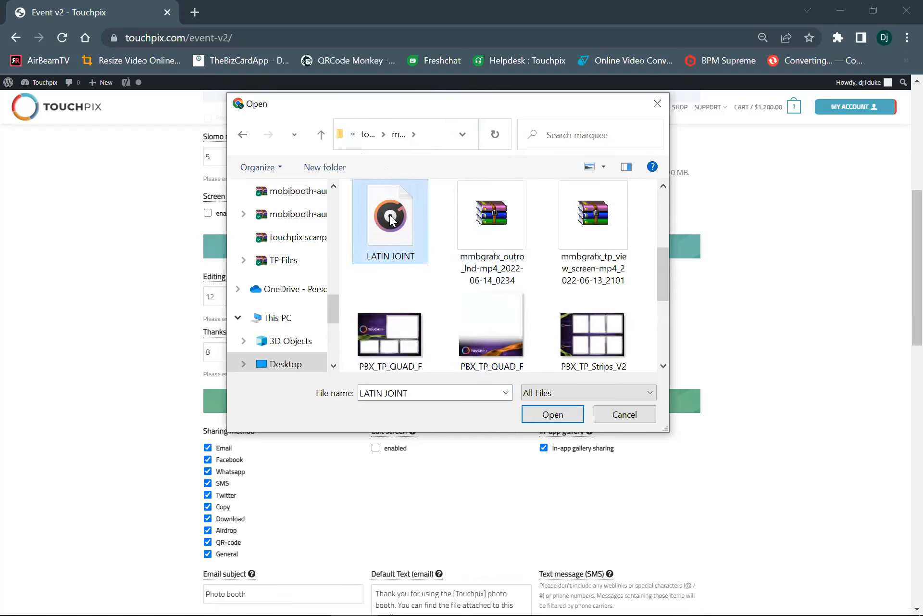
{"action": "scroll", "coordinate": [390, 219], "scroll_direction": "down", "scroll_amount": 2}
{"action": "left_click", "coordinate": [405, 308]}
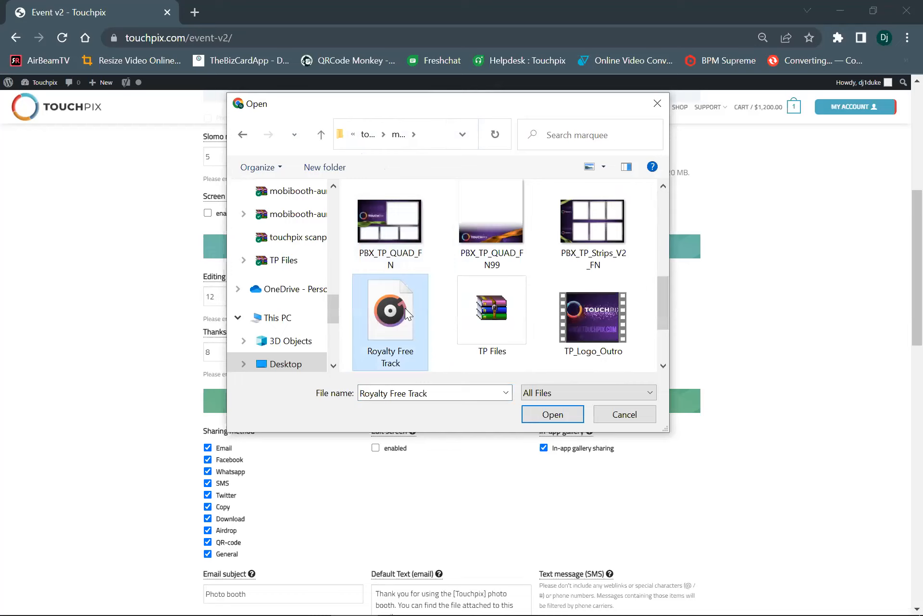
{"action": "left_click", "coordinate": [553, 415]}
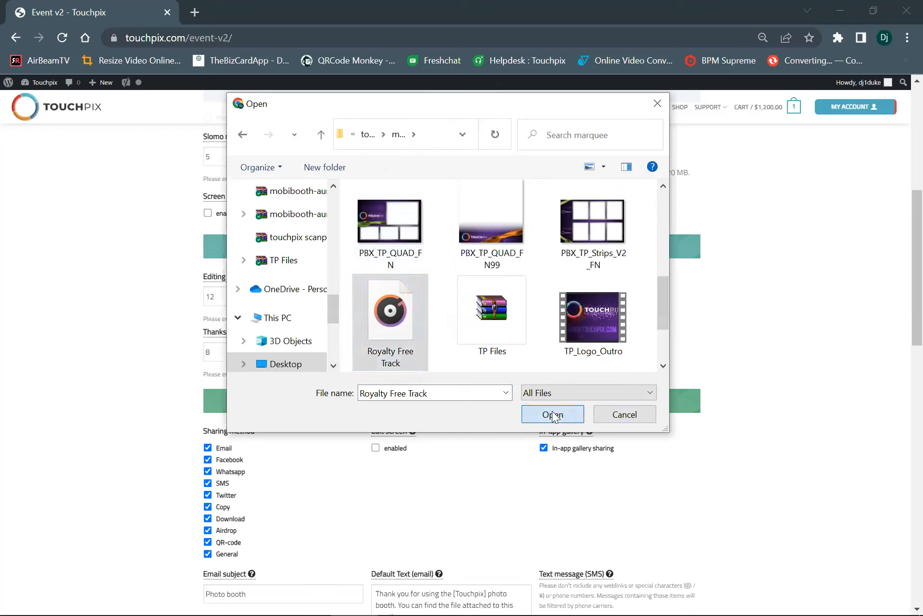
{"action": "left_click", "coordinate": [365, 316]}
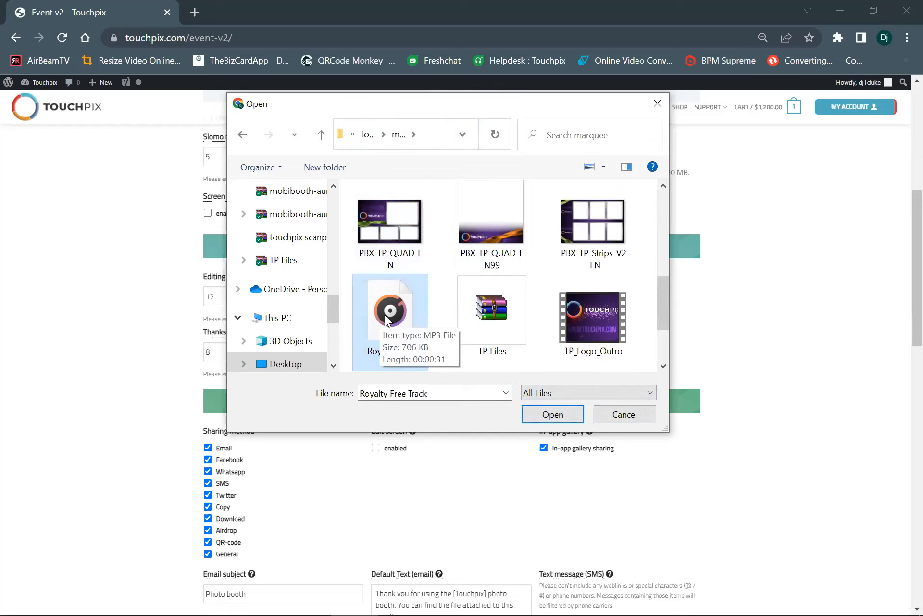
{"action": "right_click", "coordinate": [385, 314]}
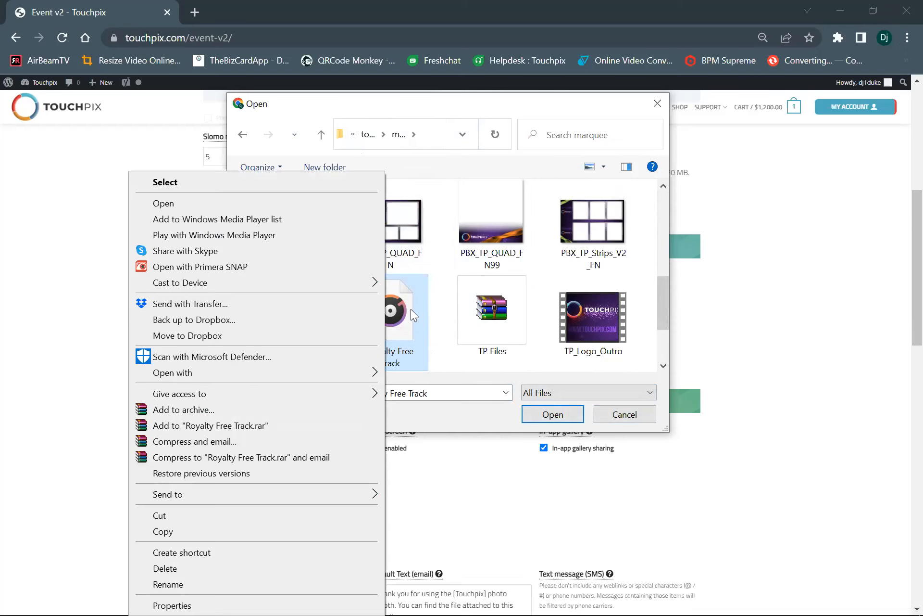
{"action": "left_click", "coordinate": [439, 317]}
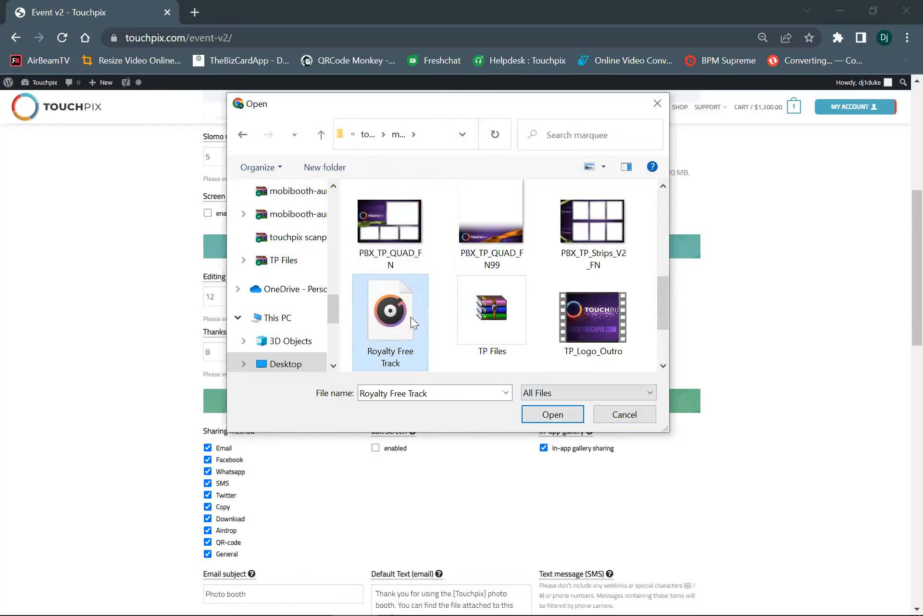
{"action": "left_click", "coordinate": [553, 414]}
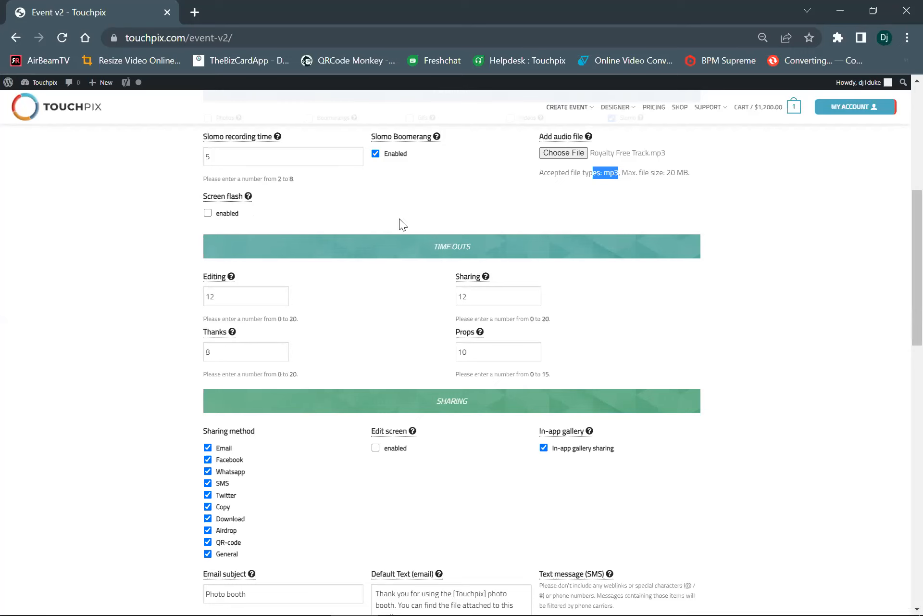
Set the Editing, Thanks and Props time-outs to 0
{"action": "scroll", "coordinate": [400, 219], "scroll_direction": "down", "scroll_amount": 2}
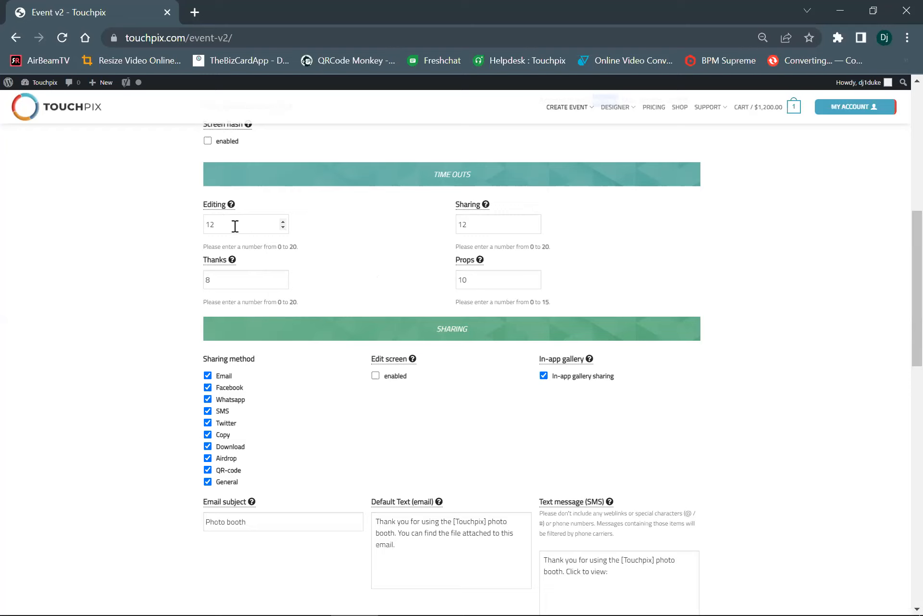
{"action": "left_click_drag", "start_coordinate": [231, 222], "coordinate": [182, 224]}
{"action": "type", "text": "0"}
{"action": "left_click_drag", "start_coordinate": [215, 279], "coordinate": [187, 280]}
{"action": "left_click_drag", "start_coordinate": [476, 279], "coordinate": [455, 277]}
{"action": "type", "text": "0"}
Disable Facebook, Twitter and Copy in the event's sharing methods
{"action": "mouse_move", "coordinate": [486, 204]}
{"action": "scroll", "coordinate": [353, 305], "scroll_direction": "down", "scroll_amount": 3}
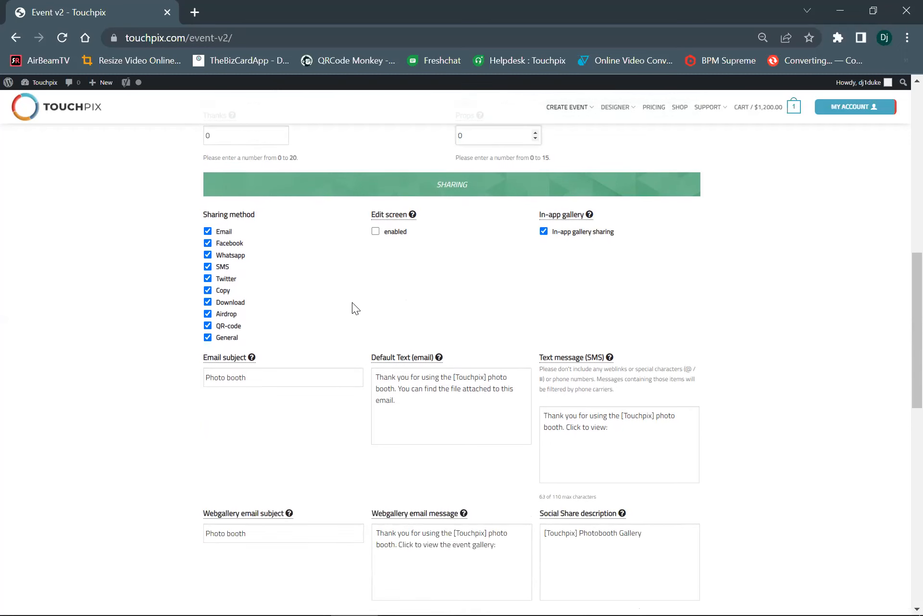
{"action": "scroll", "coordinate": [353, 302], "scroll_direction": "down", "scroll_amount": 2}
{"action": "scroll", "coordinate": [352, 303], "scroll_direction": "up", "scroll_amount": 2}
{"action": "left_click", "coordinate": [207, 243]}
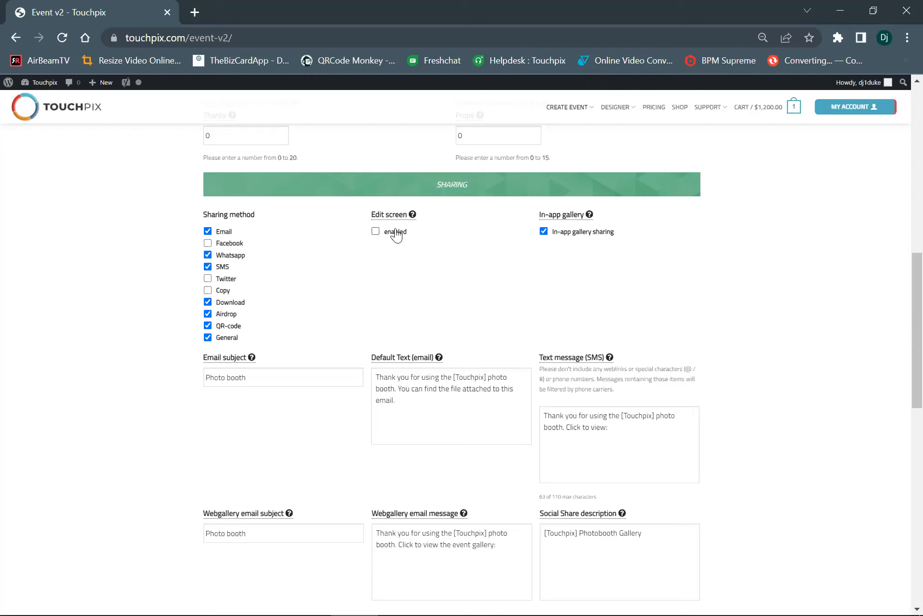
Set the sharing email subject to "xyz photobooth"
{"action": "mouse_move", "coordinate": [414, 214]}
{"action": "left_click_drag", "start_coordinate": [254, 376], "coordinate": [144, 374]}
{"action": "type", "text": "xy"}
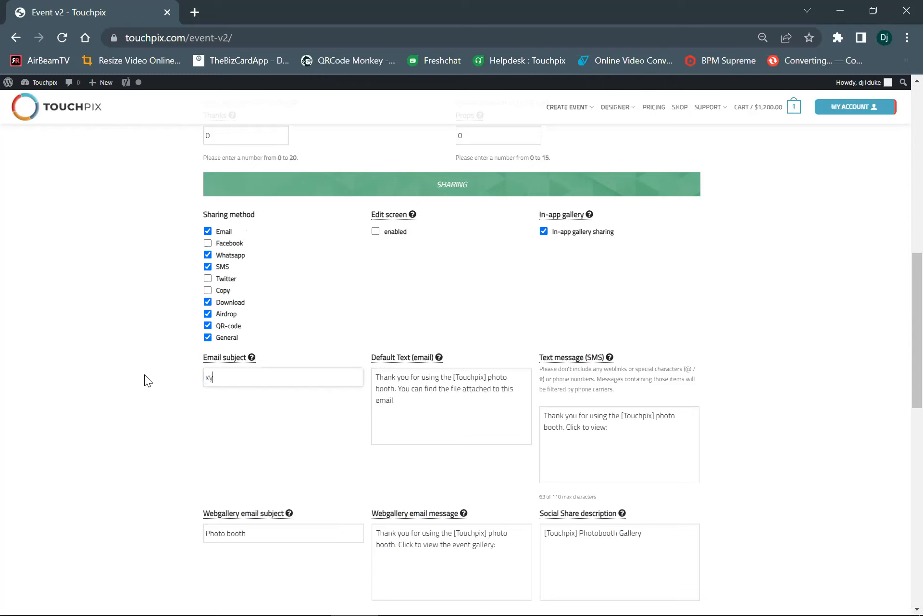
{"action": "type", "text": "z photobooth"}
Delete everything after "Thank you for using the" in the default email text
{"action": "left_click", "coordinate": [488, 378]}
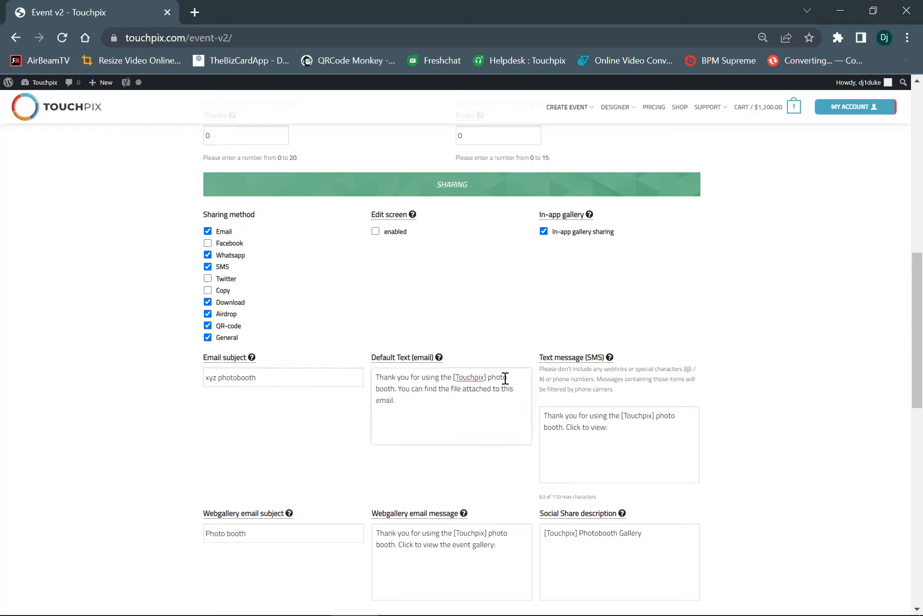
{"action": "key", "text": "BackSpace"}
{"action": "key", "text": "BackSpace"}
{"action": "key", "text": "BackSpace"}
{"action": "key", "text": "BackSpace"}
{"action": "key", "text": "BackSpace"}
{"action": "key", "text": "BackSpace"}
{"action": "key", "text": "BackSpace"}
{"action": "key", "text": "BackSpace"}
{"action": "key", "text": "BackSpace"}
{"action": "key", "text": "BackSpace"}
{"action": "key", "text": "BackSpace"}
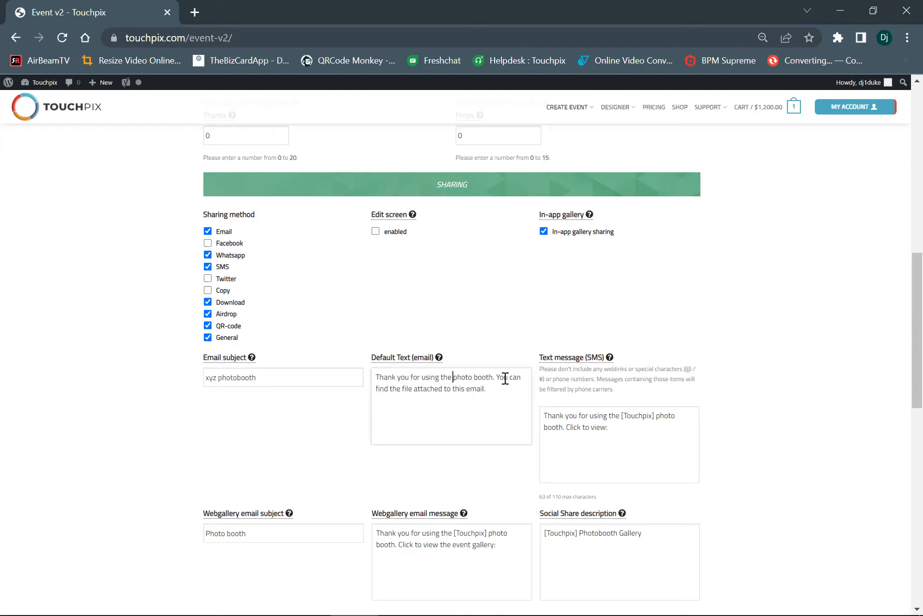
{"action": "type", "text": "xy"}
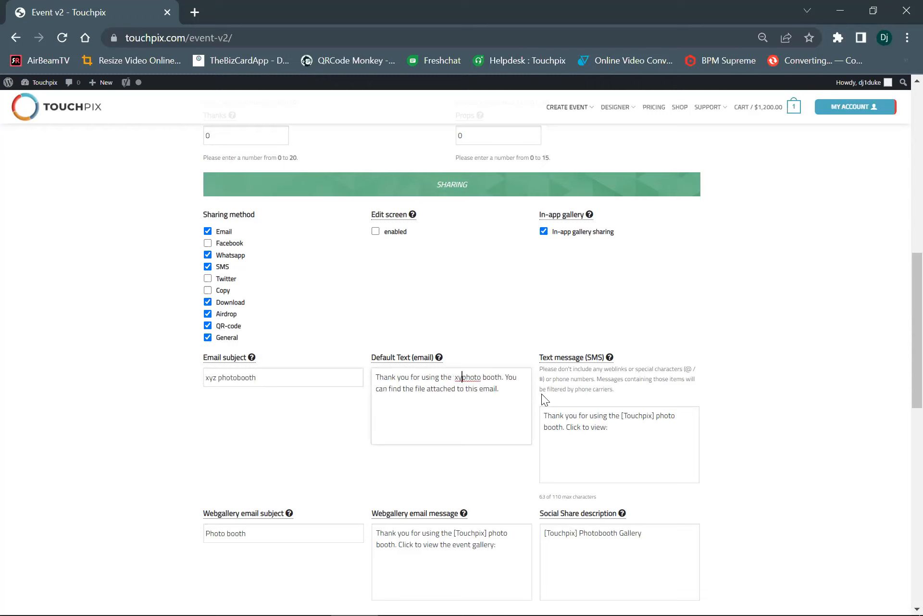
{"action": "left_click_drag", "start_coordinate": [503, 388], "coordinate": [446, 389]}
{"action": "key", "text": "BackSpace"}
{"action": "key", "text": "BackSpace"}
{"action": "key", "text": "BackSpace"}
{"action": "key", "text": "BackSpace"}
{"action": "key", "text": "BackSpace"}
{"action": "key", "text": "BackSpace"}
{"action": "key", "text": "BackSpace"}
{"action": "key", "text": "BackSpace"}
{"action": "key", "text": "BackSpace"}
{"action": "key", "text": "BackSpace"}
{"action": "key", "text": "BackSpace"}
{"action": "key", "text": "BackSpace"}
{"action": "key", "text": "BackSpace"}
{"action": "key", "text": "BackSpace"}
{"action": "key", "text": "BackSpace"}
{"action": "key", "text": "BackSpace"}
{"action": "key", "text": "BackSpace"}
{"action": "key", "text": "BackSpace"}
{"action": "key", "text": "BackSpace"}
{"action": "key", "text": "BackSpace"}
{"action": "key", "text": "BackSpace"}
{"action": "key", "text": "BackSpace"}
{"action": "key", "text": "BackSpace"}
{"action": "key", "text": "BackSpace"}
{"action": "key", "text": "BackSpace"}
{"action": "key", "text": "BackSpace"}
{"action": "key", "text": "BackSpace"}
{"action": "key", "text": "BackSpace"}
{"action": "key", "text": "BackSpace"}
{"action": "key", "text": "BackSpace"}
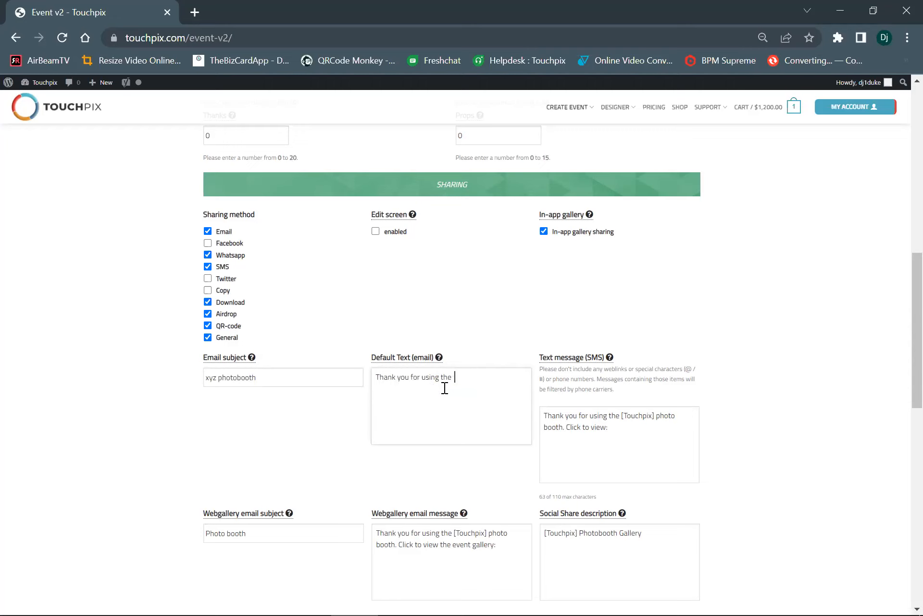
Complete the default email text with "xyz photo booth. click link to view video"
{"action": "type", "text": "xyz photo booth. click link to view "}
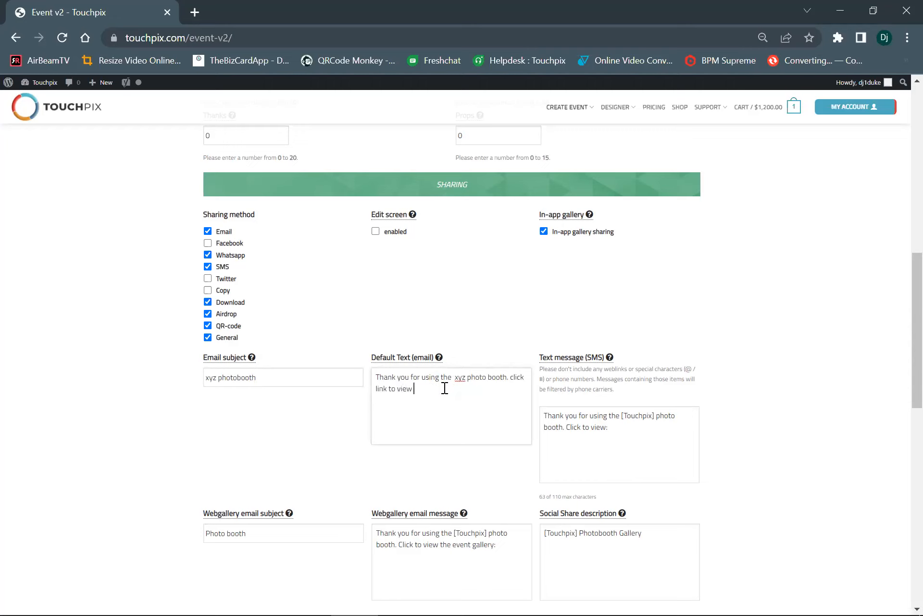
{"action": "type", "text": "video"}
{"action": "key", "text": "ctrl+a"}
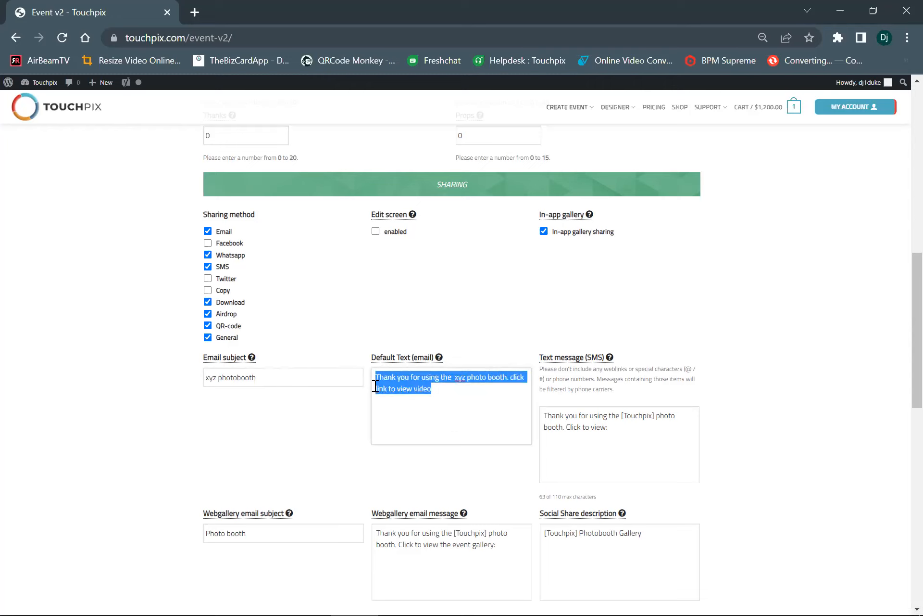
{"action": "left_click", "coordinate": [445, 392]}
Insert "Please call us at" followed by the company's phone number before "click link to view video" in the default email text
{"action": "left_click", "coordinate": [508, 377]}
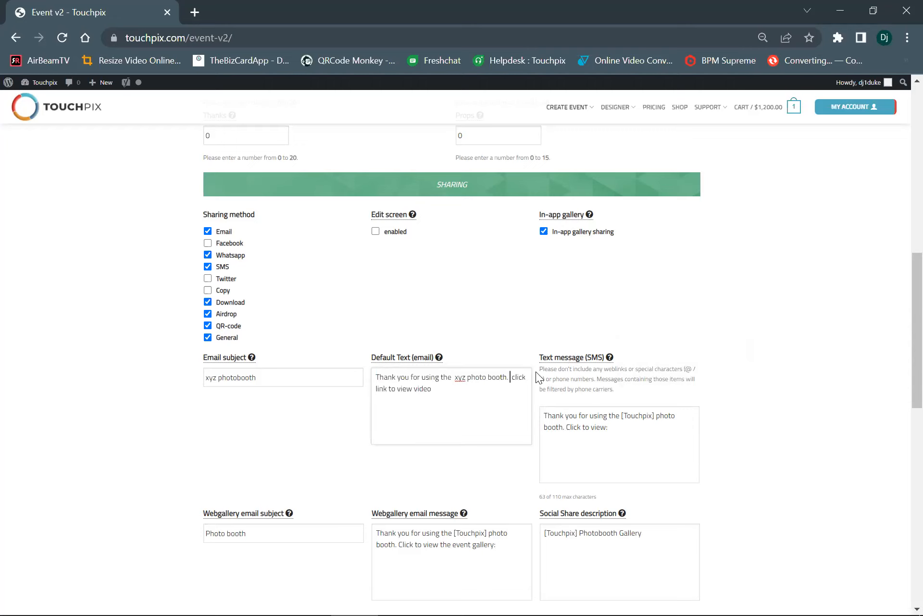
{"action": "type", "text": "Plea"}
{"action": "type", "text": "se call u"}
{"action": "type", "text": "s at 55"}
{"action": "type", "text": "5-555-"}
{"action": "type", "text": "5555"}
{"action": "key", "text": "BackSpace"}
{"action": "key", "text": "BackSpace"}
{"action": "key", "text": "BackSpace"}
{"action": "key", "text": "BackSpace"}
{"action": "key", "text": "BackSpace"}
{"action": "key", "text": "BackSpace"}
{"action": "key", "text": "BackSpace"}
{"action": "key", "text": "BackSpace"}
{"action": "key", "text": "BackSpace"}
{"action": "type", "text": "5555555"}
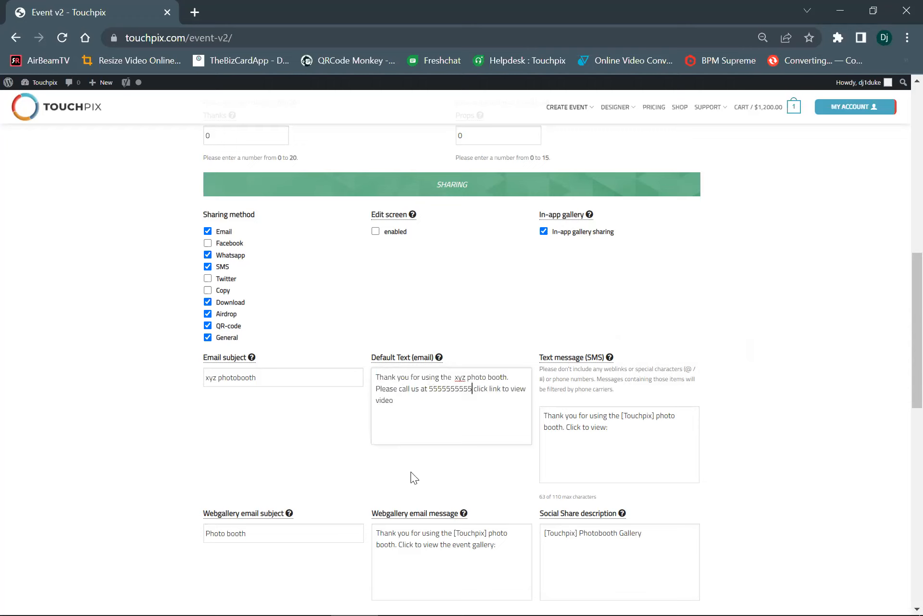
{"action": "left_click", "coordinate": [470, 389]}
Replace the SMS text message with the default email text, keeping the same text in the default email field
{"action": "left_click_drag", "start_coordinate": [654, 368], "coordinate": [724, 380]}
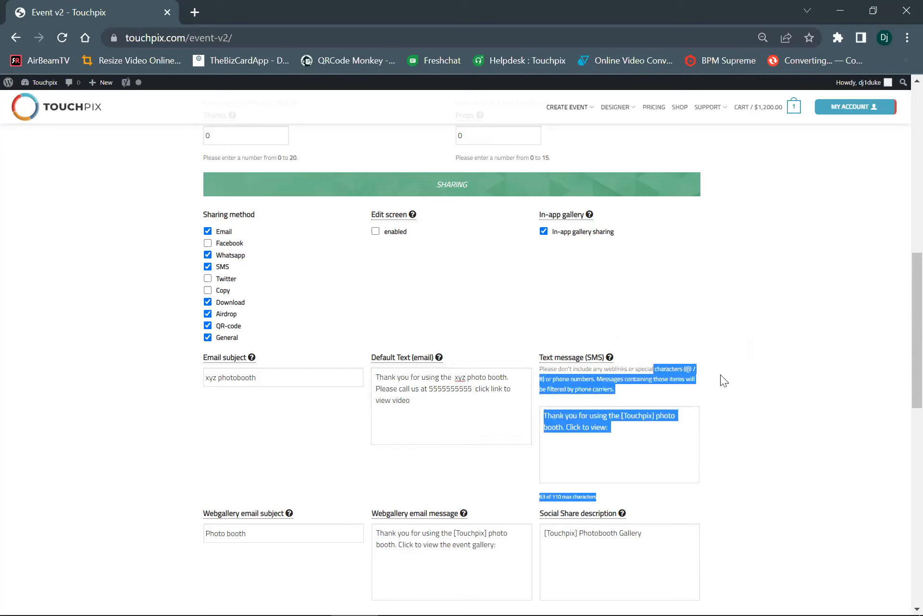
{"action": "left_click", "coordinate": [675, 377]}
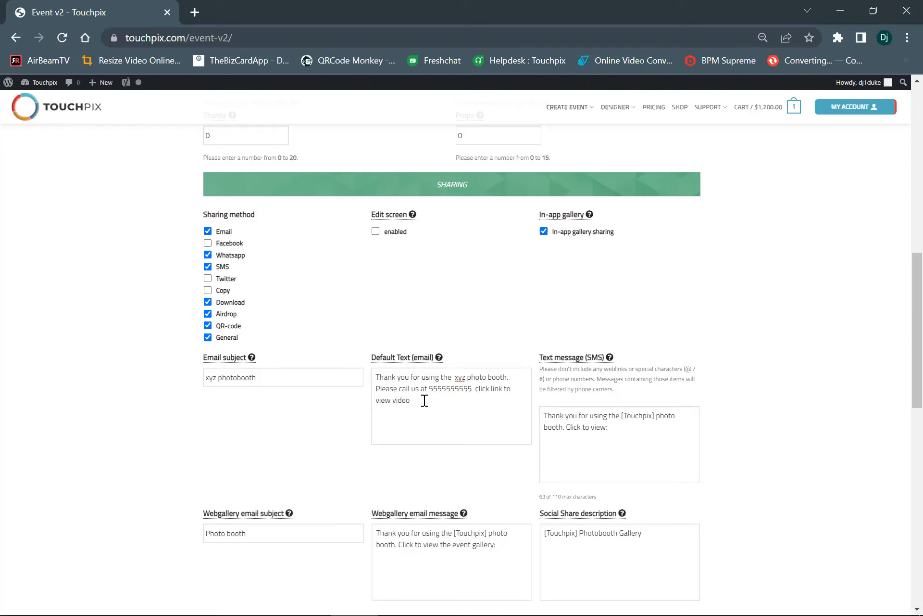
{"action": "left_click_drag", "start_coordinate": [441, 405], "coordinate": [365, 369]}
{"action": "key", "text": "ctrl+c"}
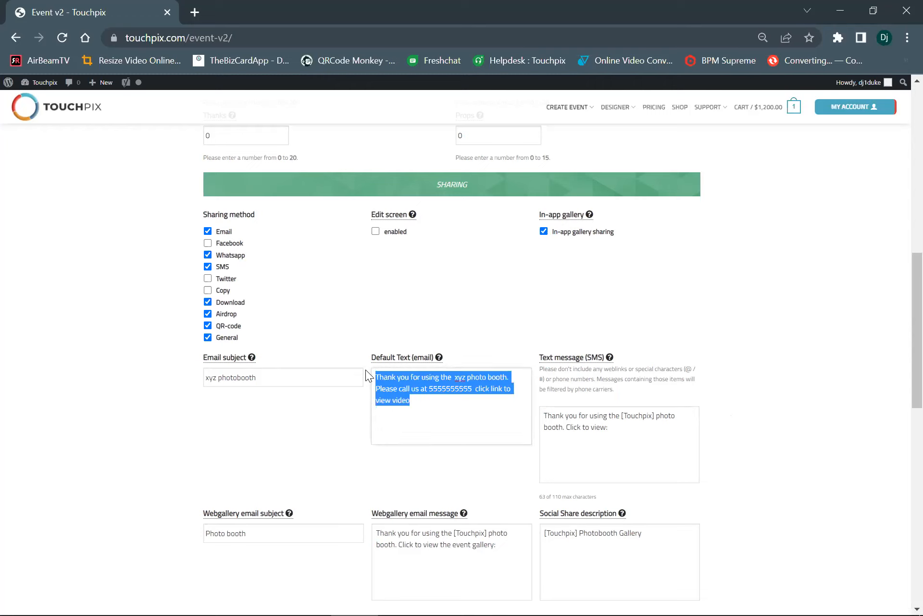
{"action": "right_click", "coordinate": [391, 378]}
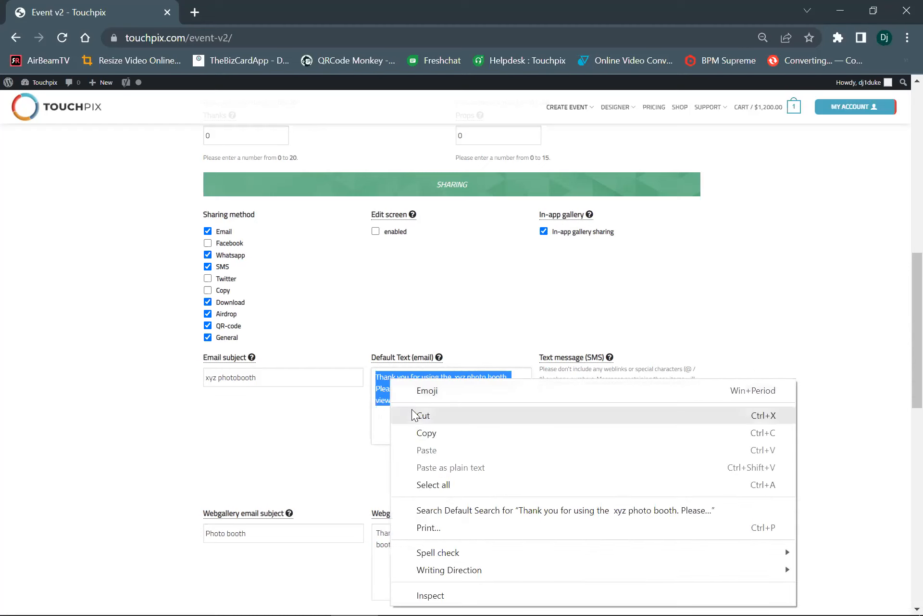
{"action": "left_click", "coordinate": [413, 412]}
{"action": "left_click", "coordinate": [644, 434]}
{"action": "left_click_drag", "start_coordinate": [644, 435], "coordinate": [529, 402]}
{"action": "key", "text": "ctrl+v"}
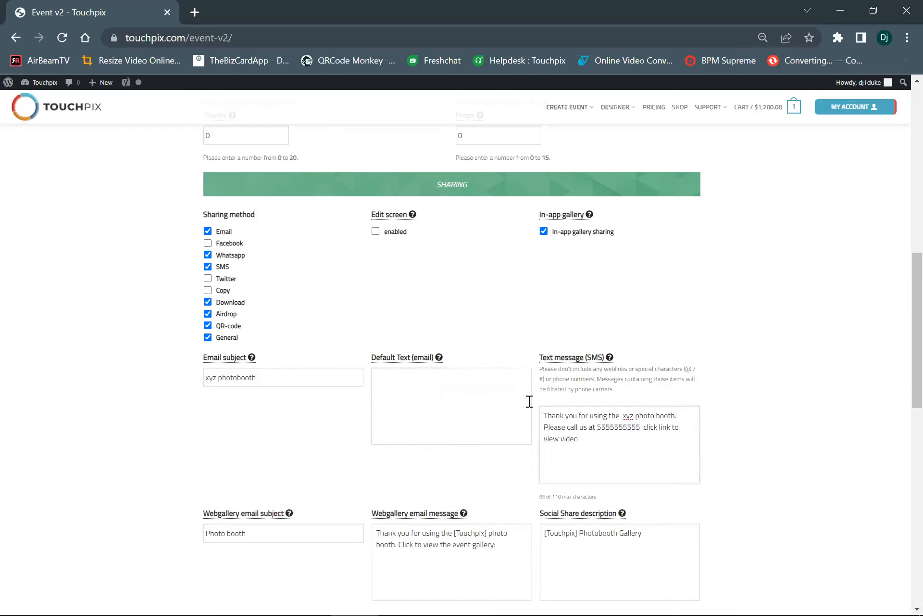
{"action": "left_click", "coordinate": [389, 379]}
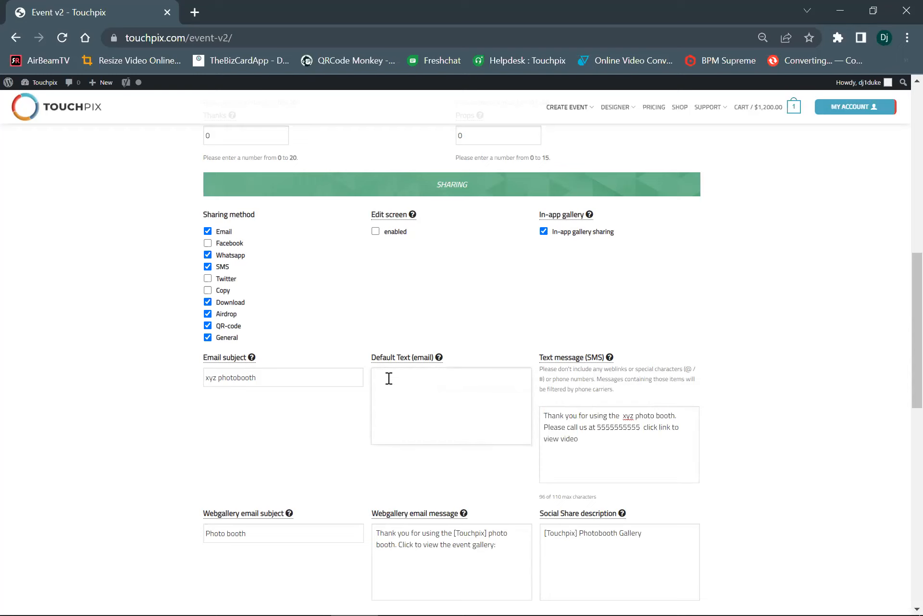
{"action": "key", "text": "ctrl+v"}
Replace the webgallery email message and the social share description with the copied thank-you text
{"action": "scroll", "coordinate": [419, 416], "scroll_direction": "down", "scroll_amount": 3}
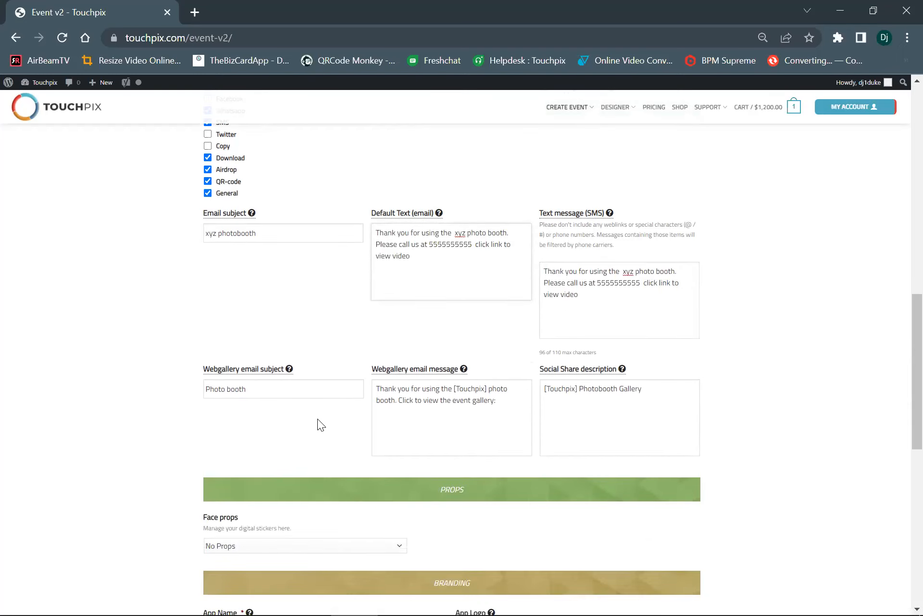
{"action": "left_click_drag", "start_coordinate": [500, 400], "coordinate": [351, 385]}
{"action": "key", "text": "BackSpace"}
{"action": "key", "text": "ctrl+v"}
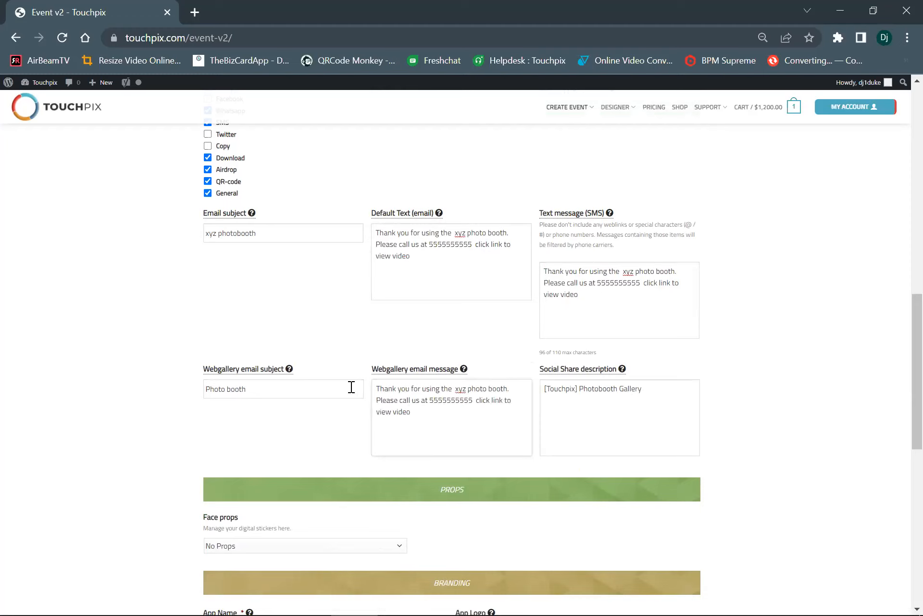
{"action": "left_click_drag", "start_coordinate": [647, 387], "coordinate": [513, 397]}
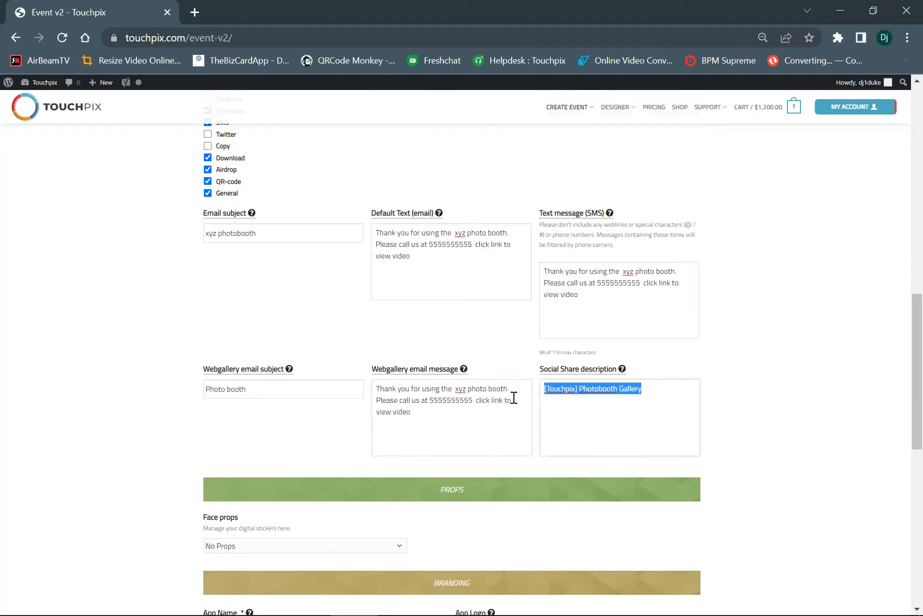
{"action": "key", "text": "ctrl+v"}
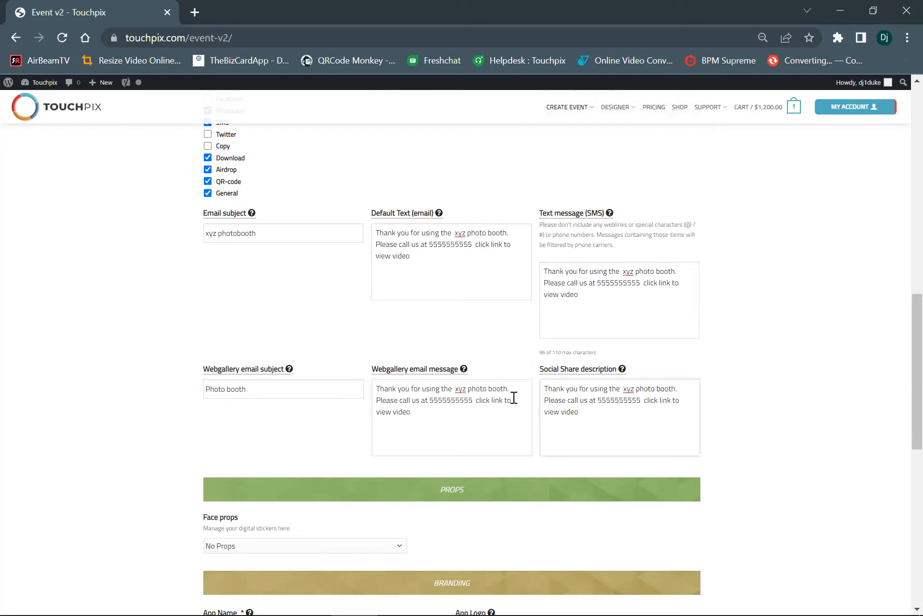
Replace the webgallery email subject with "xyz photo booth"
{"action": "left_click_drag", "start_coordinate": [279, 385], "coordinate": [4, 378]}
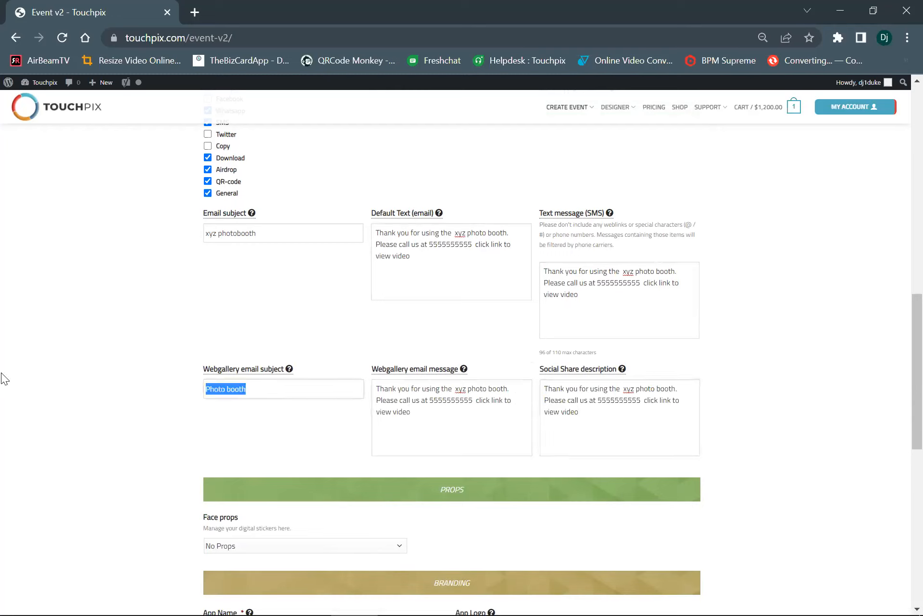
{"action": "type", "text": "xyz photo booth"}
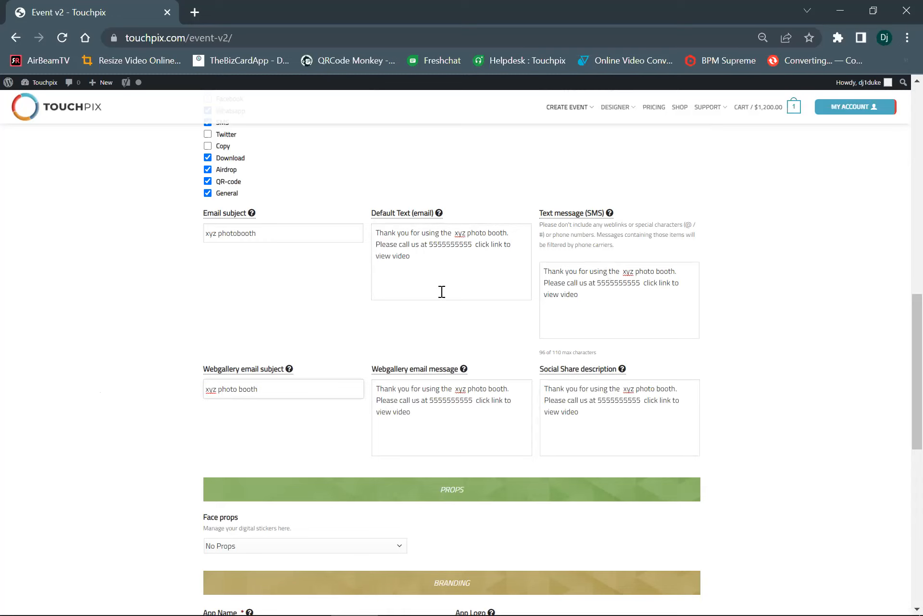
{"action": "left_click_drag", "start_coordinate": [452, 236], "coordinate": [517, 224]}
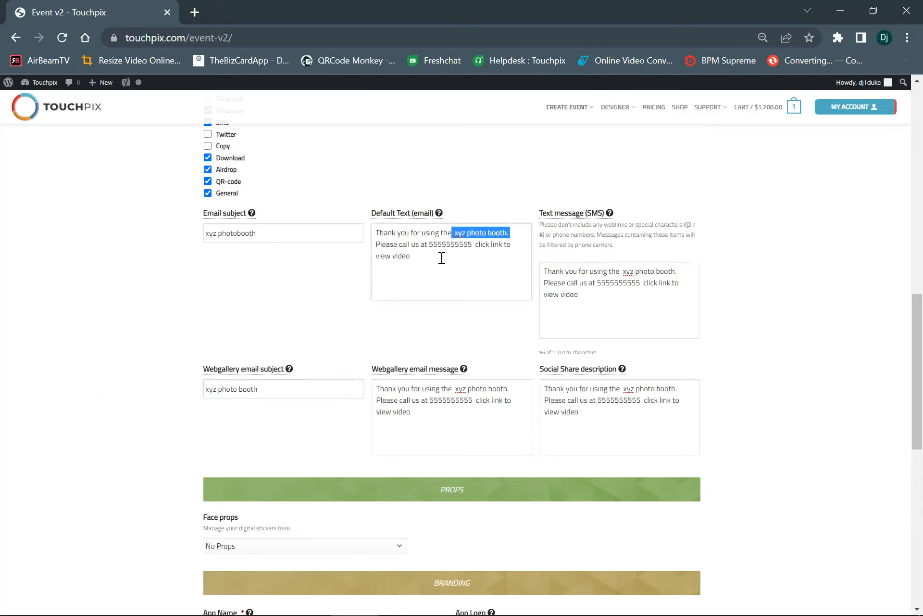
{"action": "left_click_drag", "start_coordinate": [429, 245], "coordinate": [477, 245]}
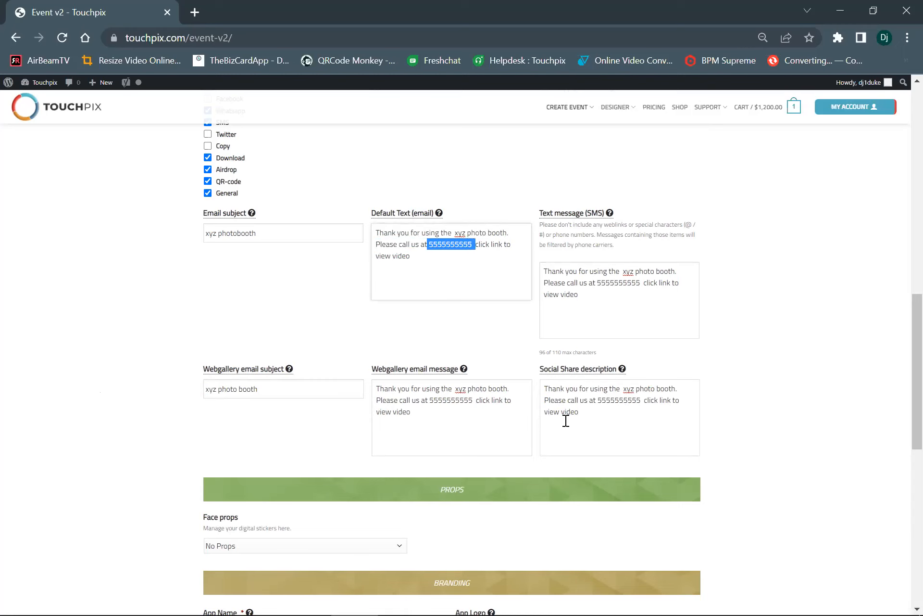
Replace the placeholder app name in the branding section with "xyz photo booth"
{"action": "scroll", "coordinate": [322, 430], "scroll_direction": "down", "scroll_amount": 2}
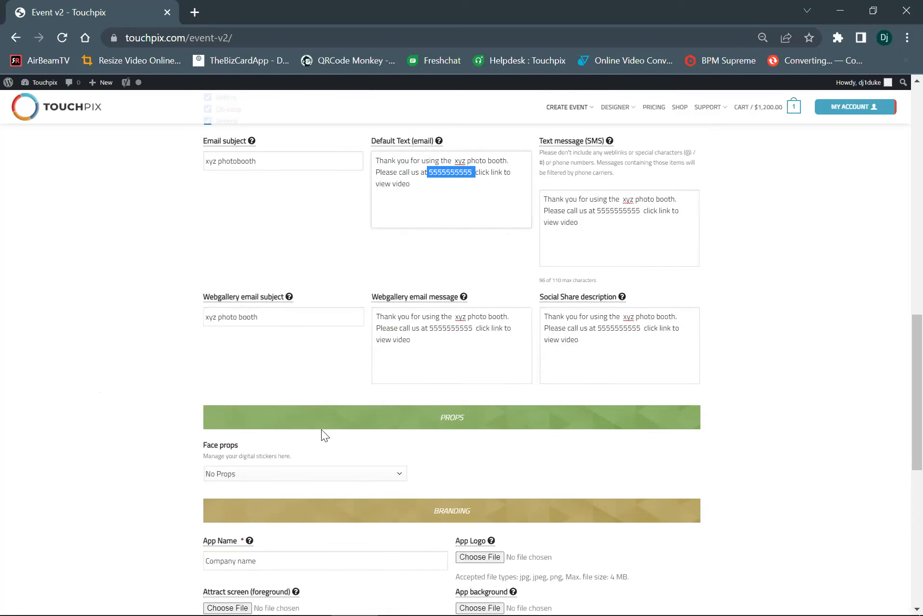
{"action": "scroll", "coordinate": [321, 430], "scroll_direction": "down", "scroll_amount": 5}
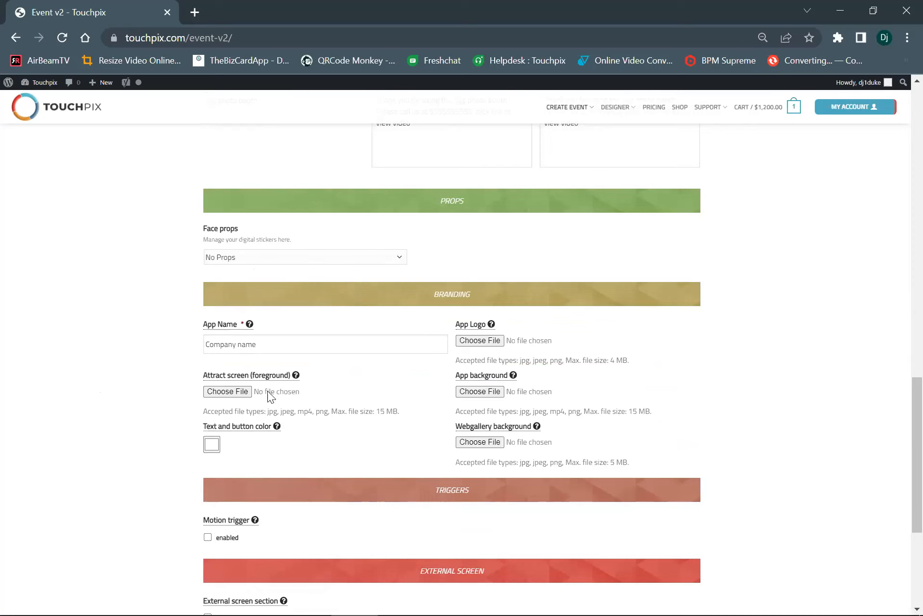
{"action": "scroll", "coordinate": [336, 356], "scroll_direction": "down", "scroll_amount": 2}
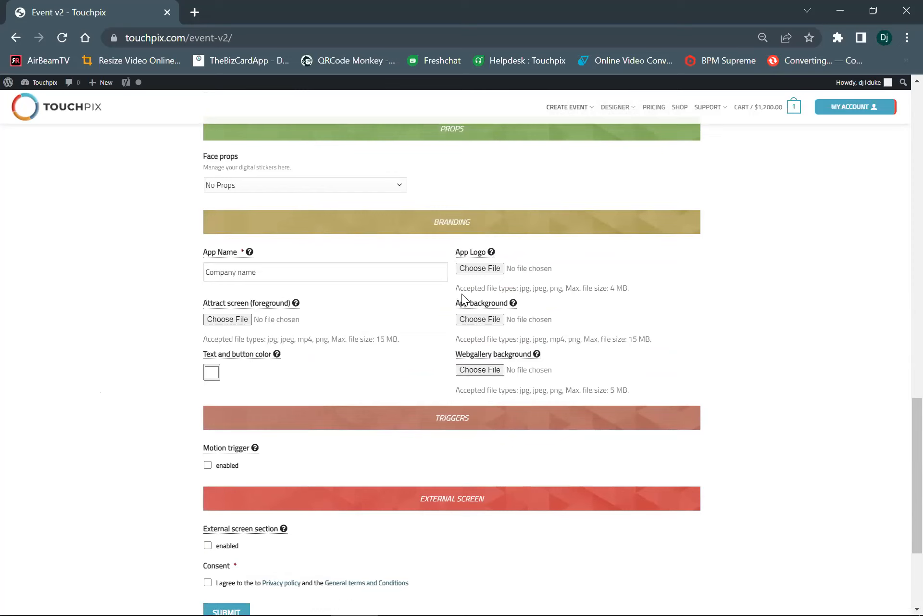
{"action": "mouse_move", "coordinate": [460, 298]}
{"action": "left_click_drag", "start_coordinate": [320, 275], "coordinate": [2, 281]}
{"action": "type", "text": "xy"}
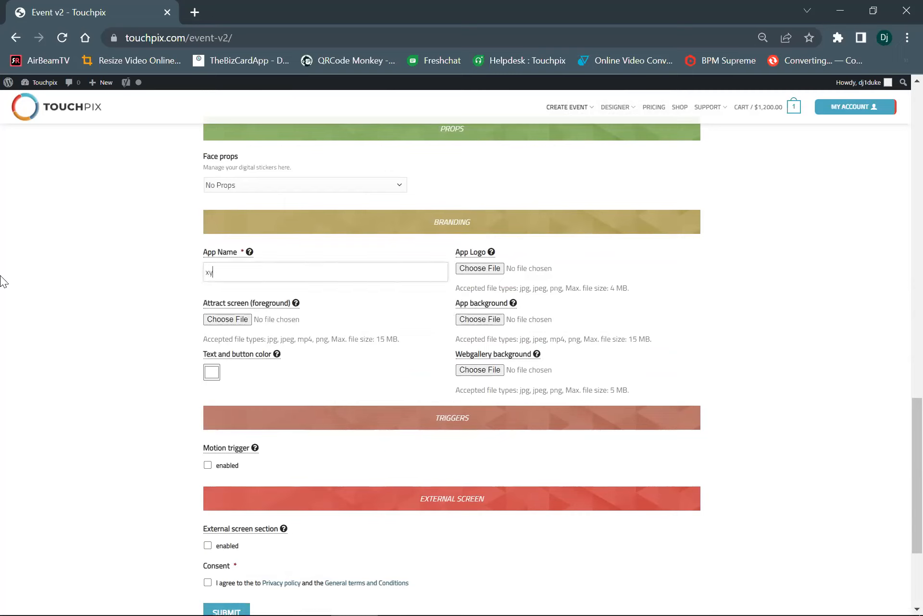
{"action": "type", "text": "z photo booth"}
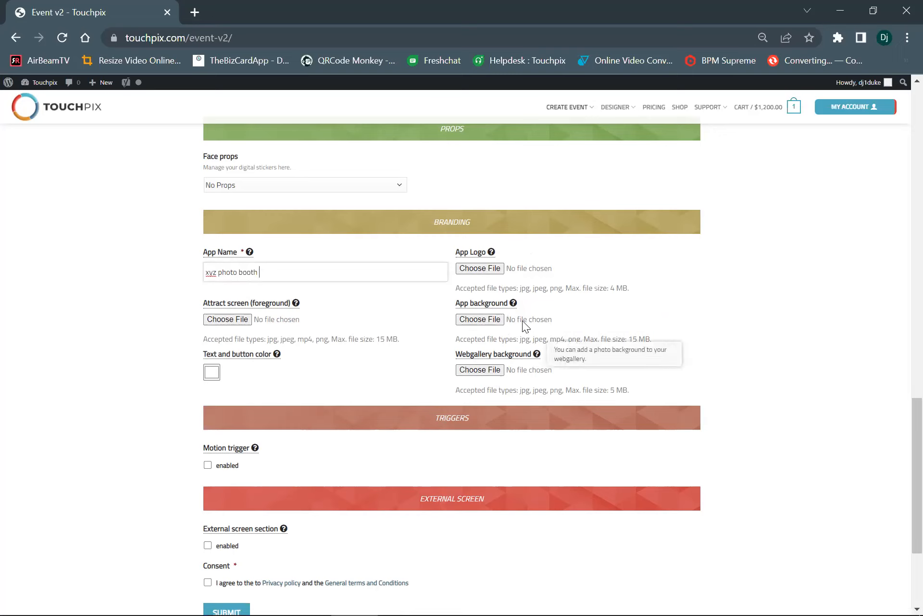
Upload the Untitled-1 image from the marquee folder as the app logo
{"action": "mouse_move", "coordinate": [457, 258]}
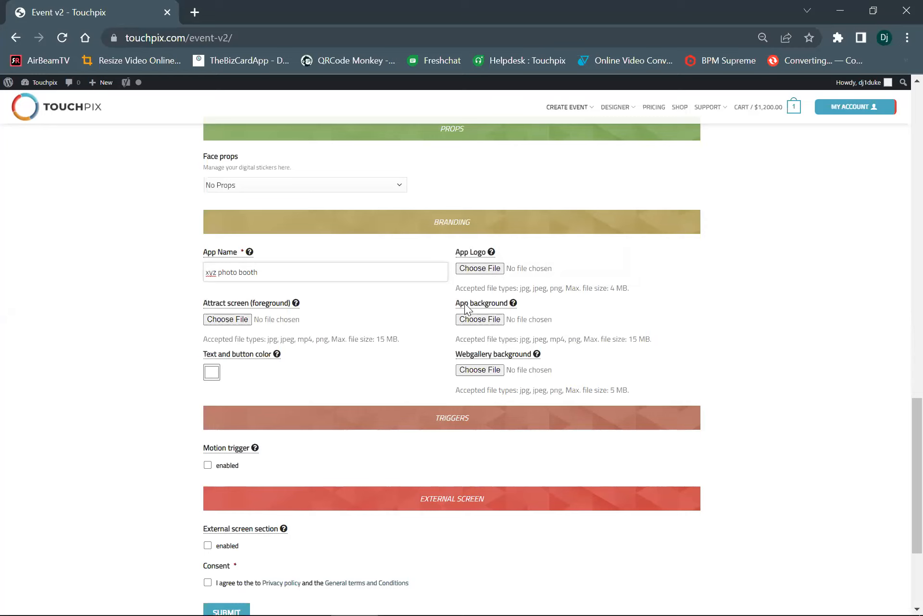
{"action": "scroll", "coordinate": [465, 305], "scroll_direction": "down", "scroll_amount": 1}
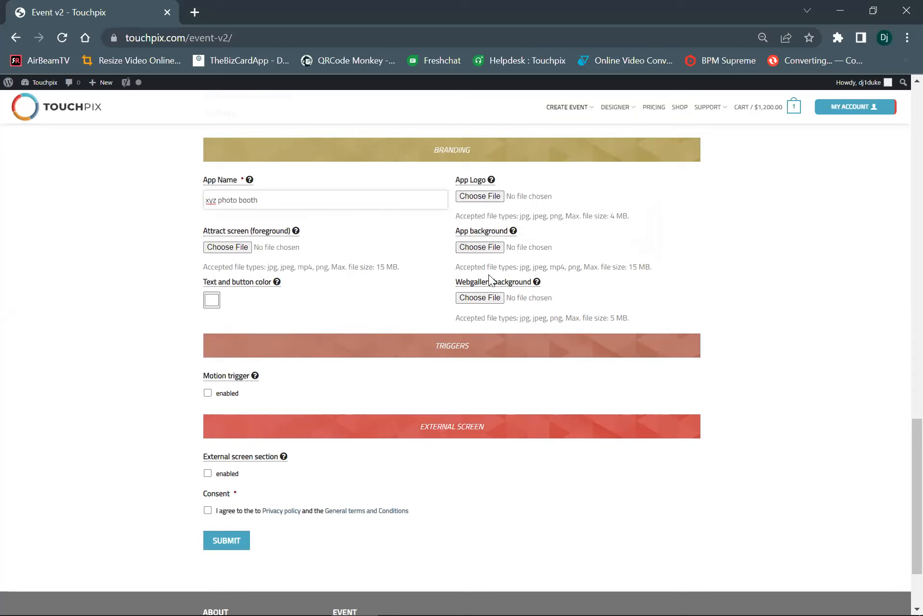
{"action": "mouse_move", "coordinate": [516, 287]}
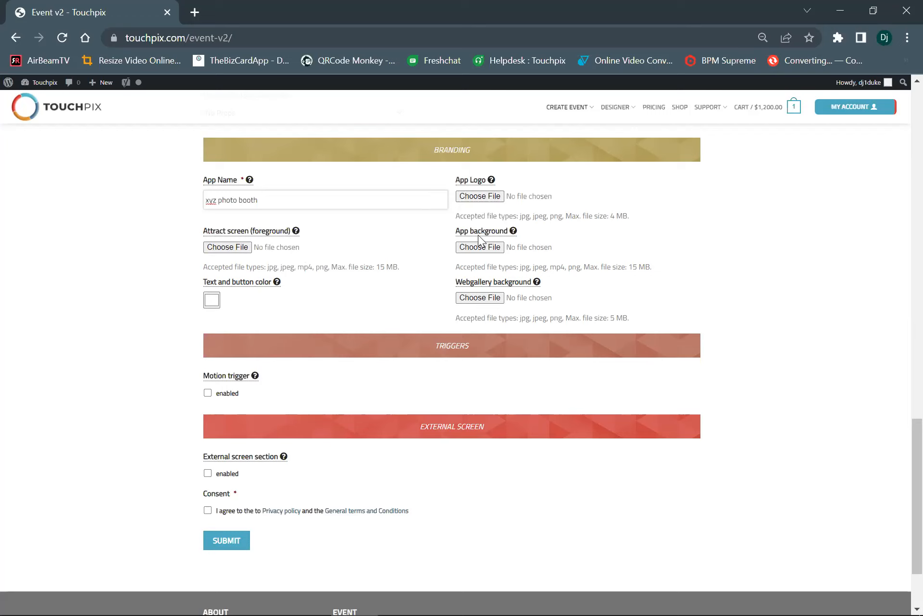
{"action": "mouse_move", "coordinate": [478, 235]}
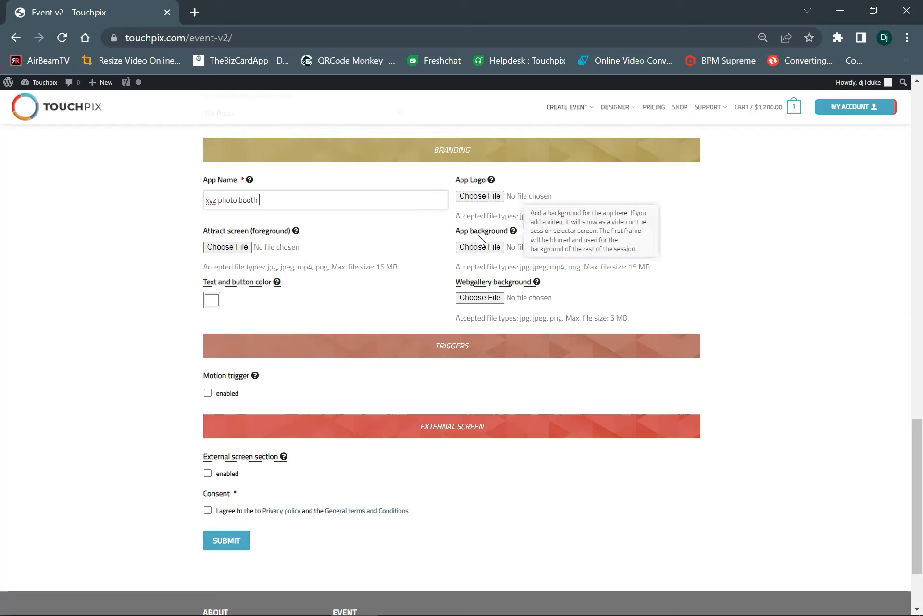
{"action": "left_click", "coordinate": [478, 199]}
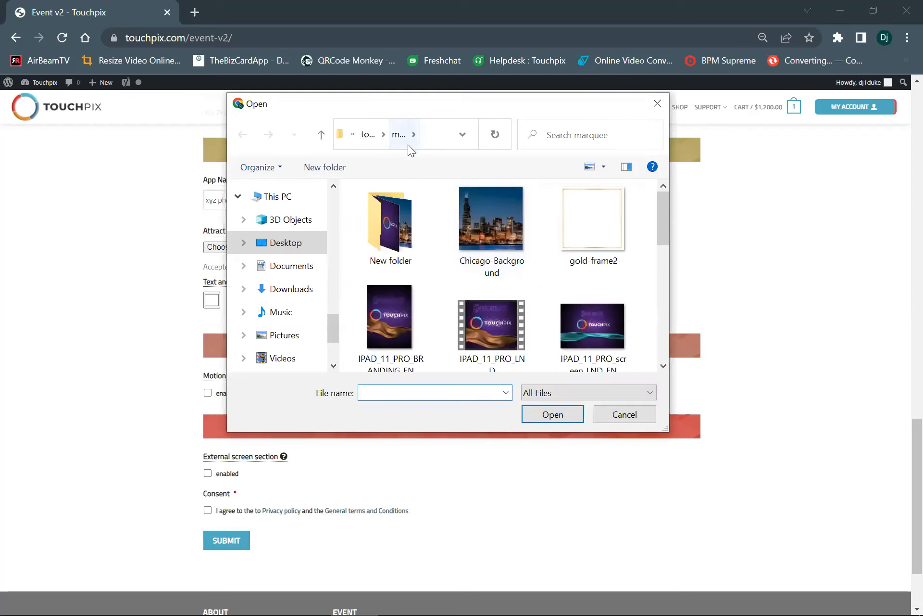
{"action": "scroll", "coordinate": [424, 293], "scroll_direction": "down", "scroll_amount": 5}
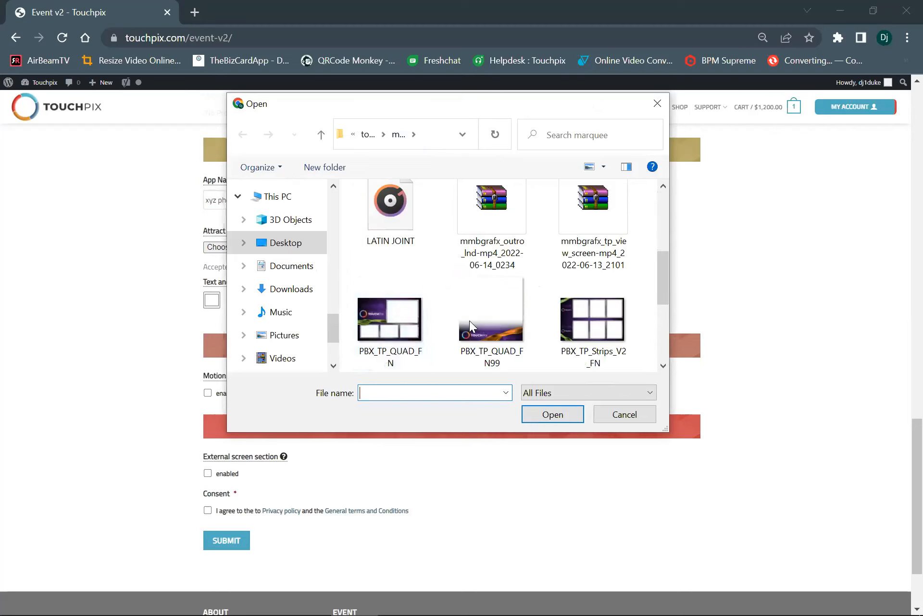
{"action": "scroll", "coordinate": [469, 320], "scroll_direction": "down", "scroll_amount": 5}
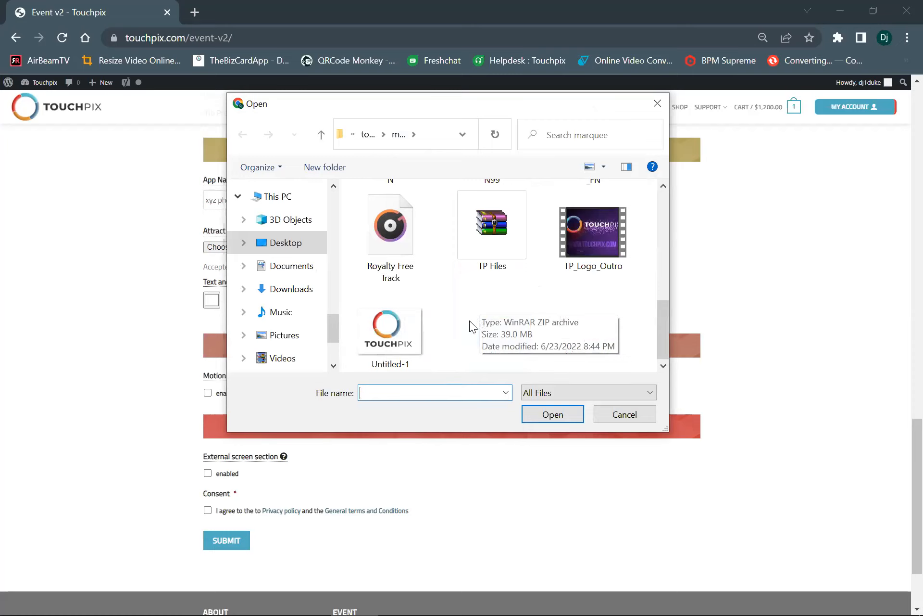
{"action": "left_click", "coordinate": [391, 329]}
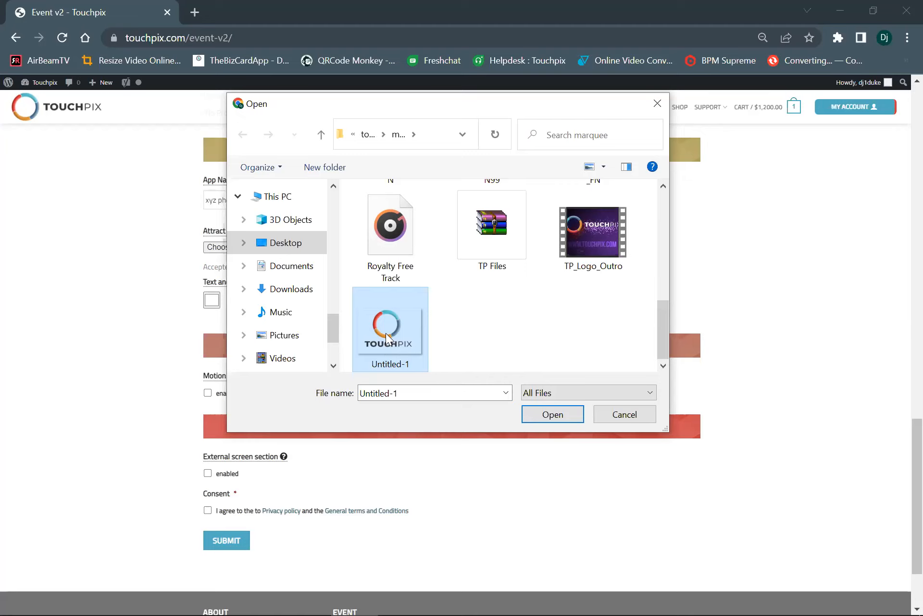
{"action": "left_click", "coordinate": [540, 410]}
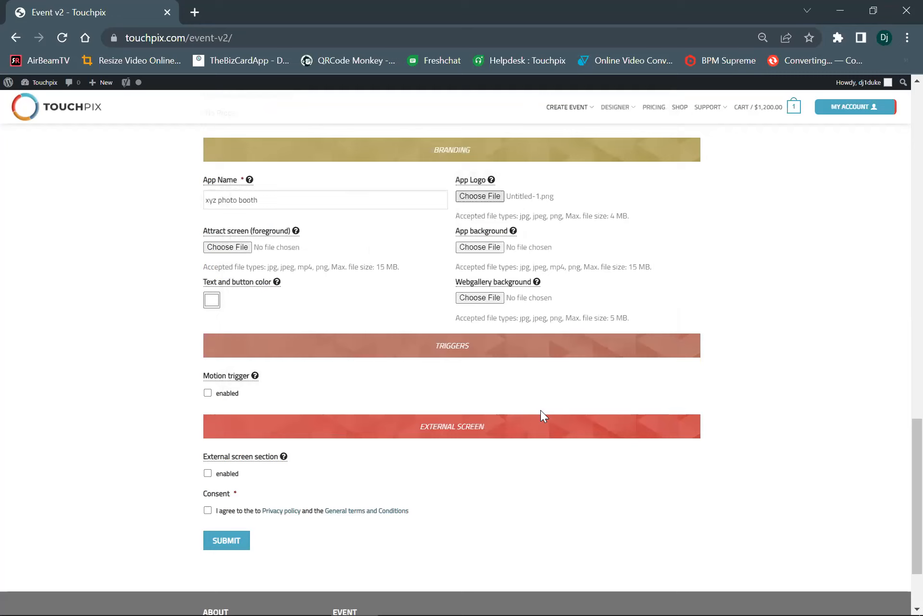
Upload the Untitled-1 image from the marquee folder as the app background
{"action": "left_click", "coordinate": [487, 247]}
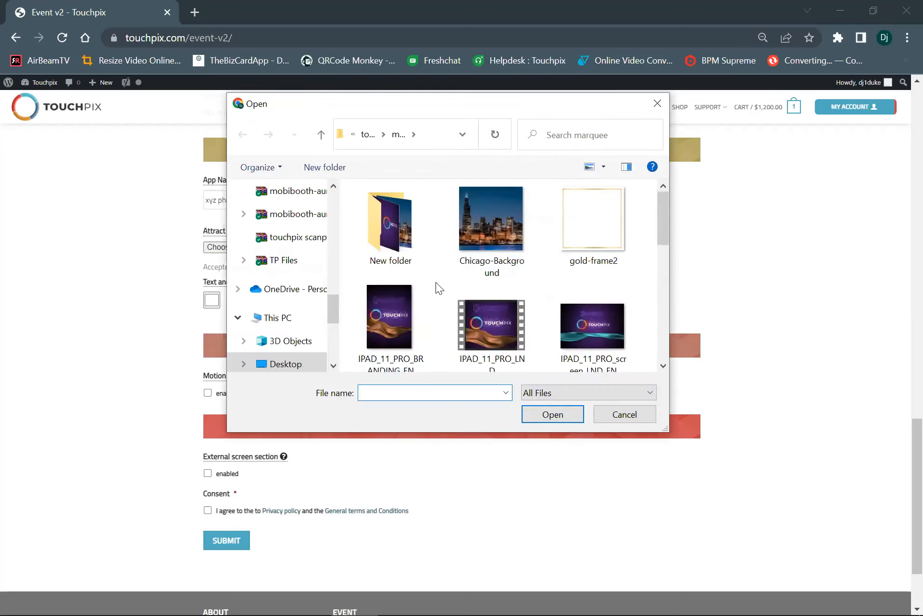
{"action": "scroll", "coordinate": [436, 281], "scroll_direction": "down", "scroll_amount": 5}
{"action": "left_click", "coordinate": [404, 328]}
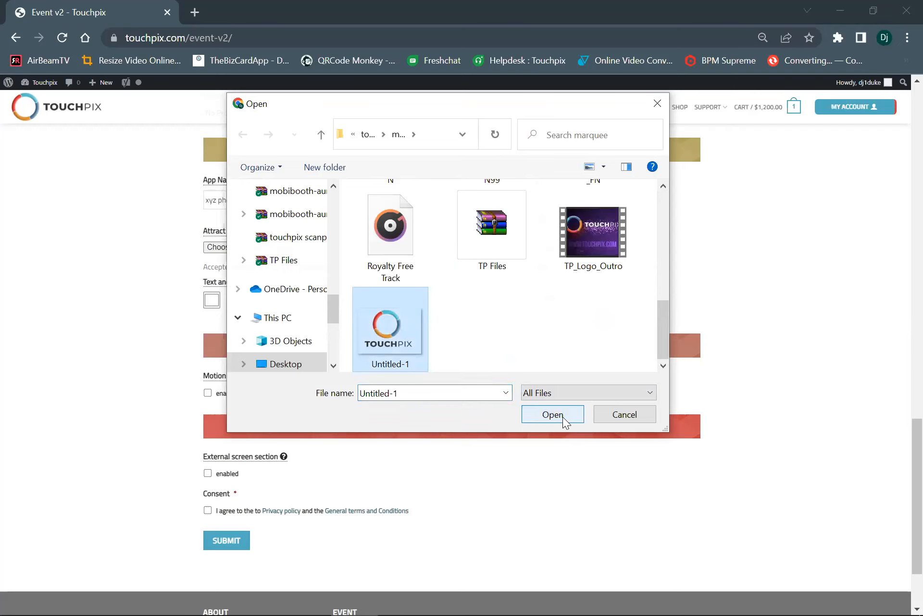
{"action": "left_click", "coordinate": [561, 415]}
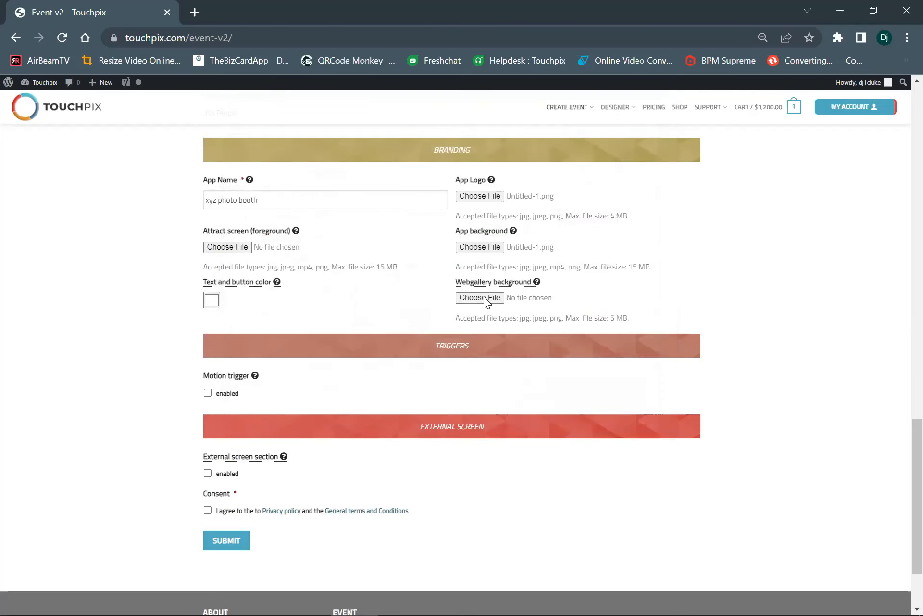
Upload the Untitled-1 image from the marquee folder as the webgallery background
{"action": "left_click", "coordinate": [484, 296]}
{"action": "scroll", "coordinate": [483, 293], "scroll_direction": "down", "scroll_amount": 5}
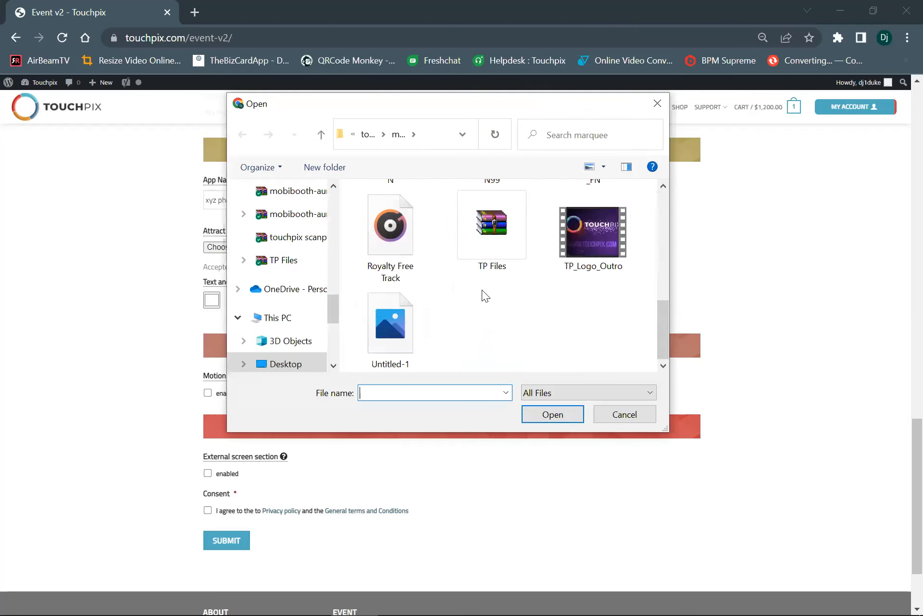
{"action": "left_click", "coordinate": [412, 327]}
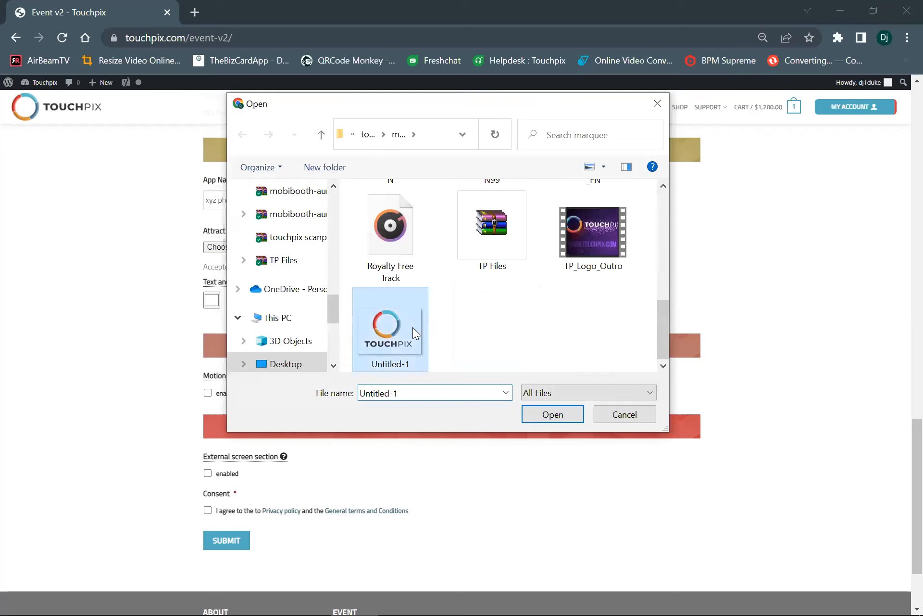
{"action": "left_click", "coordinate": [568, 415]}
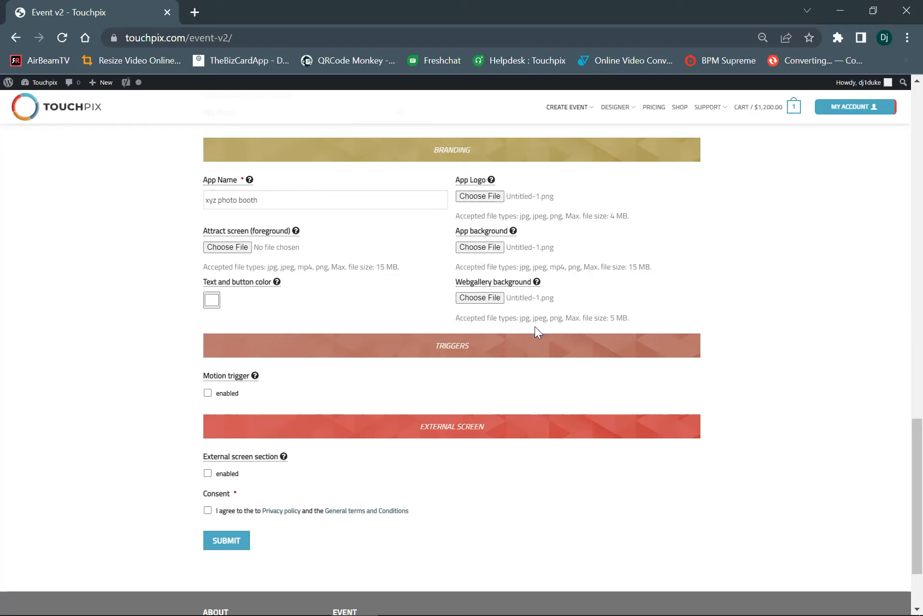
{"action": "left_click_drag", "start_coordinate": [551, 318], "coordinate": [556, 319]}
{"action": "left_click", "coordinate": [567, 270]}
{"action": "left_click_drag", "start_coordinate": [567, 271], "coordinate": [572, 271]}
{"action": "left_click_drag", "start_coordinate": [547, 216], "coordinate": [565, 216]}
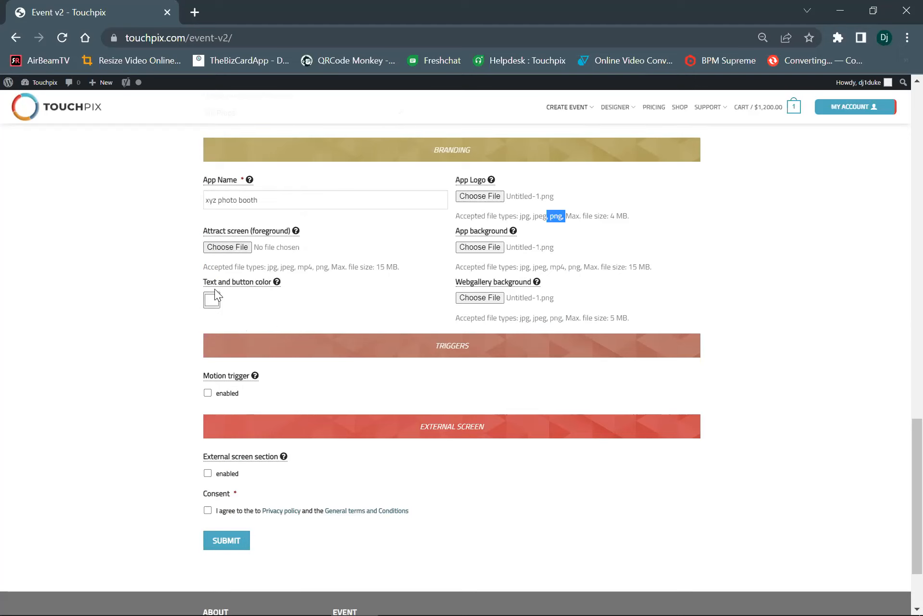
Reselect the Untitled-1 image as the file for the webgallery background
{"action": "mouse_move", "coordinate": [210, 286]}
{"action": "left_click", "coordinate": [494, 298]}
{"action": "scroll", "coordinate": [388, 301], "scroll_direction": "down", "scroll_amount": 10}
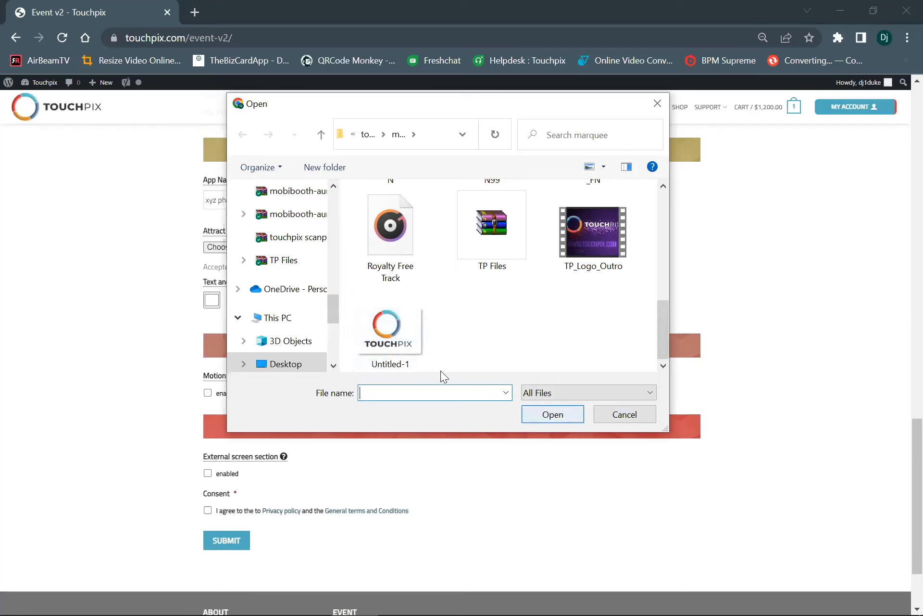
{"action": "left_click", "coordinate": [383, 327]}
{"action": "left_click", "coordinate": [544, 415]}
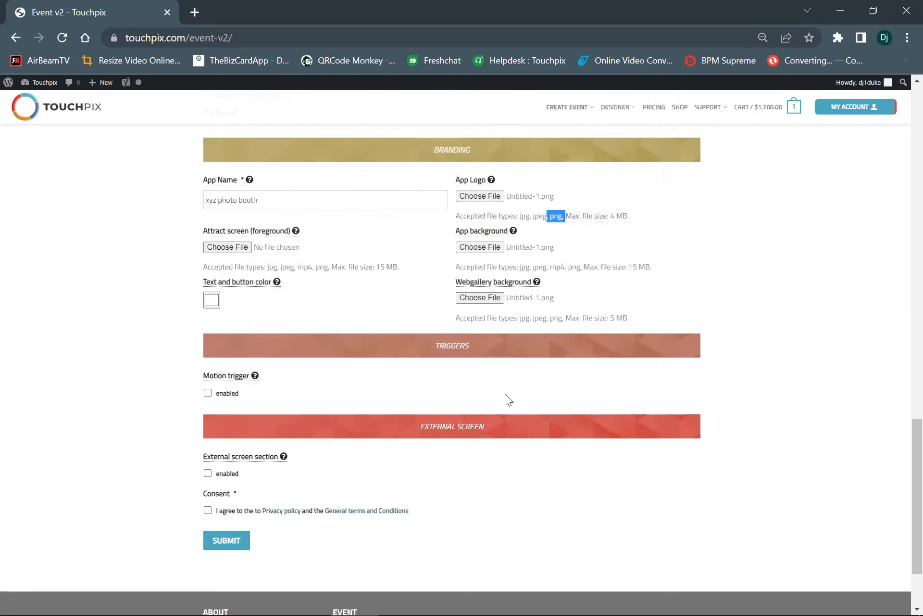
Try a red and a dark shade for the text and button color, and settle on a very pale, almost white pink
{"action": "left_click", "coordinate": [210, 300]}
{"action": "left_click", "coordinate": [280, 312]}
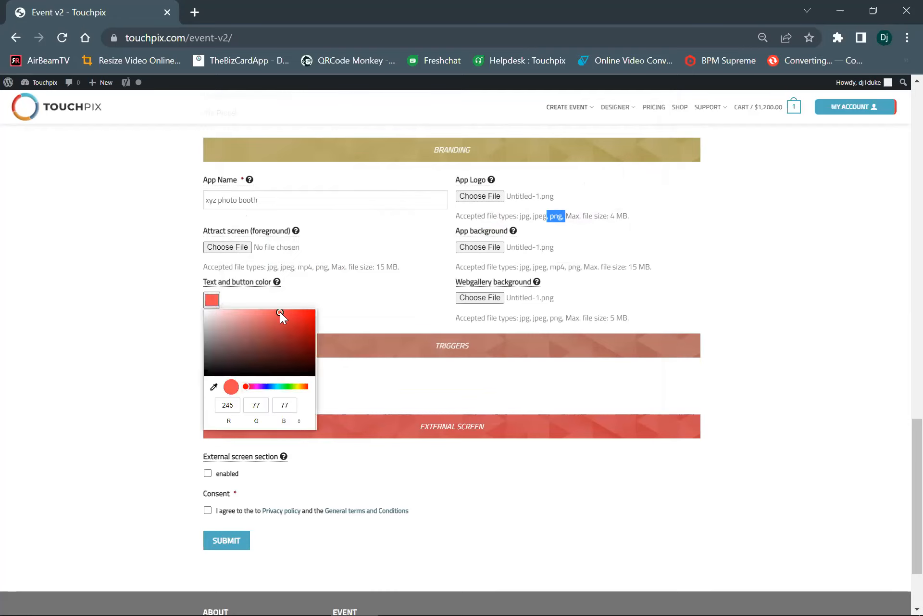
{"action": "left_click", "coordinate": [211, 355]}
{"action": "left_click", "coordinate": [226, 314]}
{"action": "left_click", "coordinate": [208, 312]}
{"action": "left_click", "coordinate": [336, 296]}
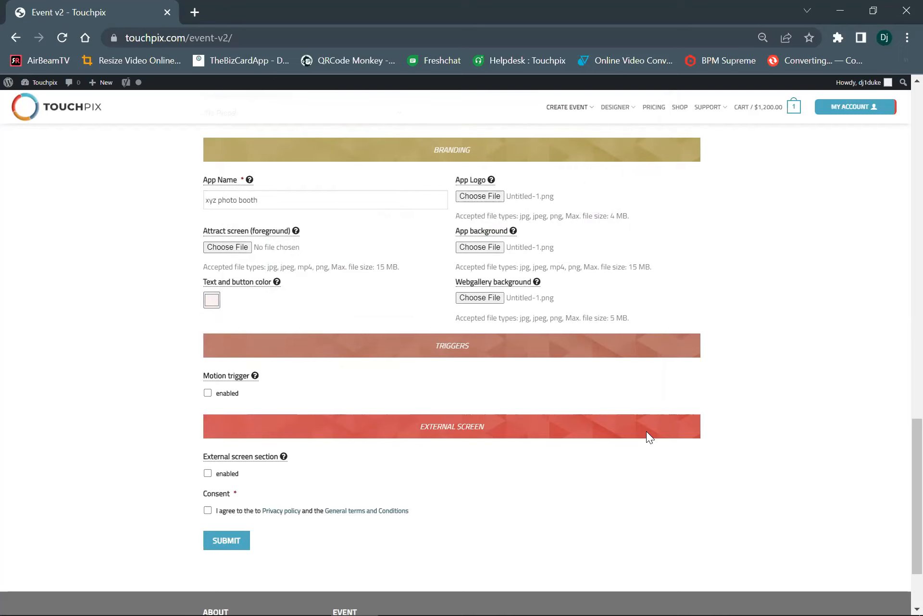
{"action": "scroll", "coordinate": [406, 381], "scroll_direction": "down", "scroll_amount": 2}
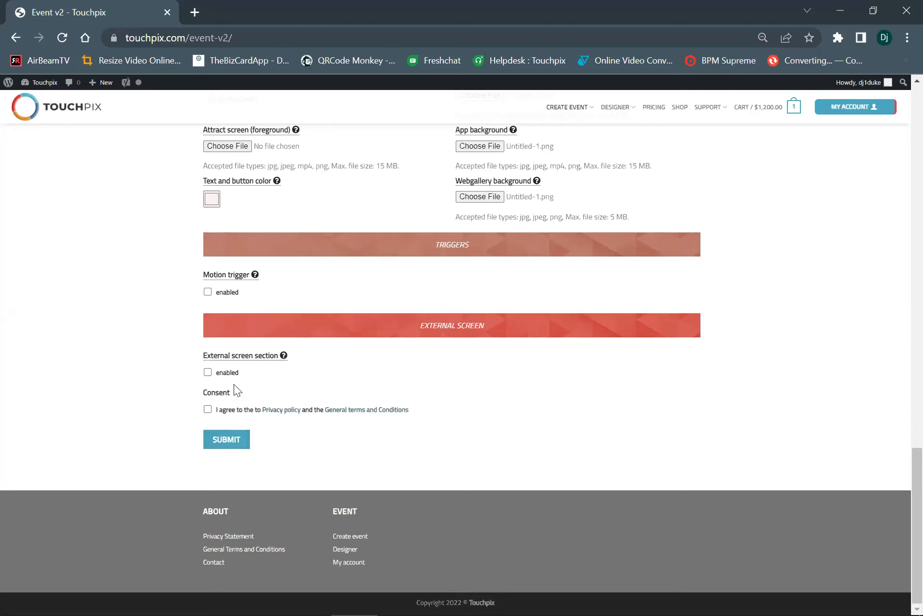
Enable the external screen section and switch it from an external session to Slideshow
{"action": "left_click", "coordinate": [207, 373]}
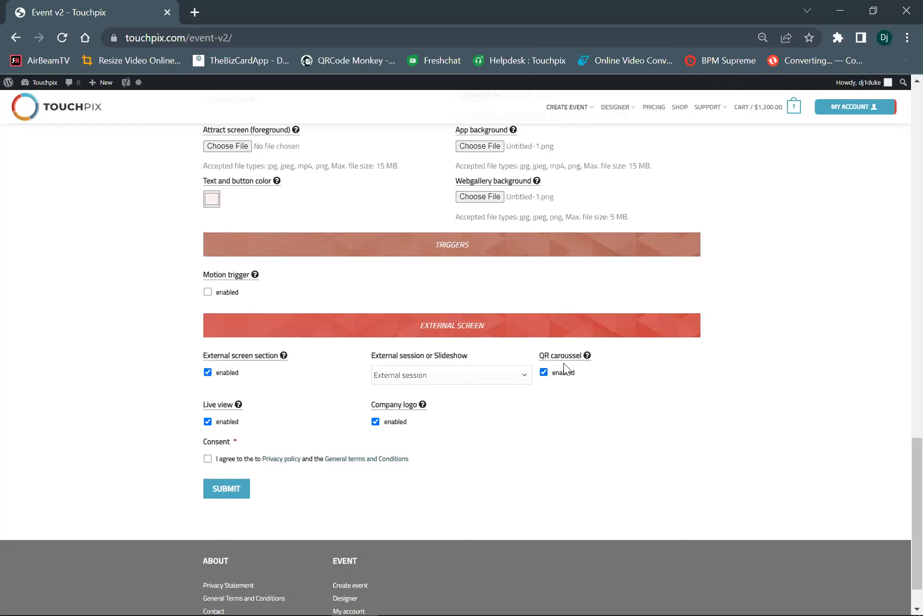
{"action": "mouse_move", "coordinate": [568, 356]}
{"action": "scroll", "coordinate": [418, 413], "scroll_direction": "up", "scroll_amount": 3}
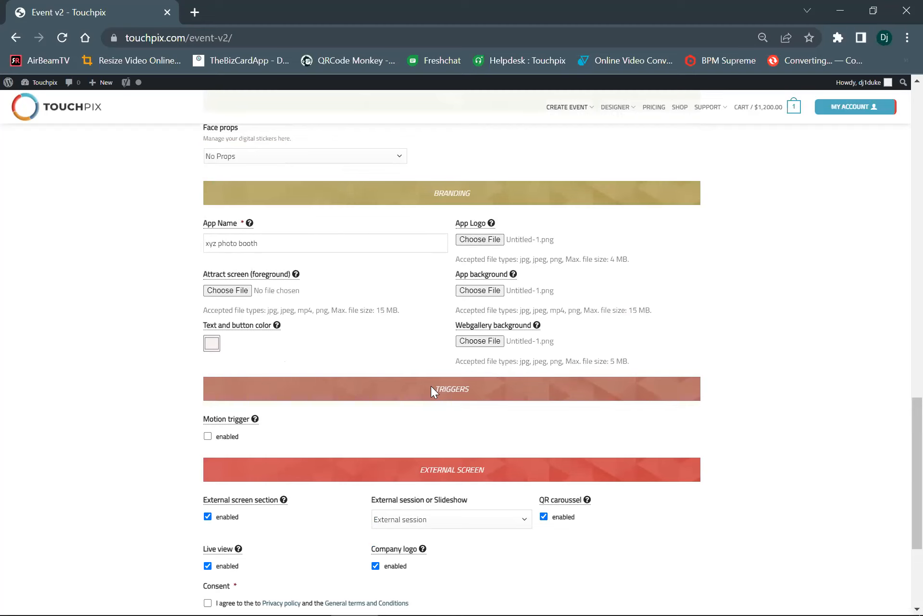
{"action": "scroll", "coordinate": [431, 390], "scroll_direction": "down", "scroll_amount": 4}
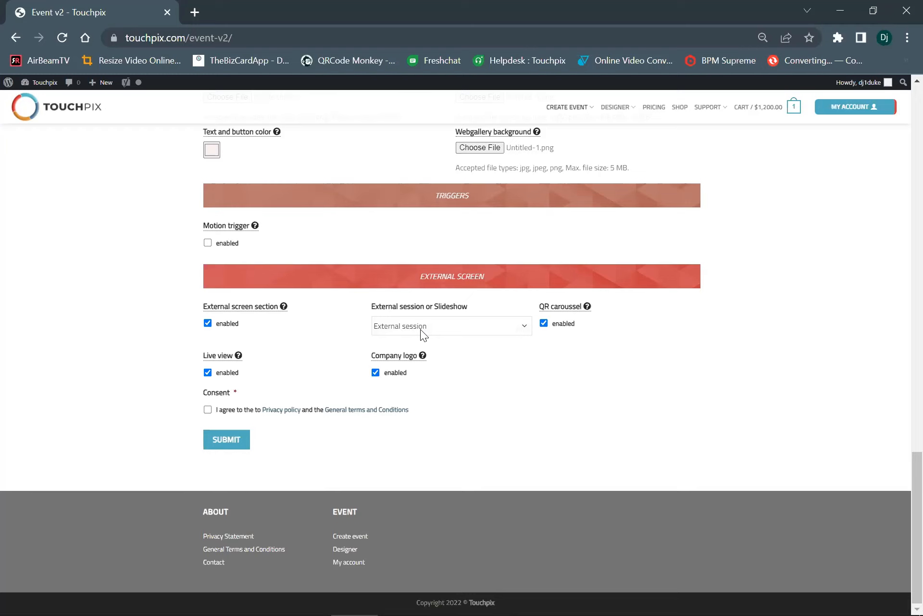
{"action": "left_click", "coordinate": [447, 329]}
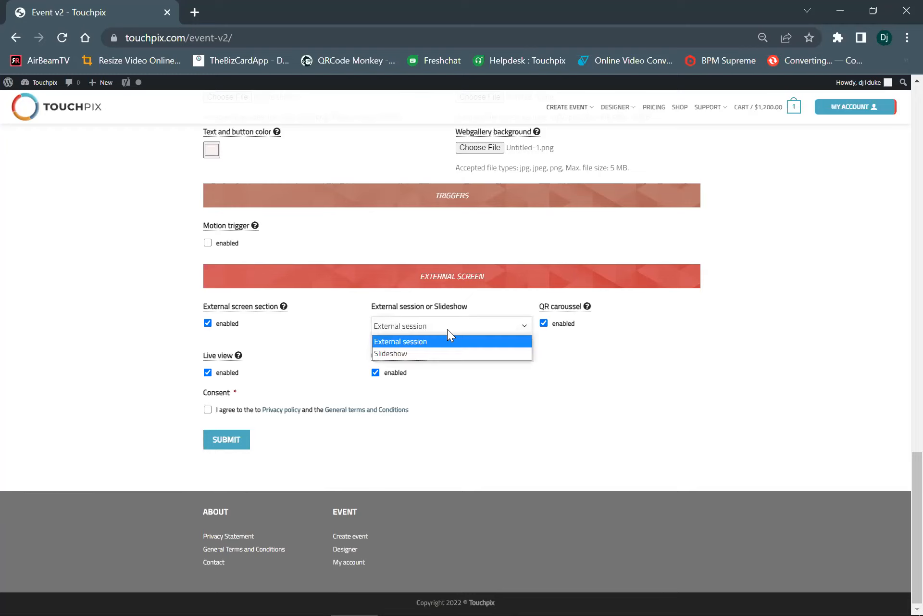
{"action": "left_click", "coordinate": [422, 356]}
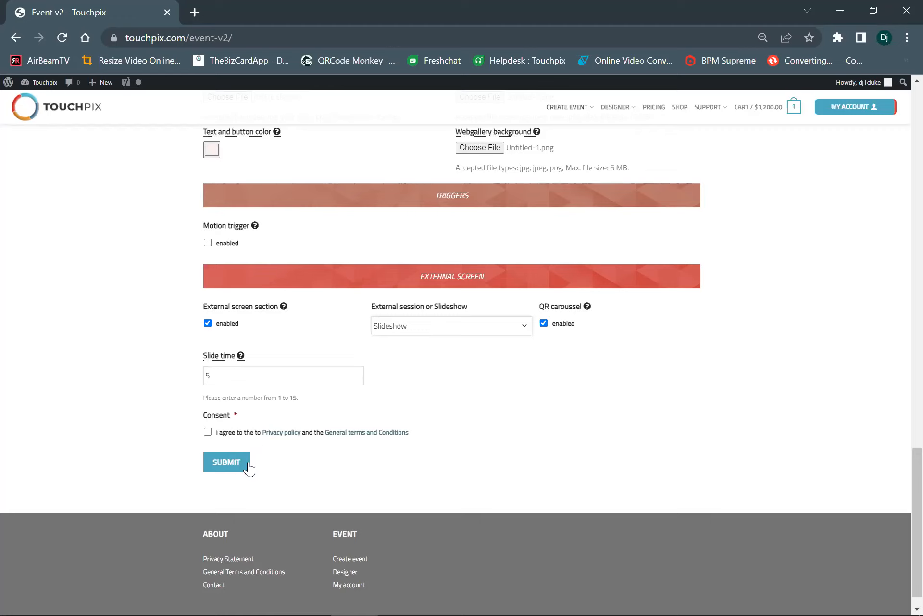
Agree to the privacy policy and general terms and conditions, and submit the event form
{"action": "left_click", "coordinate": [207, 431]}
{"action": "left_click", "coordinate": [226, 463]}
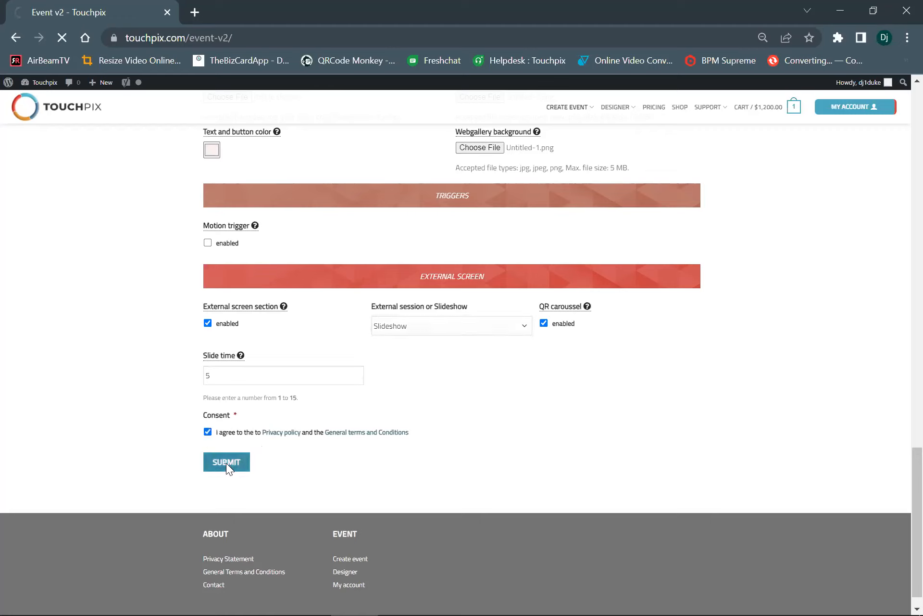
{"action": "mouse_move", "coordinate": [703, 598]}
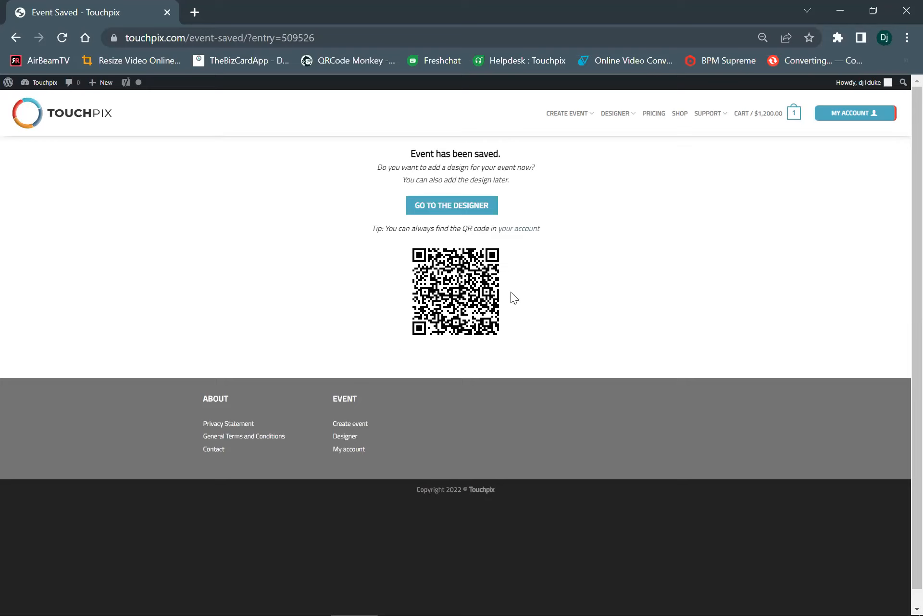
Go to the designer for the saved event and apply the Slomo overlay 3 landscape template
{"action": "left_click", "coordinate": [452, 207]}
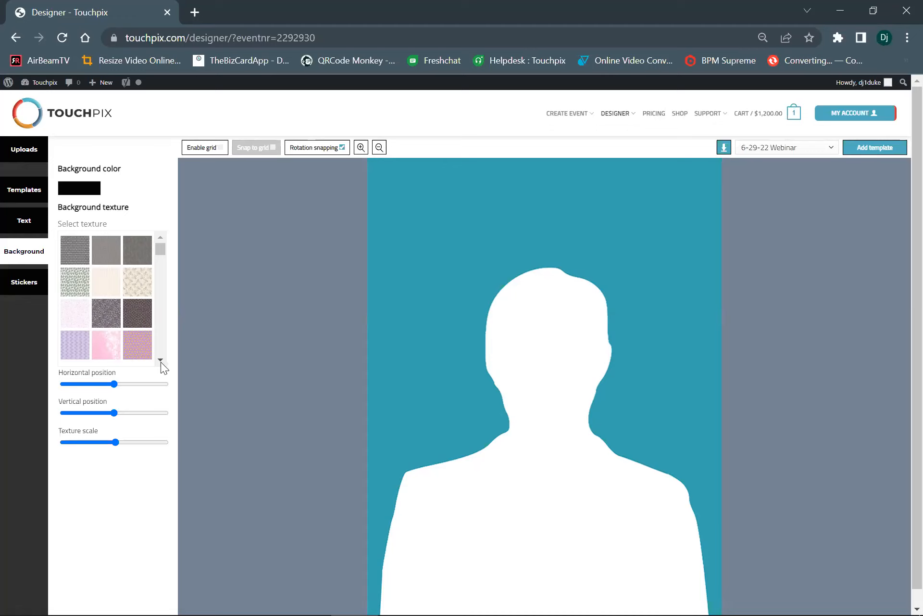
{"action": "left_click", "coordinate": [25, 195]}
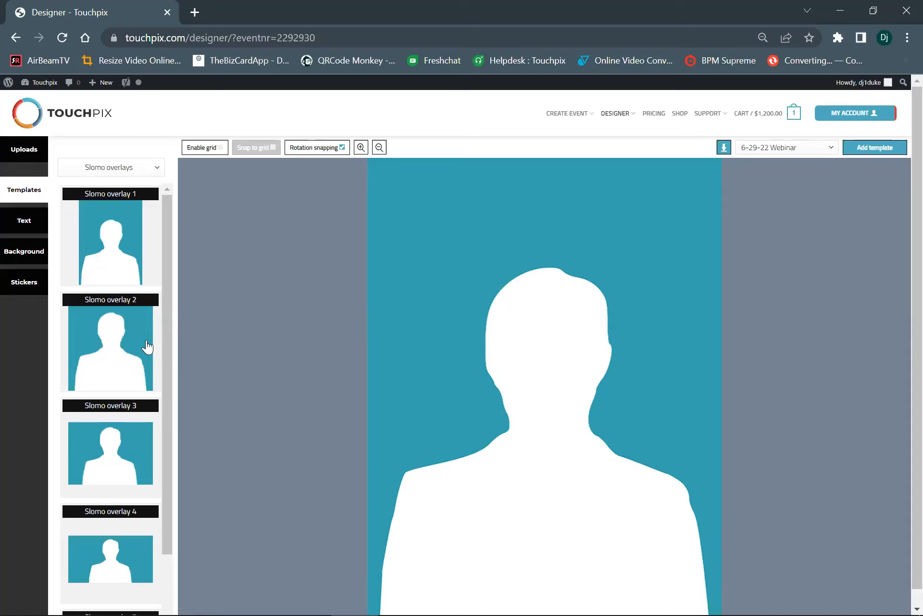
{"action": "scroll", "coordinate": [138, 380], "scroll_direction": "down", "scroll_amount": 2}
{"action": "scroll", "coordinate": [132, 400], "scroll_direction": "down", "scroll_amount": 1}
{"action": "scroll", "coordinate": [128, 422], "scroll_direction": "up", "scroll_amount": 2}
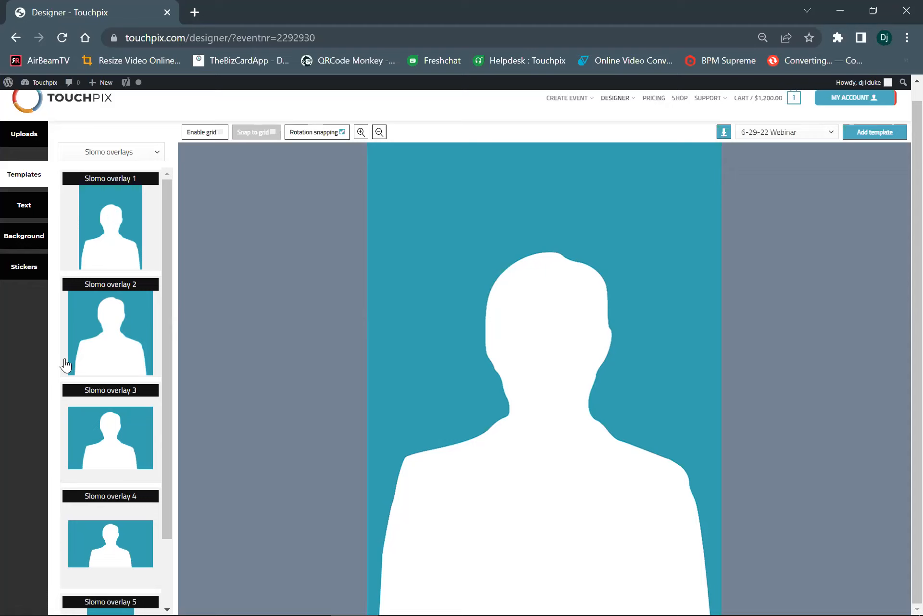
{"action": "scroll", "coordinate": [109, 485], "scroll_direction": "down", "scroll_amount": 1}
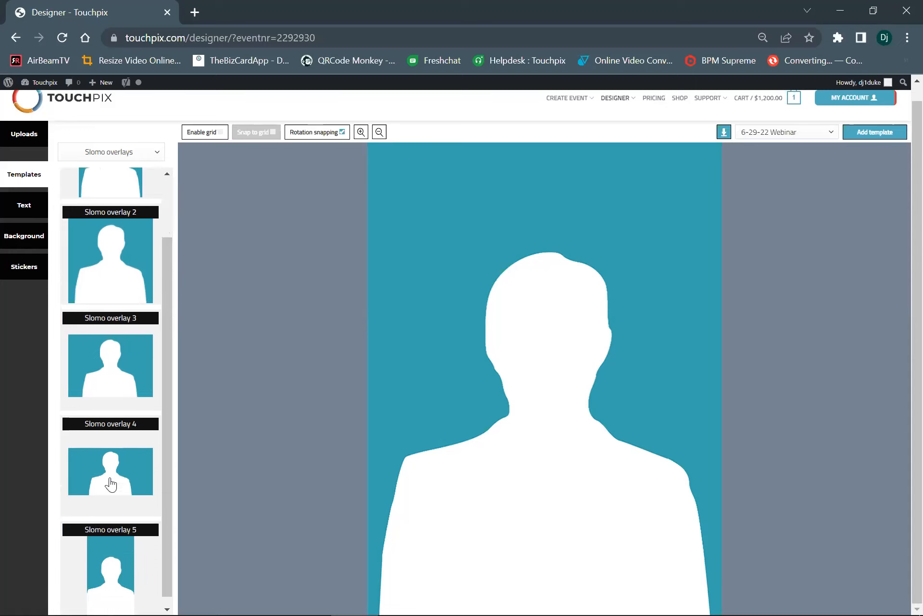
{"action": "scroll", "coordinate": [103, 294], "scroll_direction": "up", "scroll_amount": 1}
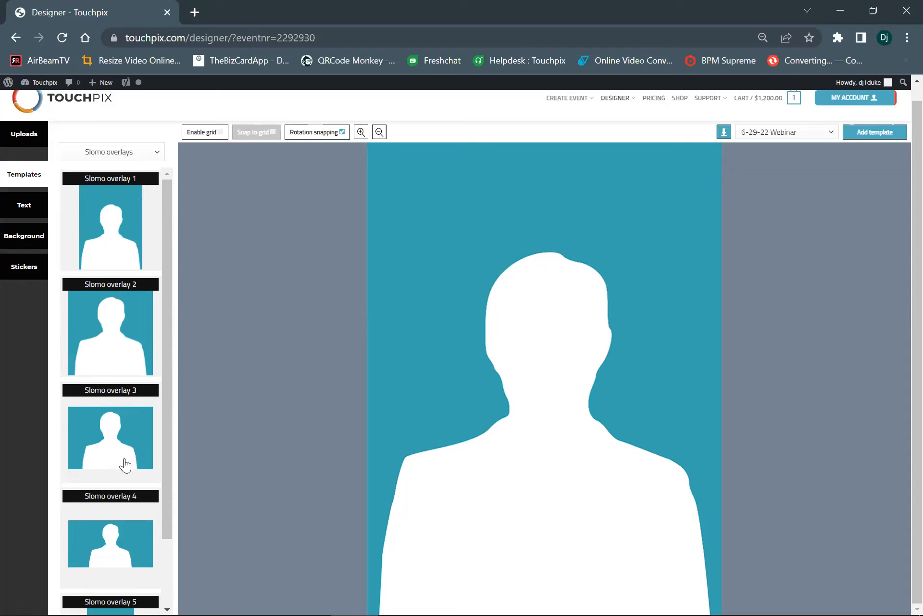
{"action": "scroll", "coordinate": [125, 464], "scroll_direction": "down", "scroll_amount": 2}
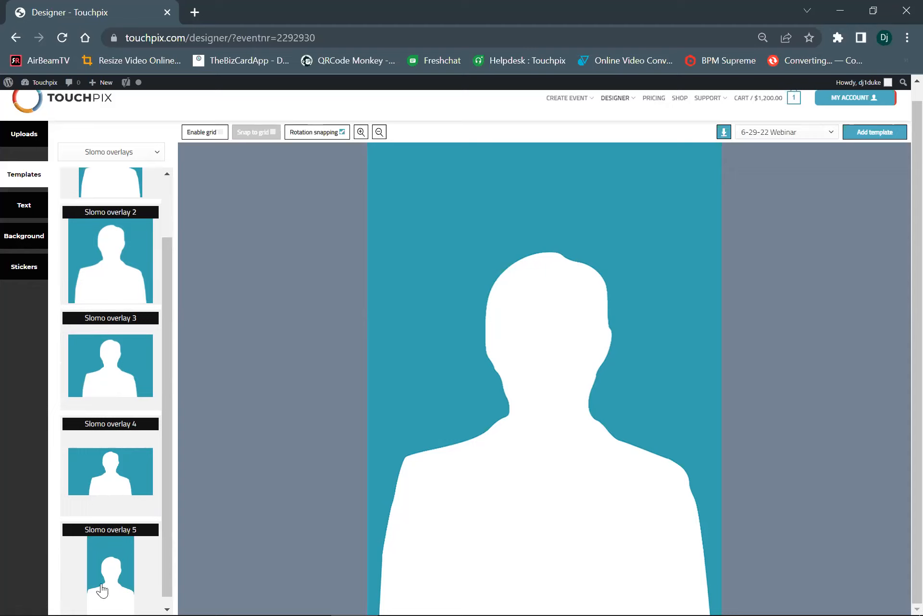
{"action": "scroll", "coordinate": [120, 574], "scroll_direction": "up", "scroll_amount": 3}
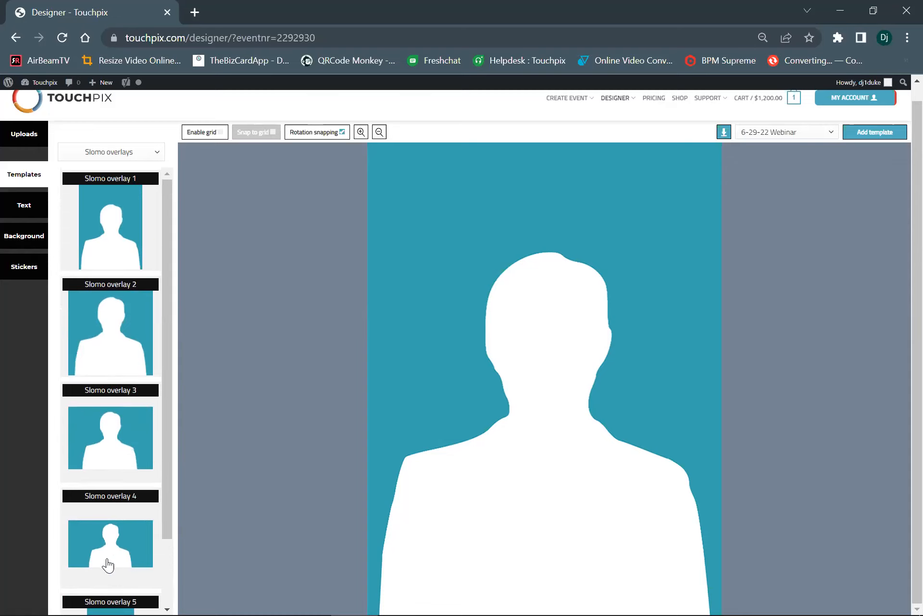
{"action": "scroll", "coordinate": [107, 573], "scroll_direction": "down", "scroll_amount": 2}
{"action": "scroll", "coordinate": [108, 570], "scroll_direction": "up", "scroll_amount": 2}
{"action": "left_click", "coordinate": [126, 430]}
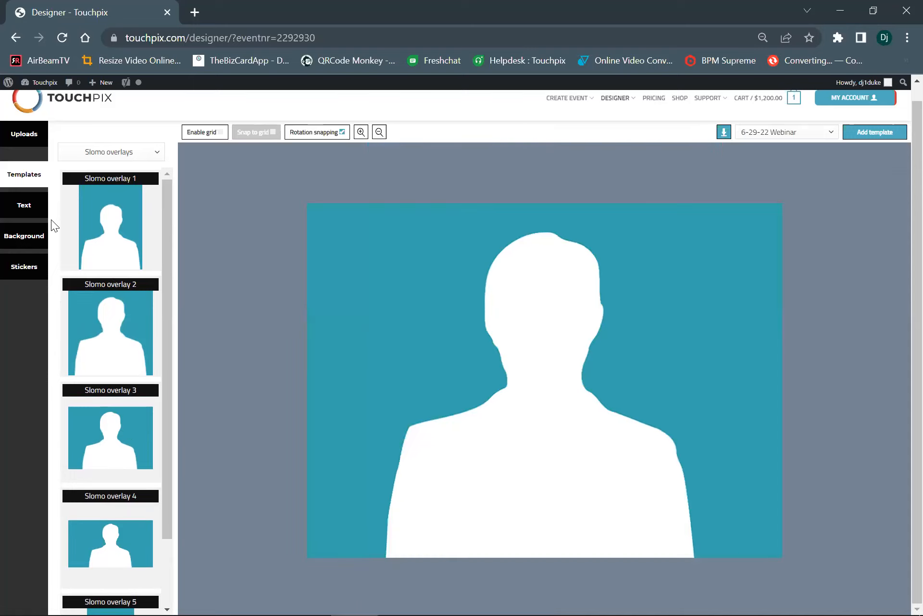
Examine the allowed file type and the recommended video template sizes for custom overlay uploads
{"action": "left_click", "coordinate": [17, 139]}
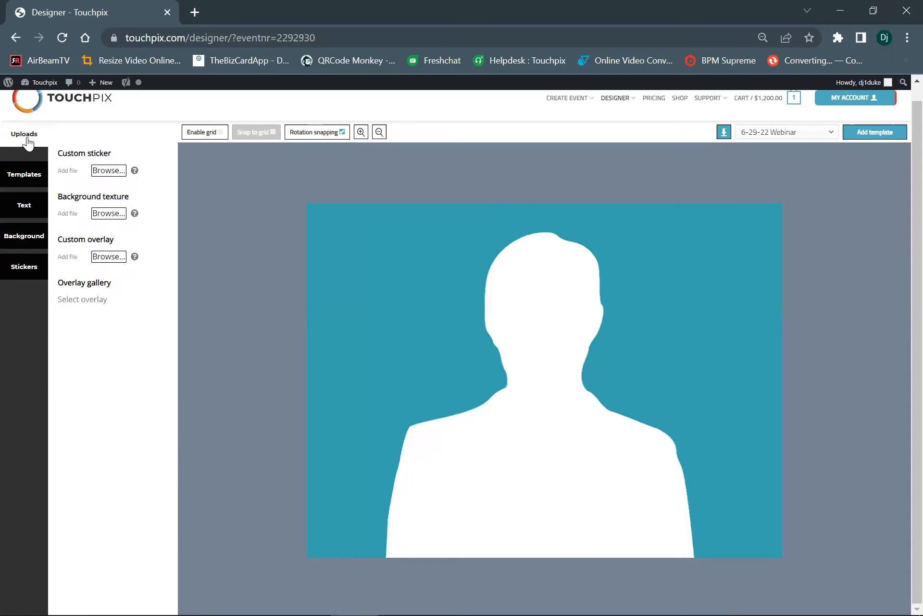
{"action": "mouse_move", "coordinate": [135, 256]}
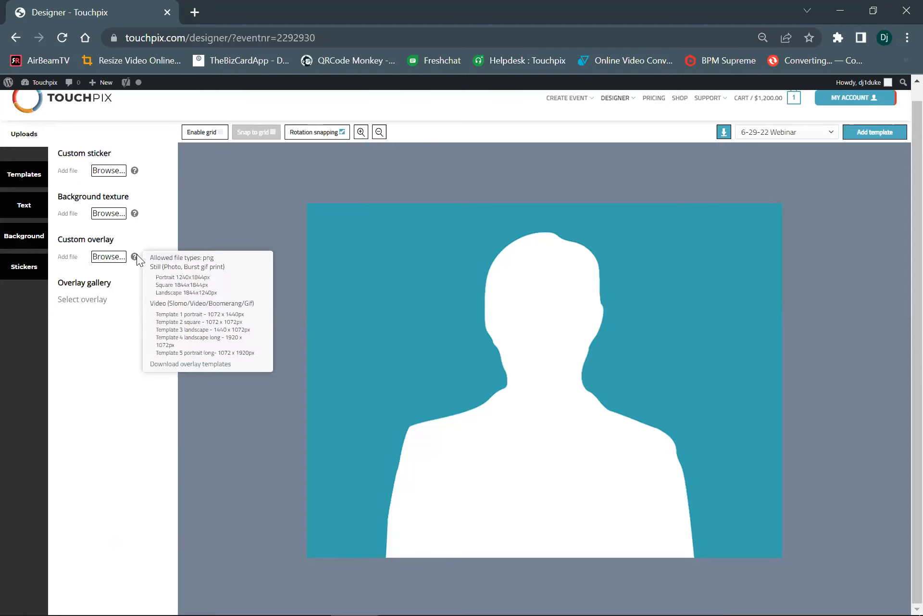
{"action": "left_click_drag", "start_coordinate": [154, 316], "coordinate": [250, 364]}
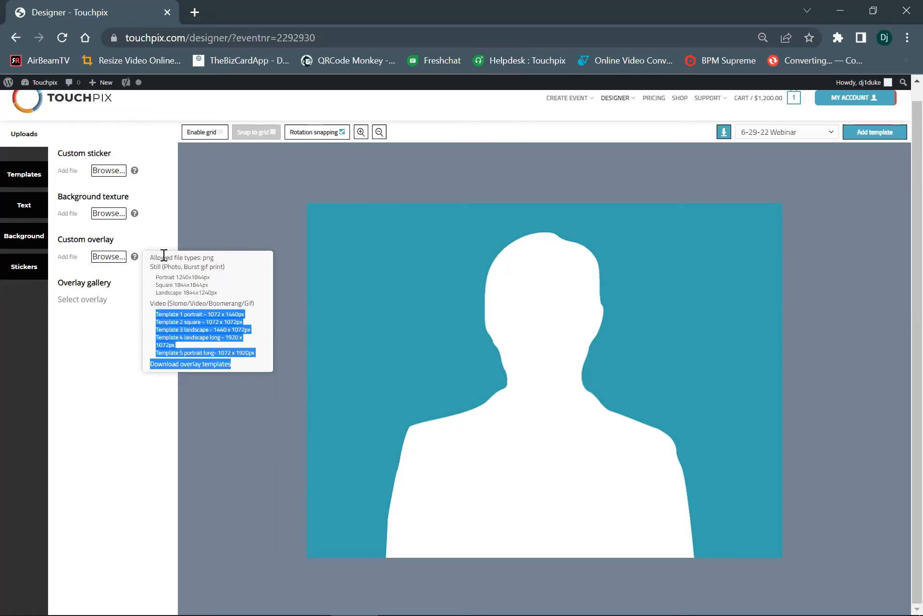
Upload PBX_TP_QUAD_FN99 from the marquee folder as a custom overlay and apply it to the design
{"action": "left_click", "coordinate": [110, 256]}
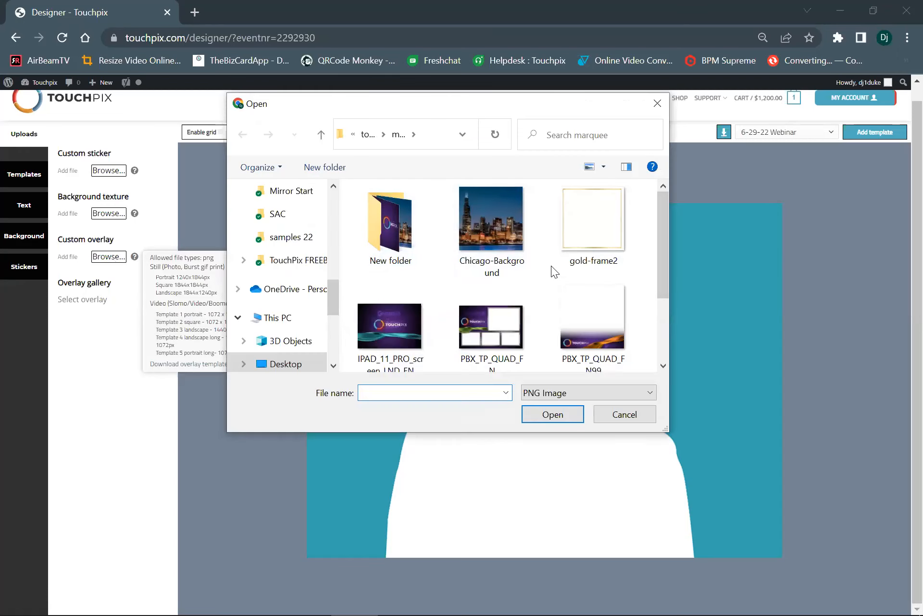
{"action": "scroll", "coordinate": [533, 279], "scroll_direction": "down", "scroll_amount": 3}
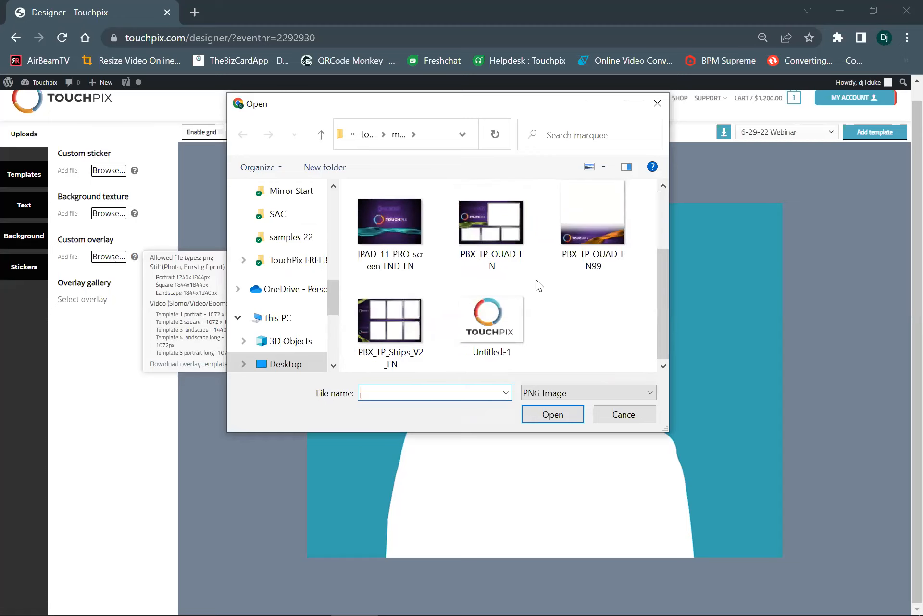
{"action": "scroll", "coordinate": [535, 279], "scroll_direction": "up", "scroll_amount": 3}
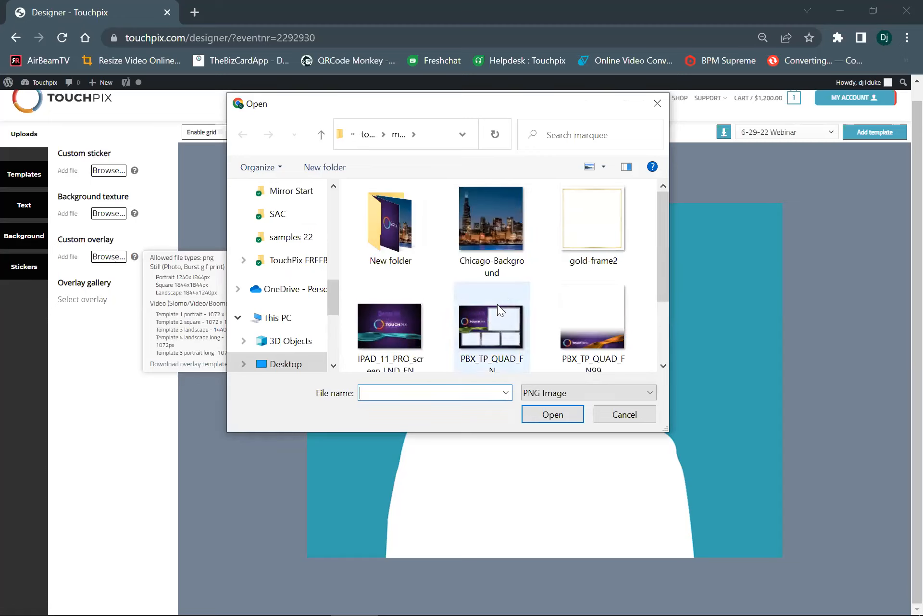
{"action": "left_click", "coordinate": [587, 306]}
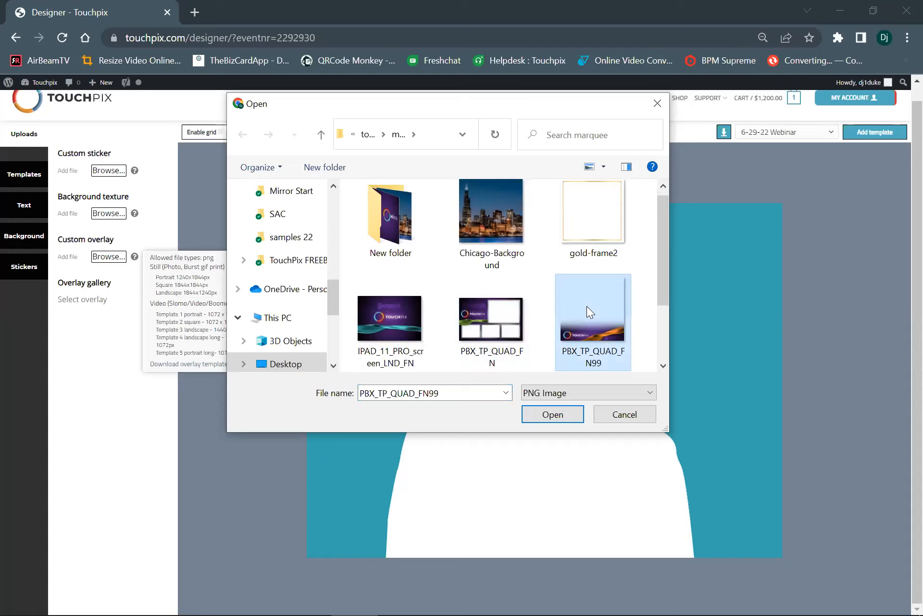
{"action": "left_click", "coordinate": [543, 418]}
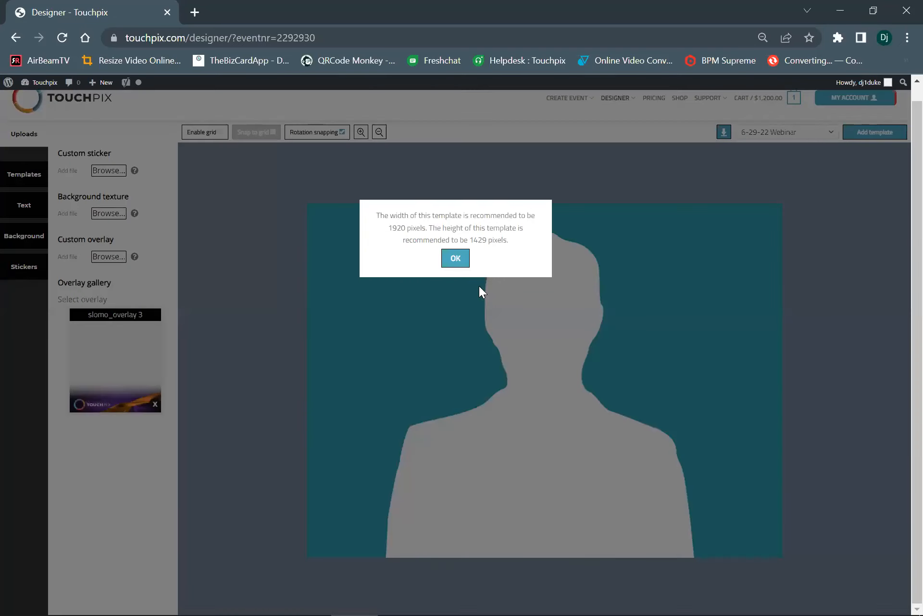
{"action": "left_click", "coordinate": [455, 257]}
{"action": "left_click", "coordinate": [125, 355]}
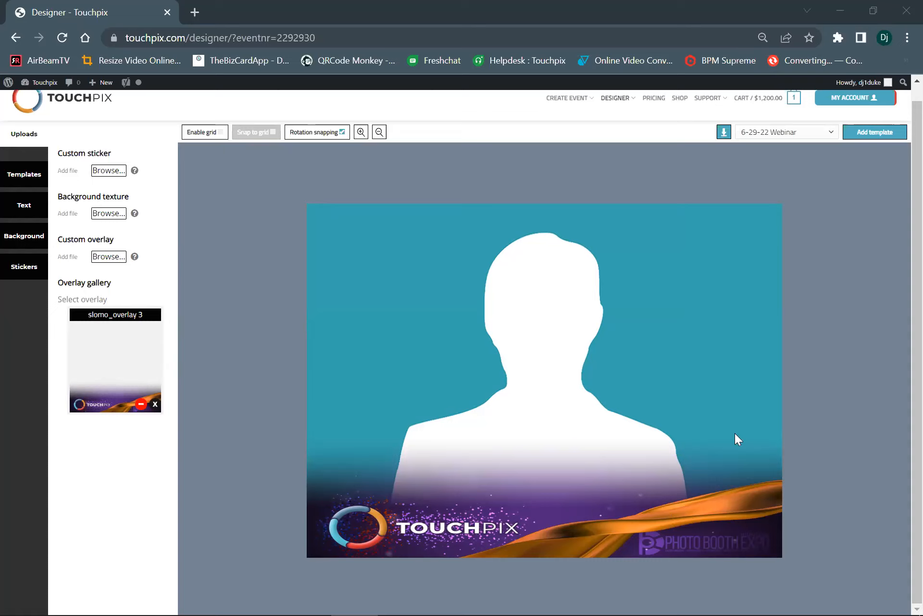
Add the finished overlay template to the event and keep 6-29-22 Webinar as the selected event
{"action": "left_click", "coordinate": [871, 138]}
{"action": "left_click", "coordinate": [756, 139]}
{"action": "scroll", "coordinate": [688, 263], "scroll_direction": "down", "scroll_amount": 8}
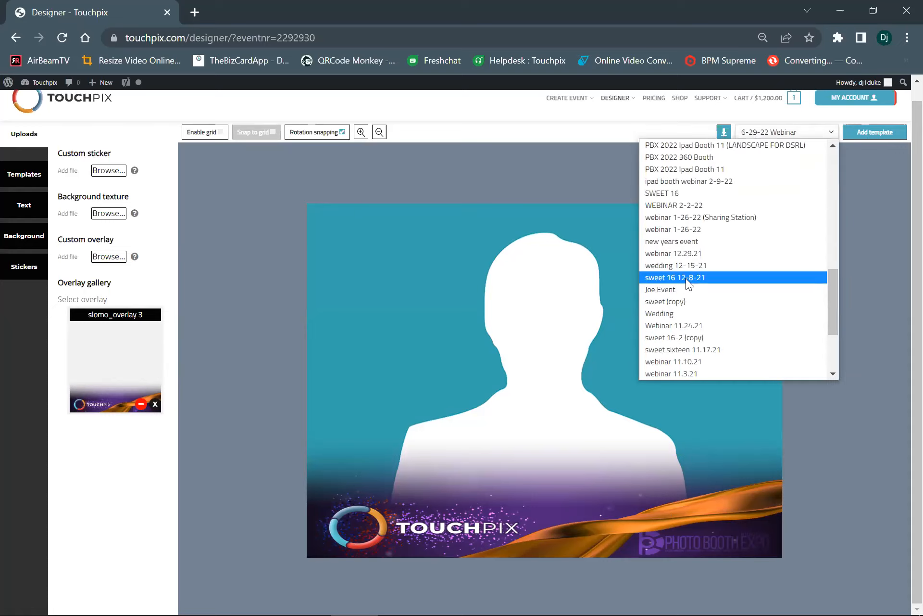
{"action": "scroll", "coordinate": [682, 240], "scroll_direction": "up", "scroll_amount": 10}
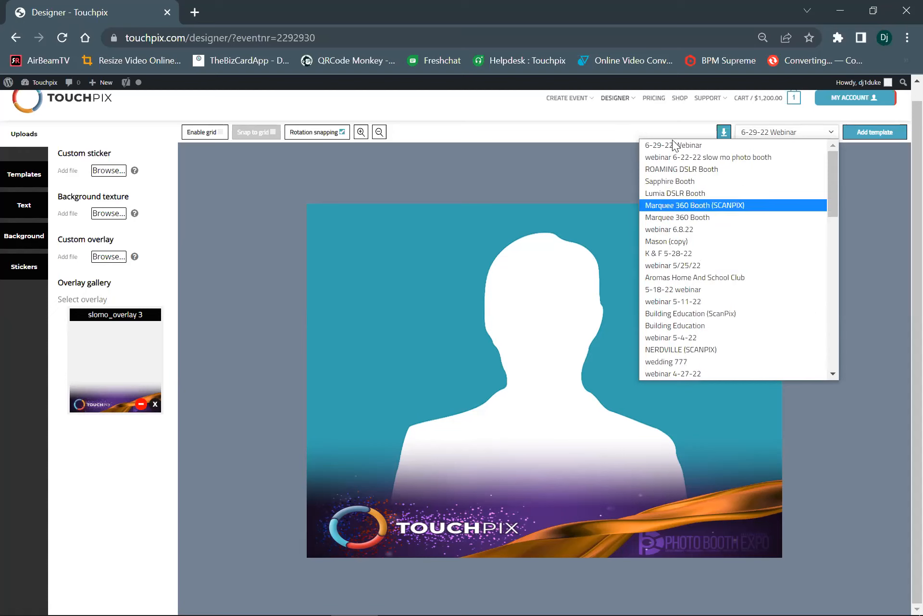
{"action": "left_click", "coordinate": [672, 145]}
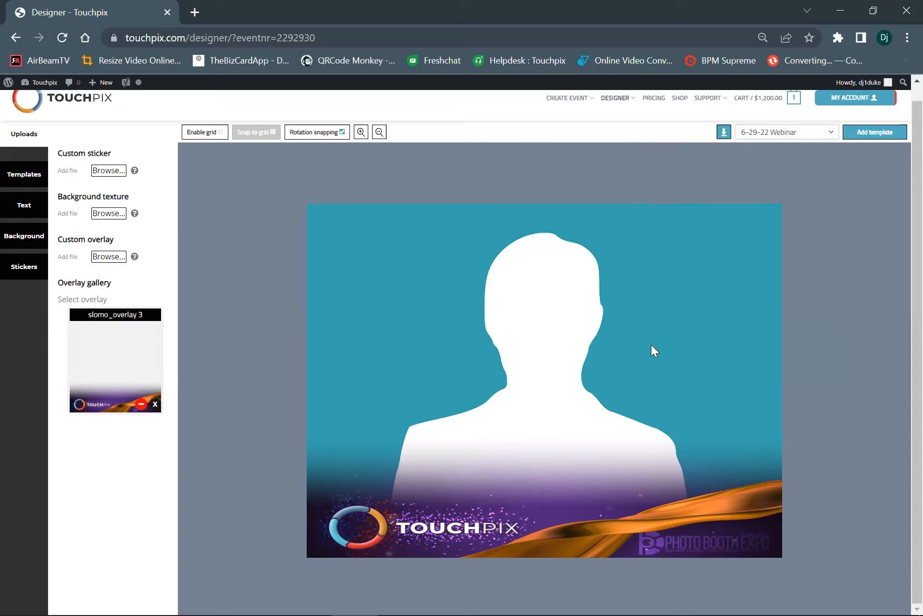
Open the account's events overview
{"action": "mouse_move", "coordinate": [567, 99]}
{"action": "mouse_move", "coordinate": [836, 107]}
{"action": "left_click", "coordinate": [816, 144]}
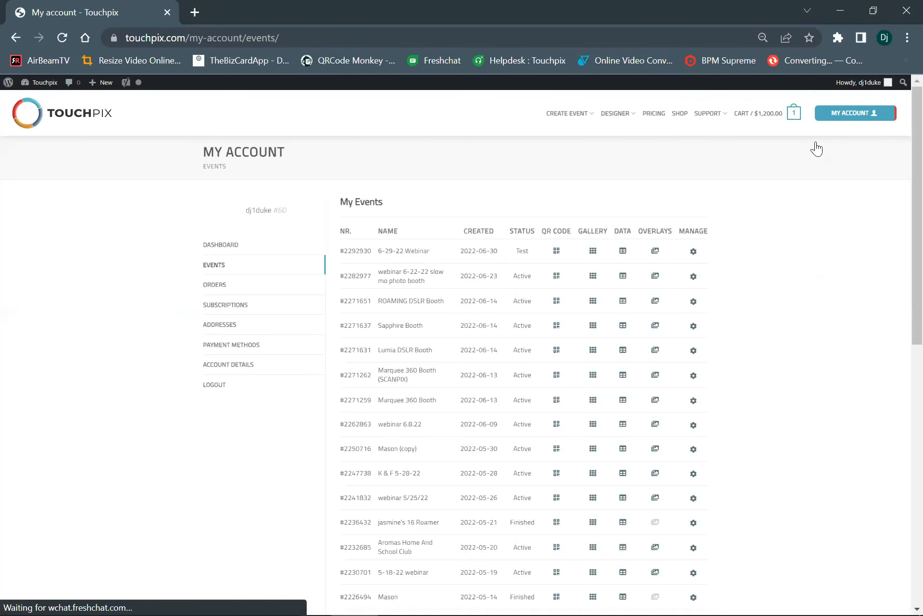
Open the new beta designer and log in through Touchpix.com
{"action": "mouse_move", "coordinate": [617, 118]}
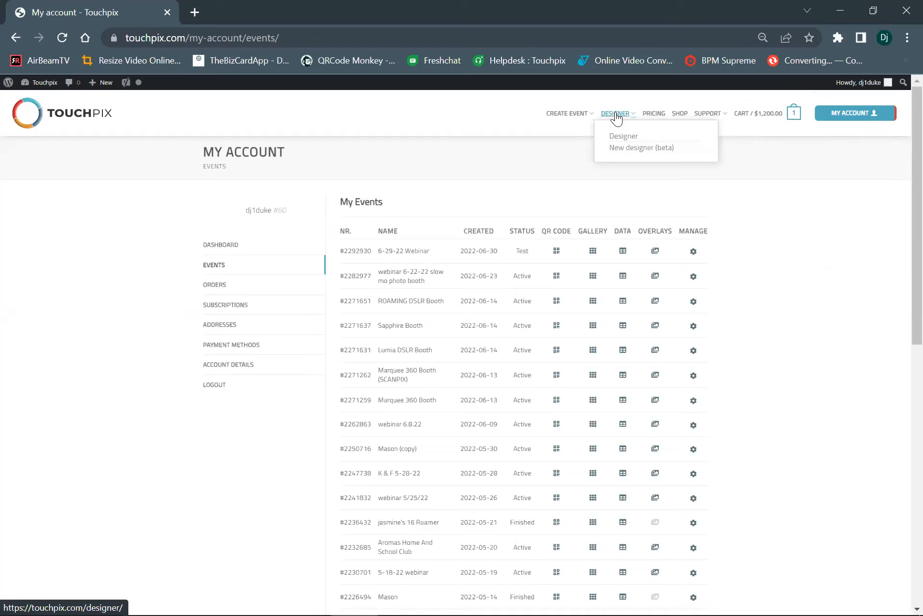
{"action": "left_click", "coordinate": [628, 150]}
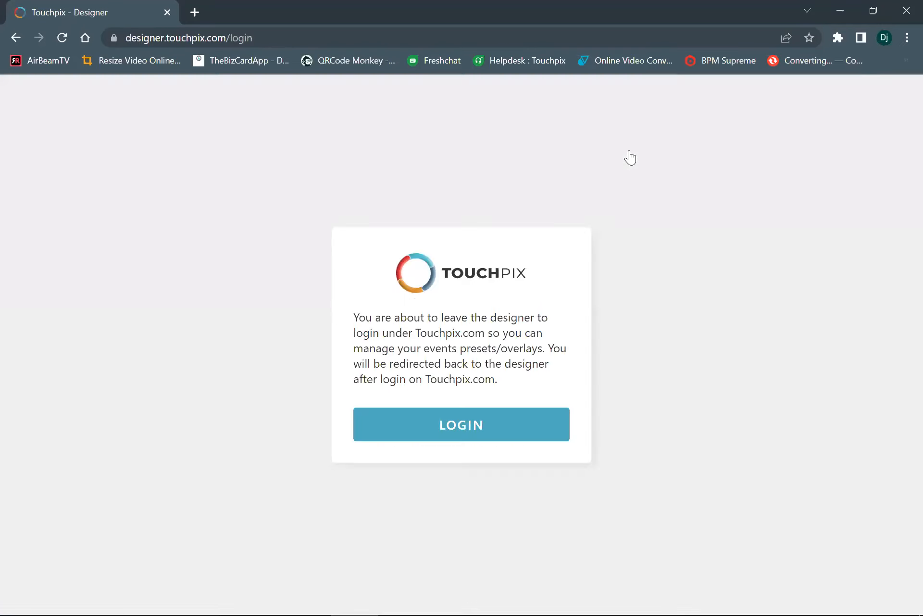
{"action": "left_click", "coordinate": [481, 426]}
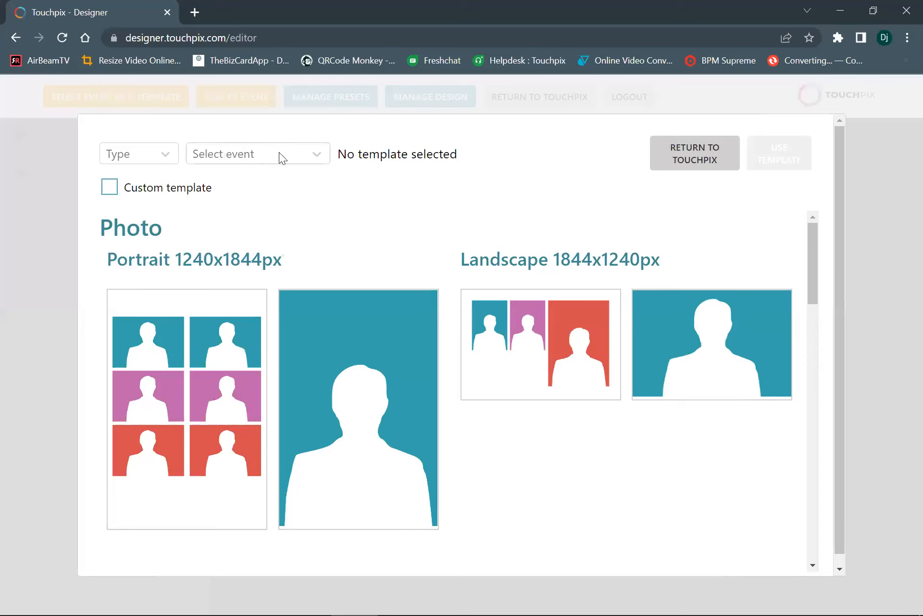
Set the template type to Video and select the 6-29-22 Webinar event in the new designer
{"action": "left_click", "coordinate": [125, 160]}
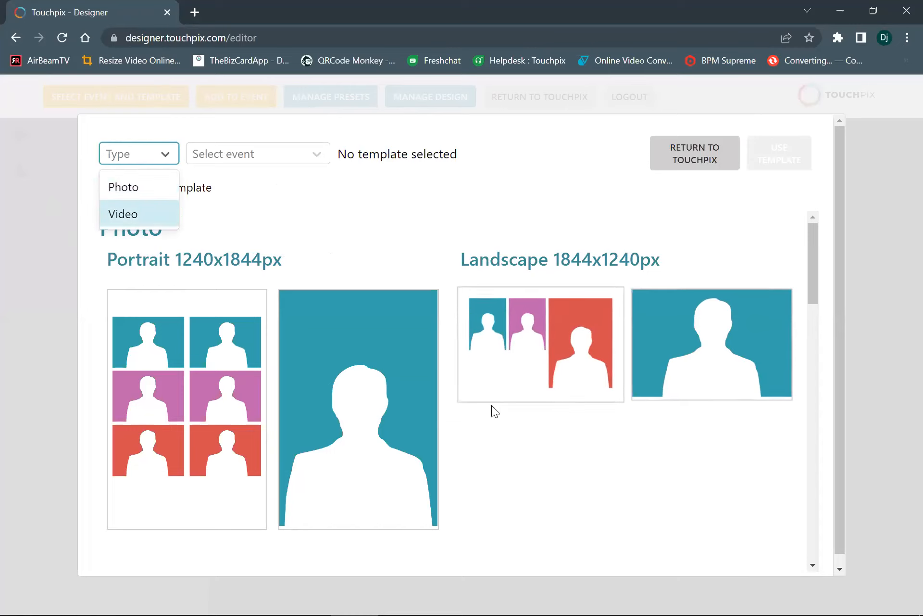
{"action": "left_click", "coordinate": [152, 222]}
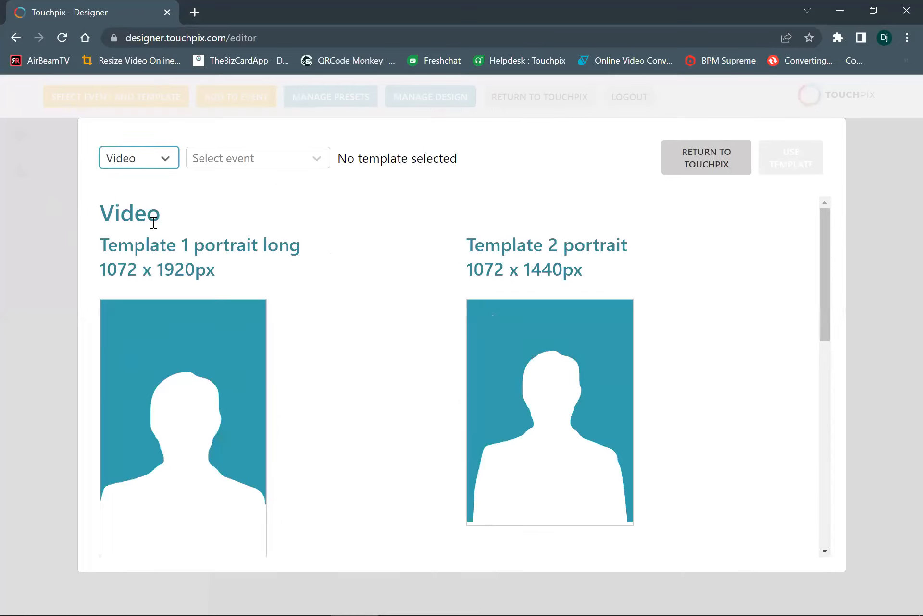
{"action": "left_click", "coordinate": [241, 159]}
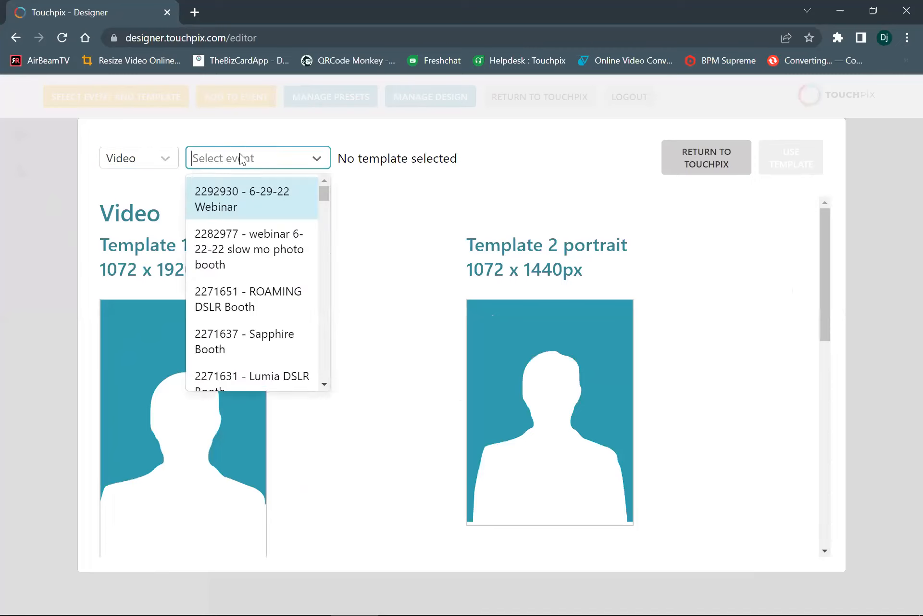
{"action": "left_click", "coordinate": [258, 194]}
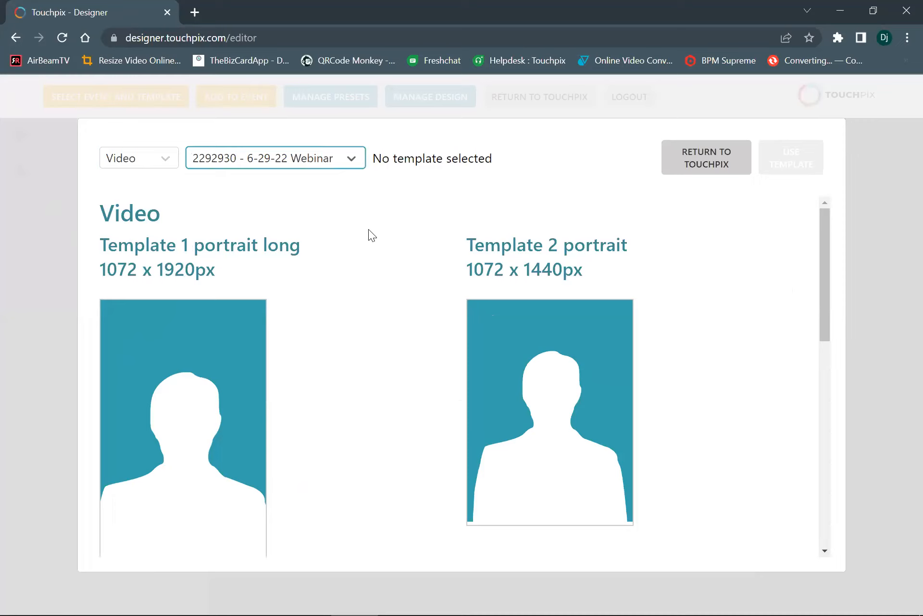
Choose the Template 4 landscape layout of 1440 x 1072px and load it into the editor
{"action": "scroll", "coordinate": [261, 279], "scroll_direction": "down", "scroll_amount": 6}
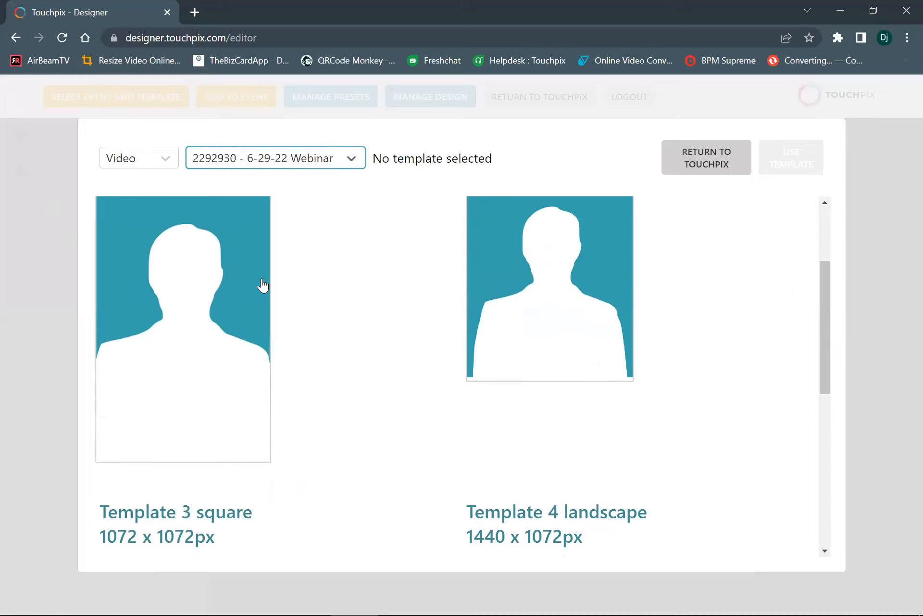
{"action": "scroll", "coordinate": [263, 286], "scroll_direction": "down", "scroll_amount": 5}
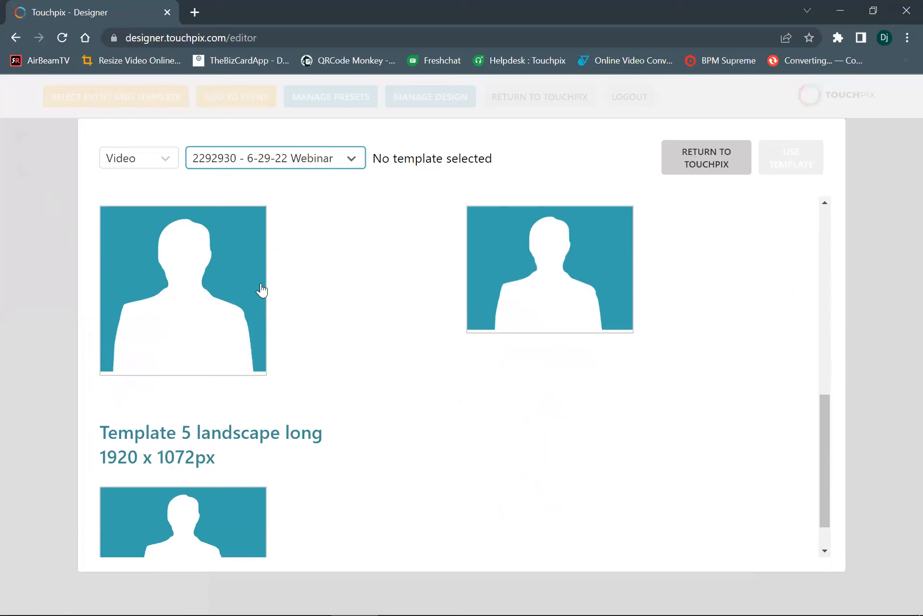
{"action": "scroll", "coordinate": [277, 290], "scroll_direction": "up", "scroll_amount": 2}
{"action": "scroll", "coordinate": [278, 294], "scroll_direction": "up", "scroll_amount": 1}
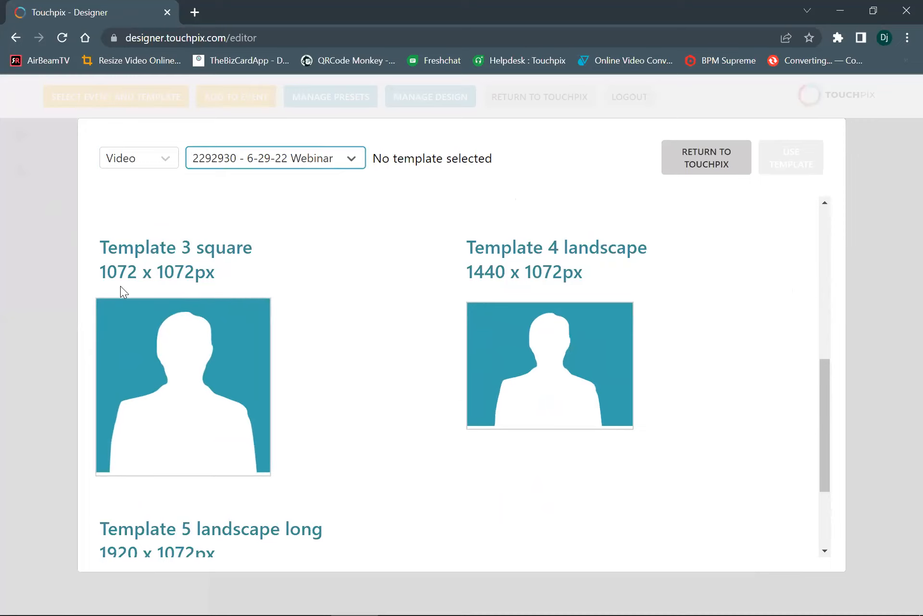
{"action": "left_click", "coordinate": [480, 369]}
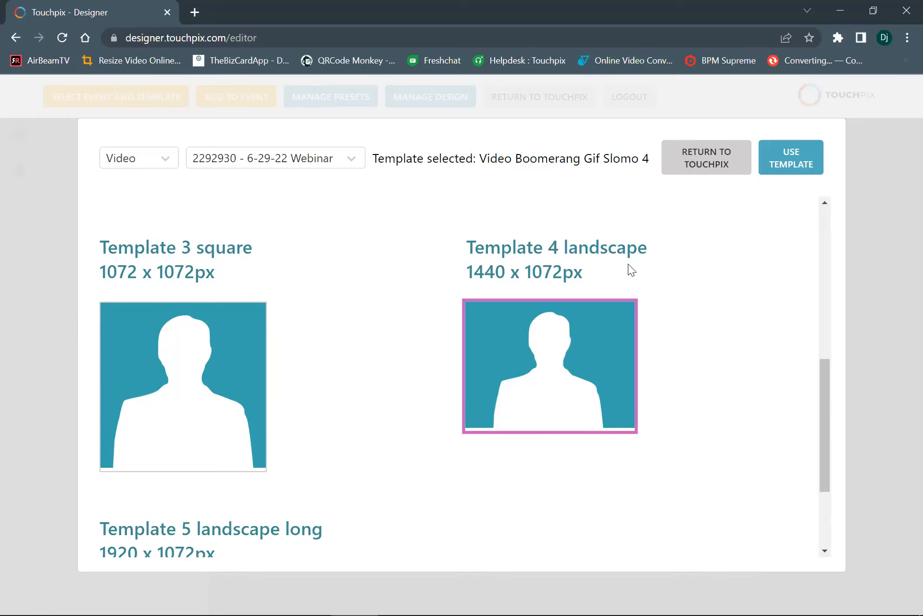
{"action": "left_click", "coordinate": [794, 164]}
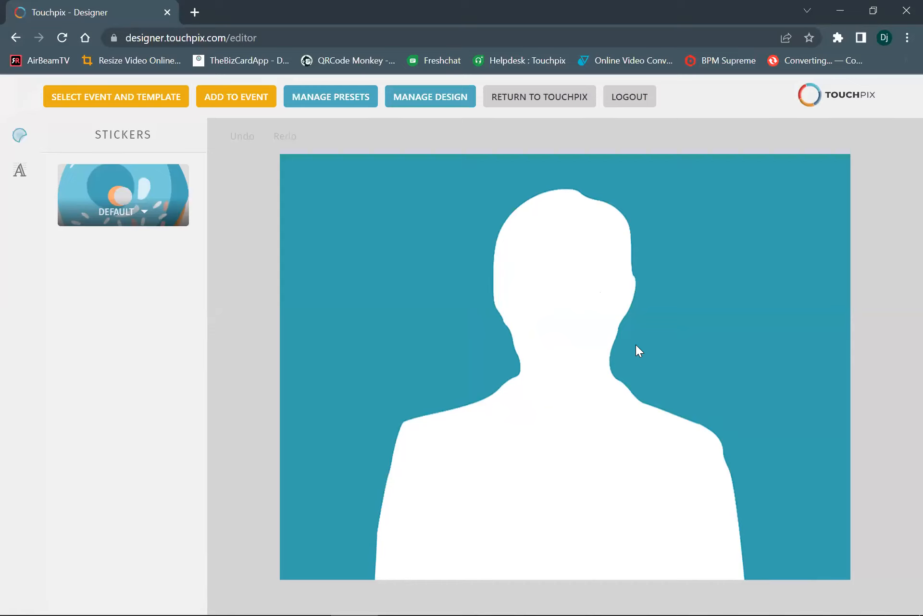
Open the design library and look through the available overlay designs
{"action": "mouse_move", "coordinate": [405, 89]}
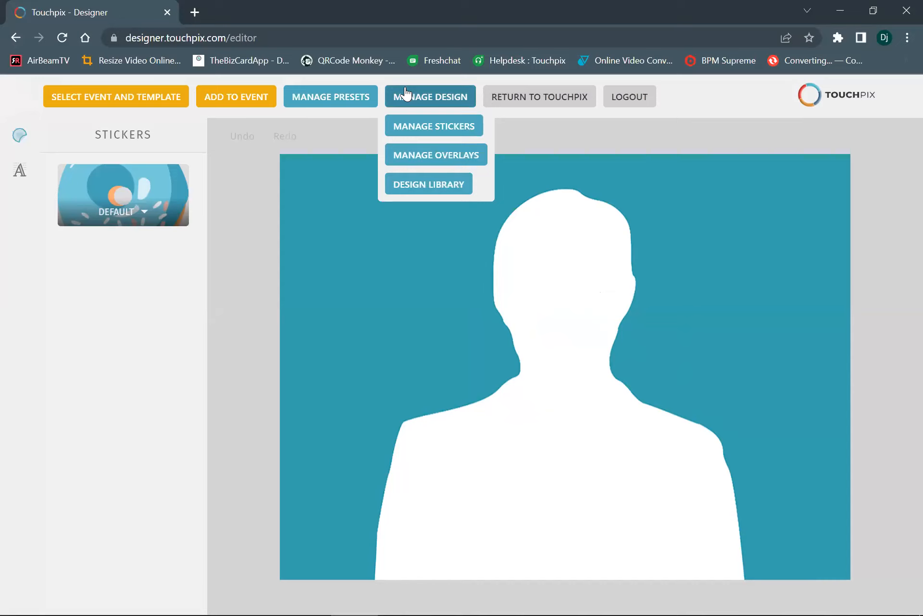
{"action": "left_click", "coordinate": [408, 188]}
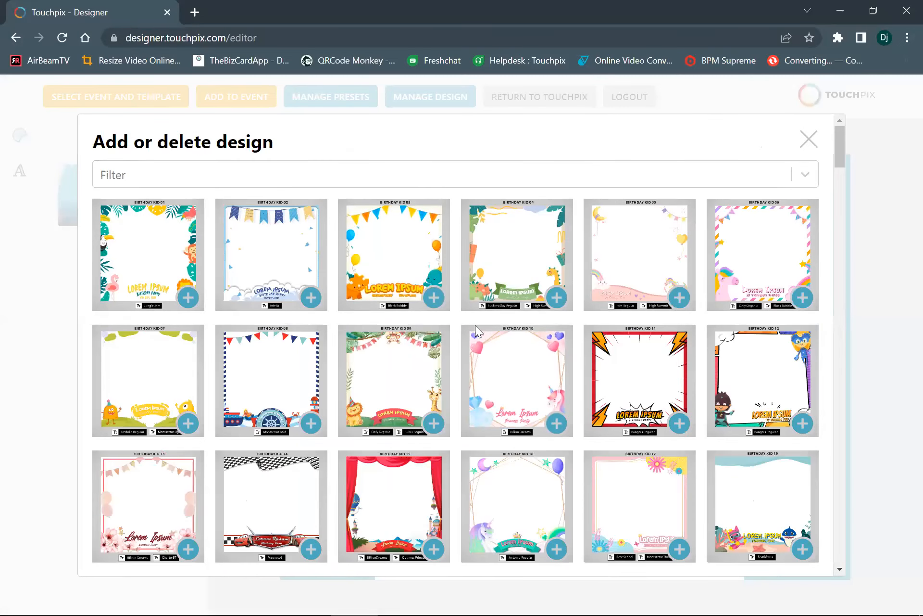
{"action": "scroll", "coordinate": [425, 432], "scroll_direction": "down", "scroll_amount": 2}
{"action": "scroll", "coordinate": [426, 433], "scroll_direction": "down", "scroll_amount": 6}
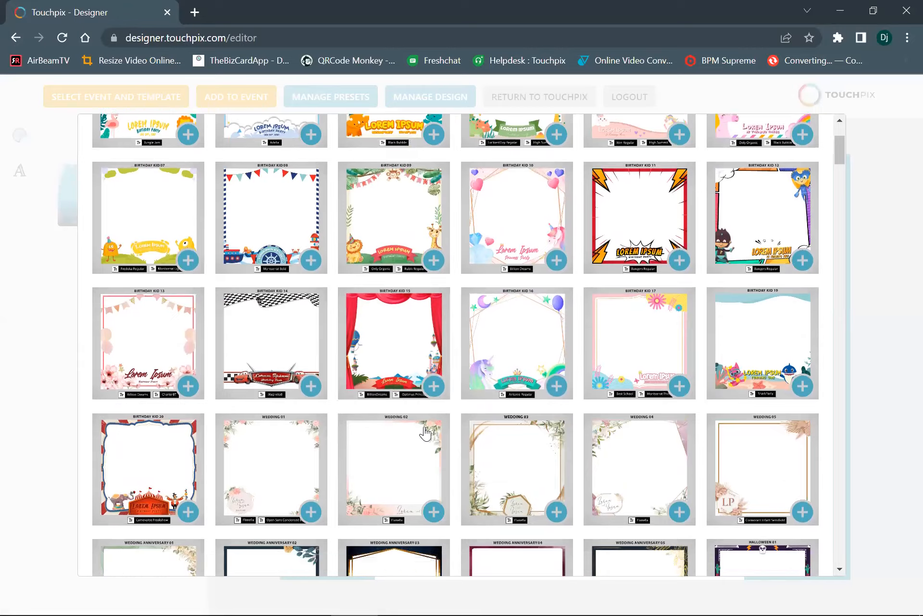
{"action": "scroll", "coordinate": [430, 426], "scroll_direction": "down", "scroll_amount": 6}
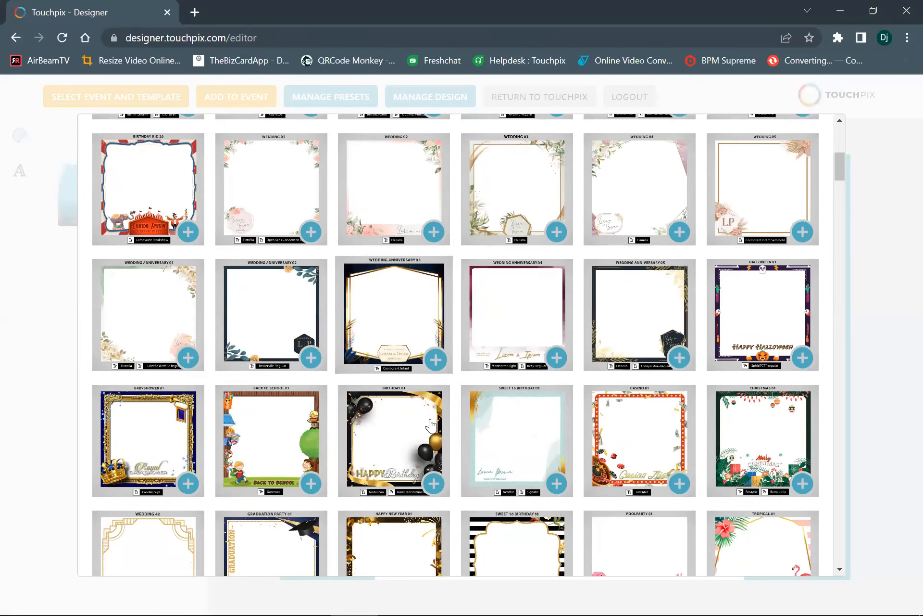
{"action": "scroll", "coordinate": [431, 426], "scroll_direction": "down", "scroll_amount": 8}
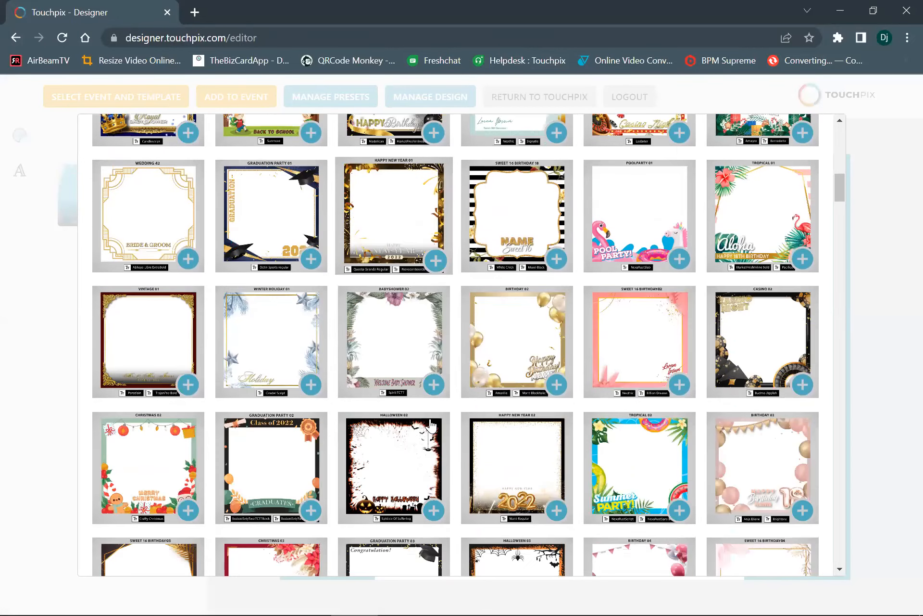
{"action": "scroll", "coordinate": [431, 423], "scroll_direction": "down", "scroll_amount": 5}
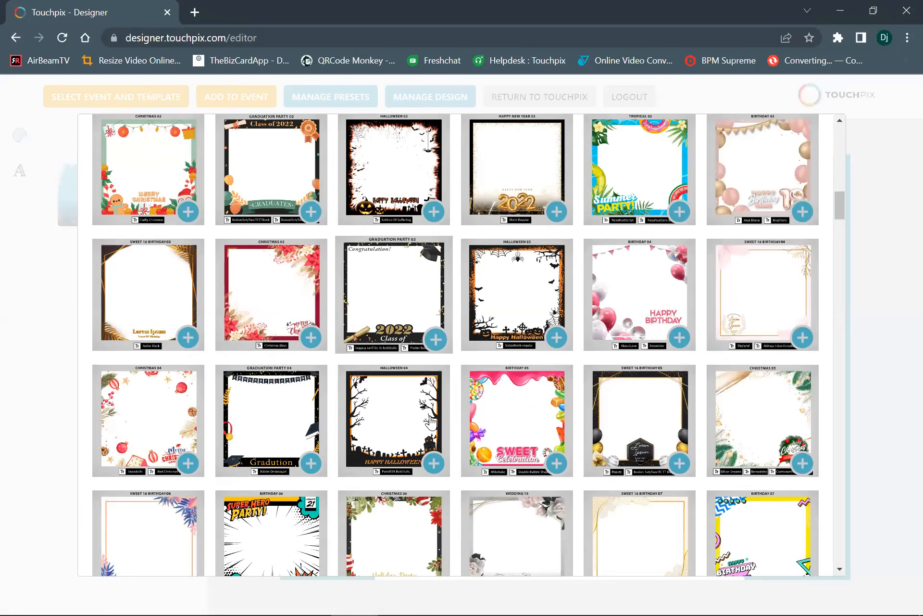
{"action": "scroll", "coordinate": [432, 422], "scroll_direction": "down", "scroll_amount": 10}
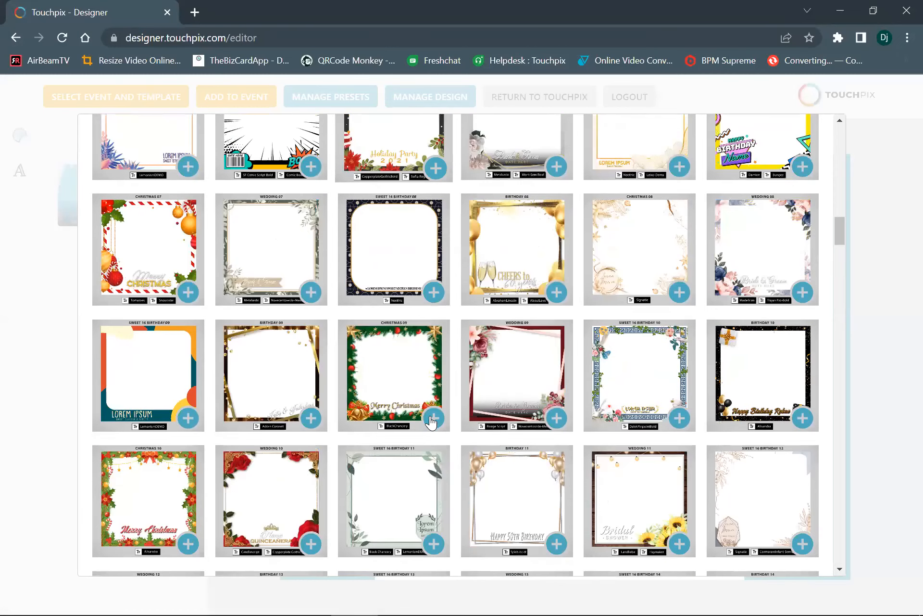
{"action": "scroll", "coordinate": [430, 415], "scroll_direction": "down", "scroll_amount": 3}
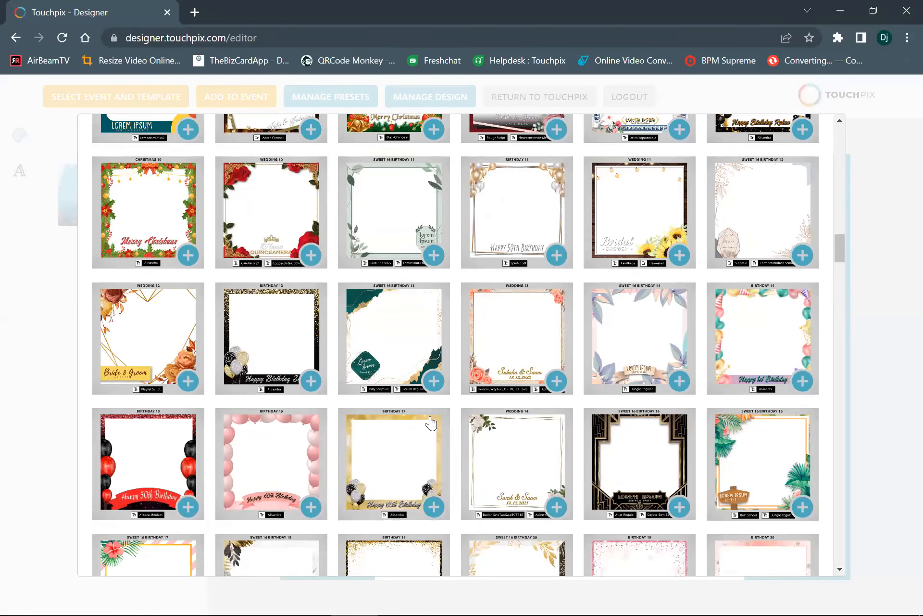
{"action": "scroll", "coordinate": [431, 422], "scroll_direction": "down", "scroll_amount": 2}
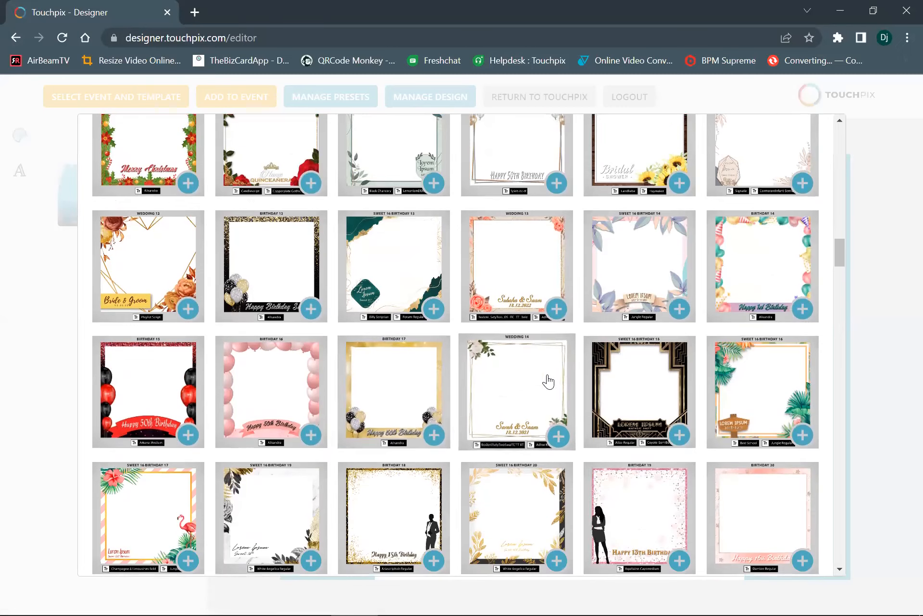
{"action": "scroll", "coordinate": [511, 402], "scroll_direction": "up", "scroll_amount": 20}
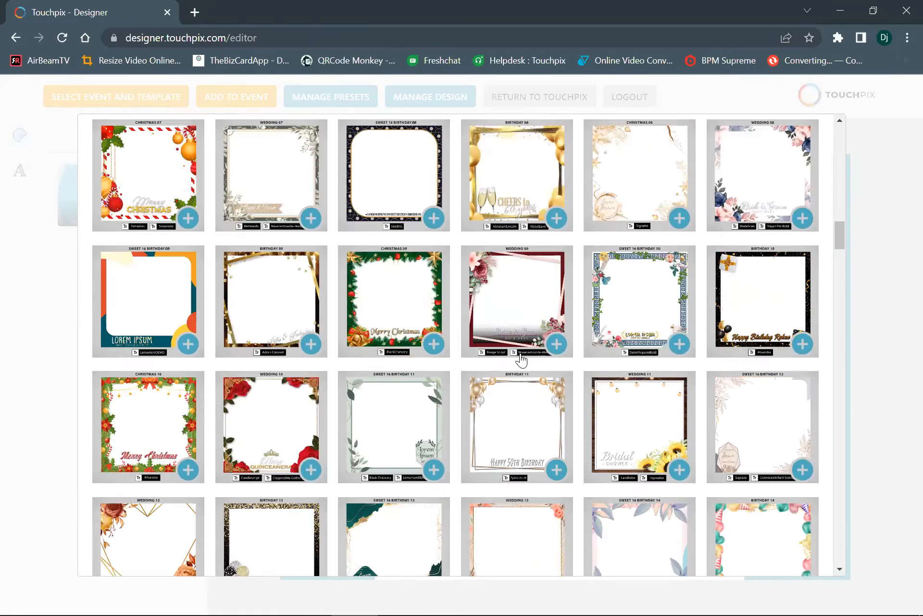
{"action": "scroll", "coordinate": [522, 360], "scroll_direction": "up", "scroll_amount": 6}
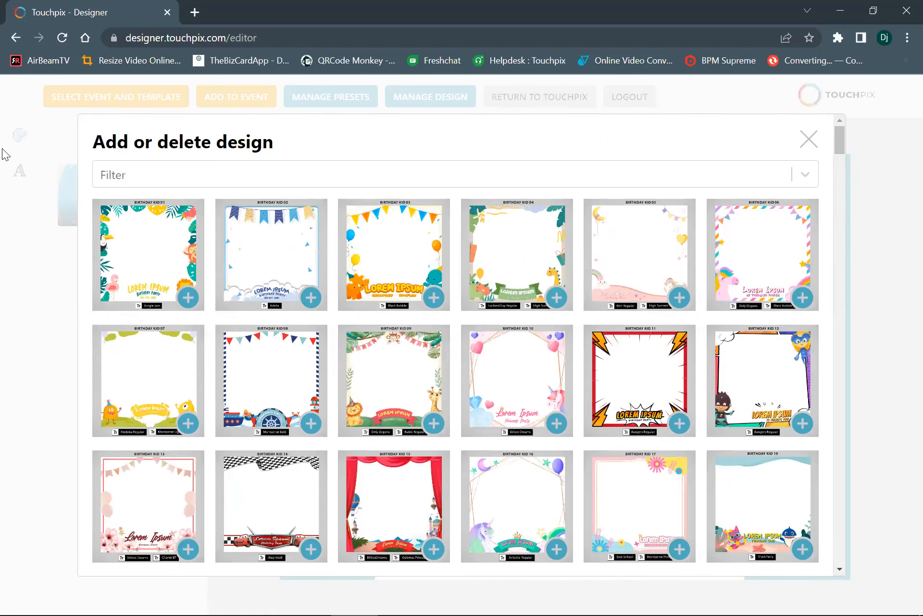
Review the event categories available for filtering the designs, then close the library without applying a filter
{"action": "left_click", "coordinate": [113, 177]}
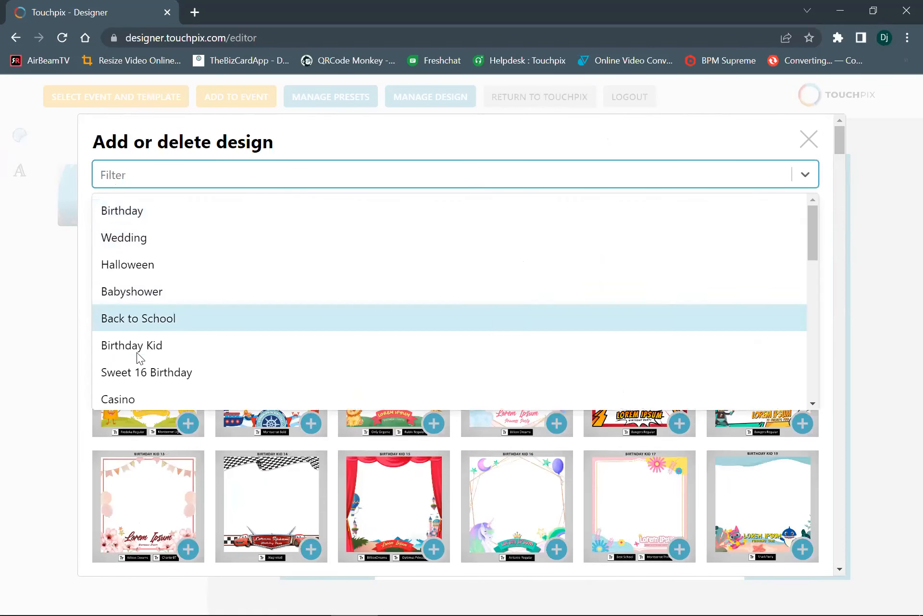
{"action": "scroll", "coordinate": [129, 299], "scroll_direction": "down", "scroll_amount": 3}
{"action": "scroll", "coordinate": [231, 338], "scroll_direction": "down", "scroll_amount": 5}
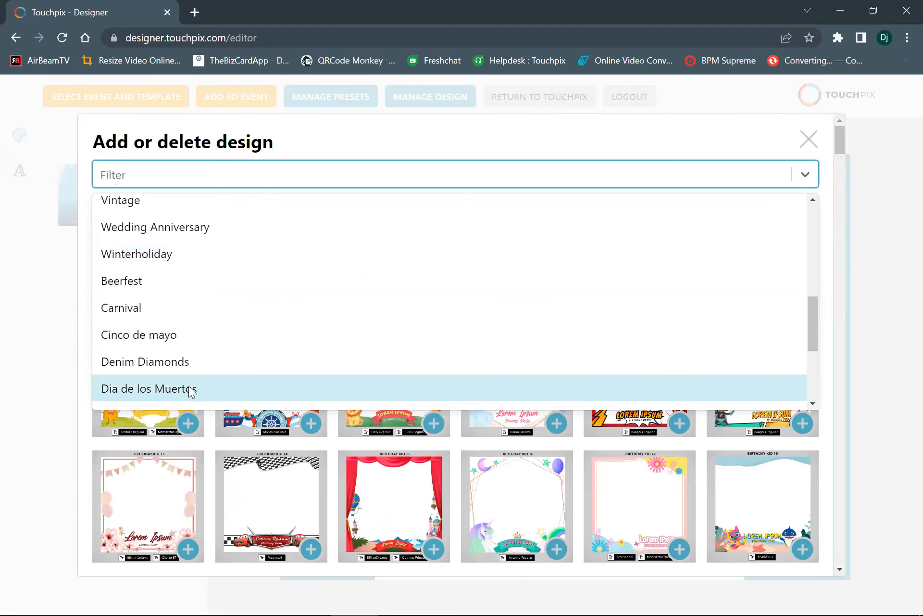
{"action": "scroll", "coordinate": [193, 379], "scroll_direction": "down", "scroll_amount": 3}
{"action": "scroll", "coordinate": [193, 377], "scroll_direction": "down", "scroll_amount": 1}
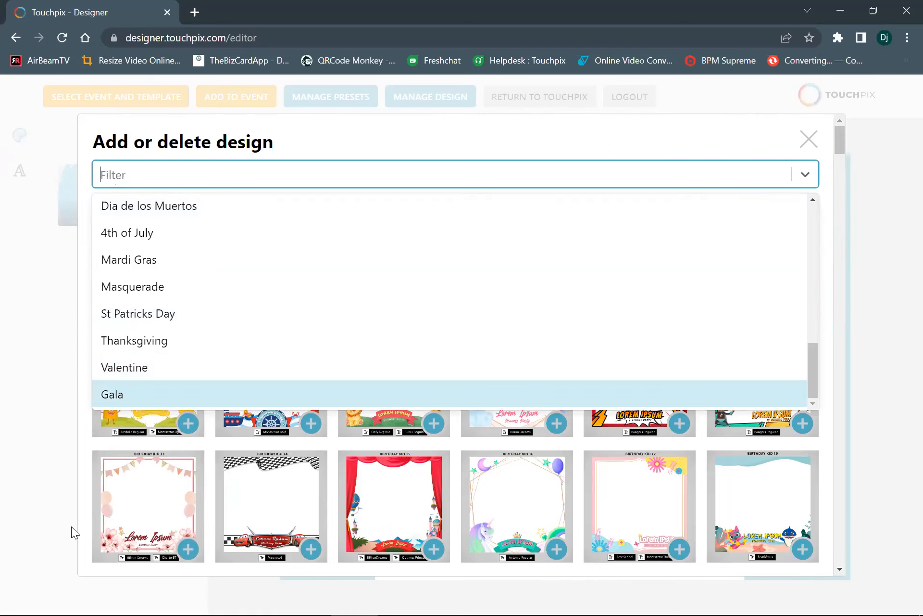
{"action": "left_click", "coordinate": [48, 511]}
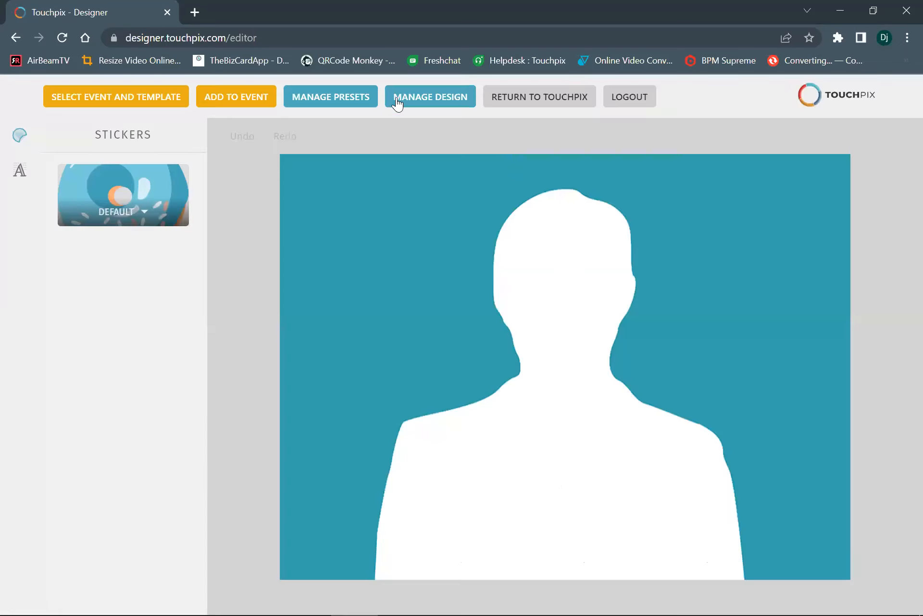
Reopen the design library and apply the Wedding 14 floral frame to the template
{"action": "left_click", "coordinate": [397, 103]}
{"action": "left_click", "coordinate": [416, 182]}
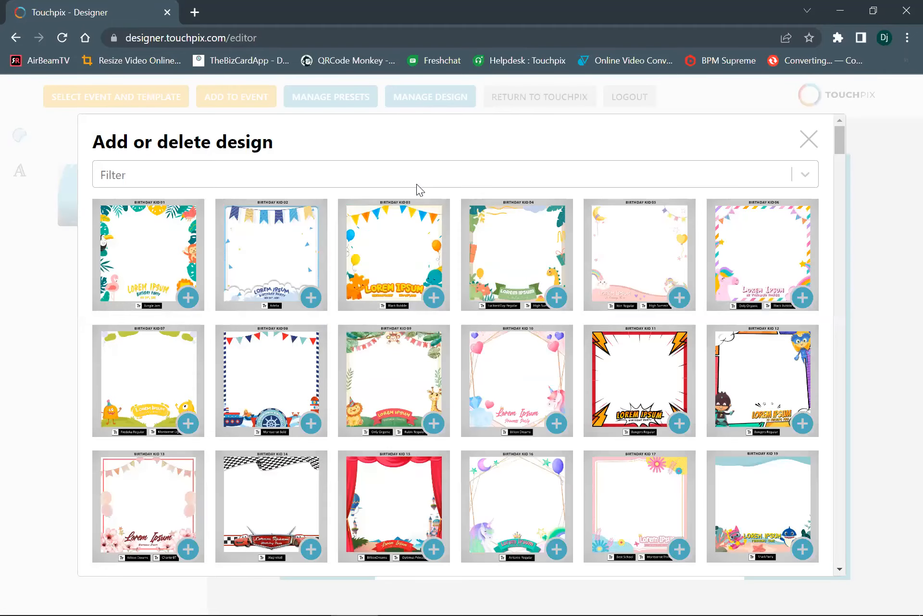
{"action": "scroll", "coordinate": [469, 433], "scroll_direction": "down", "scroll_amount": 15}
{"action": "scroll", "coordinate": [476, 421], "scroll_direction": "down", "scroll_amount": 9}
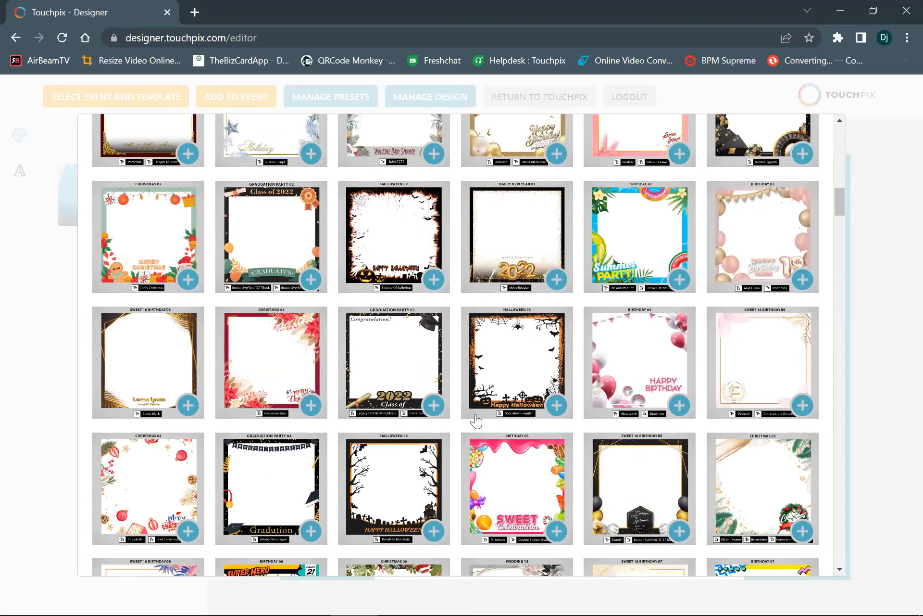
{"action": "scroll", "coordinate": [476, 422], "scroll_direction": "down", "scroll_amount": 7}
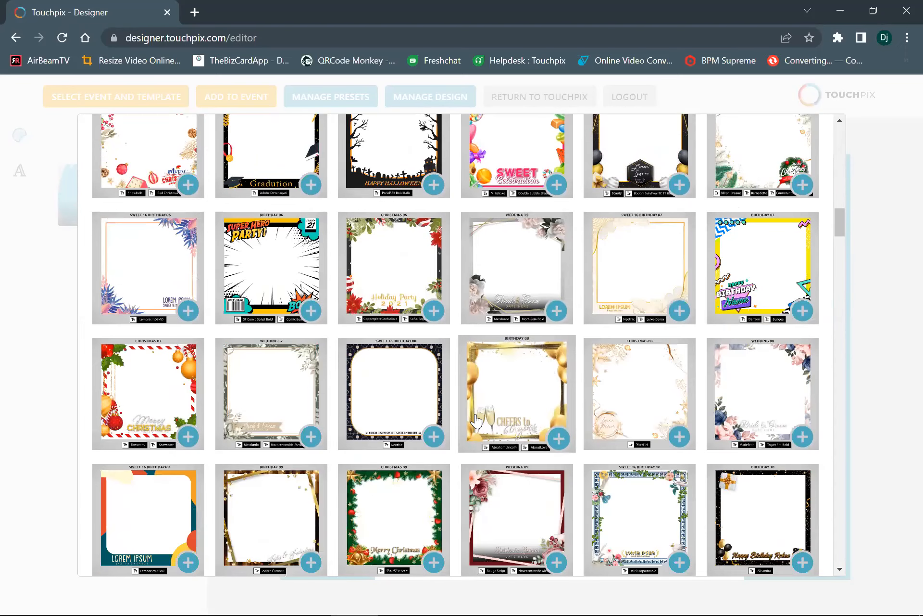
{"action": "scroll", "coordinate": [476, 421], "scroll_direction": "down", "scroll_amount": 6}
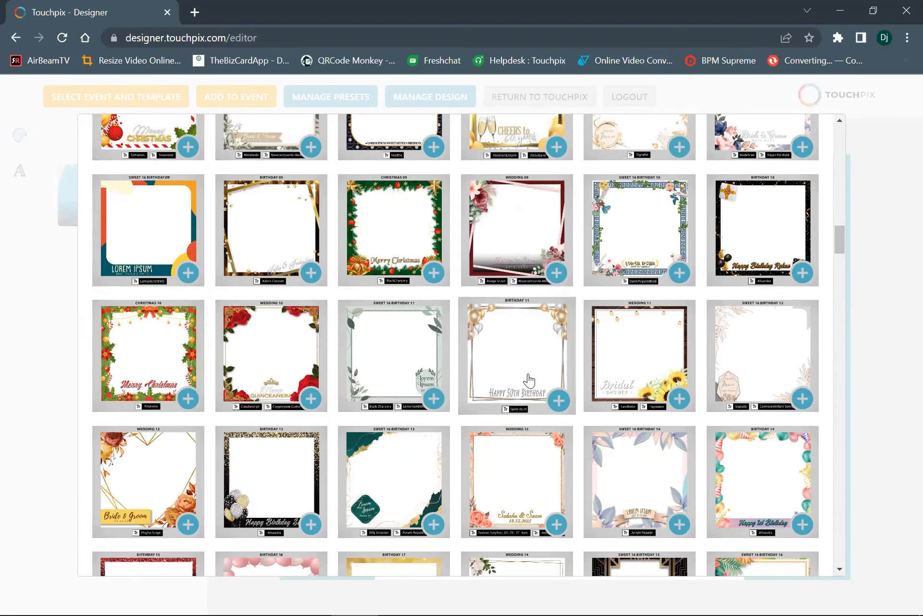
{"action": "scroll", "coordinate": [530, 380], "scroll_direction": "down", "scroll_amount": 6}
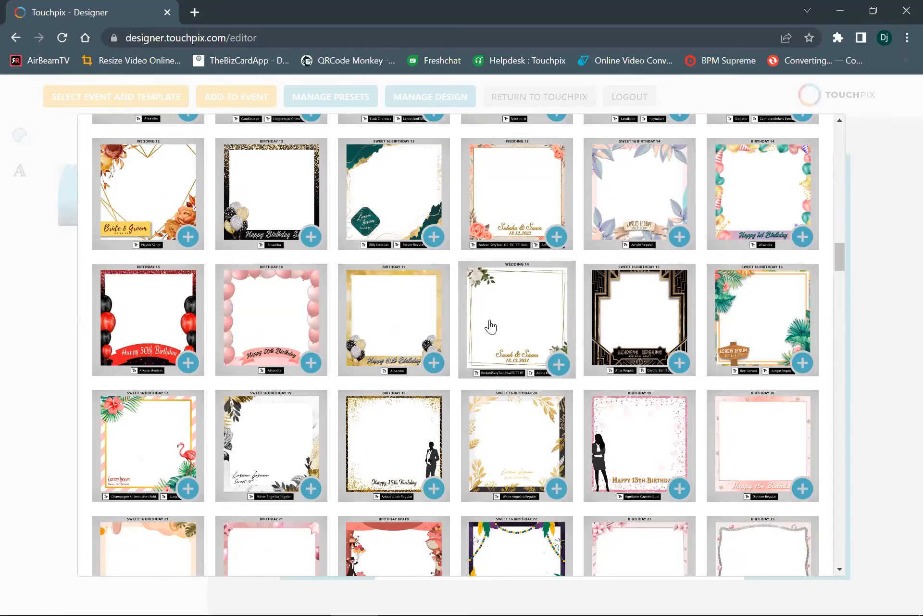
{"action": "left_click", "coordinate": [507, 330]}
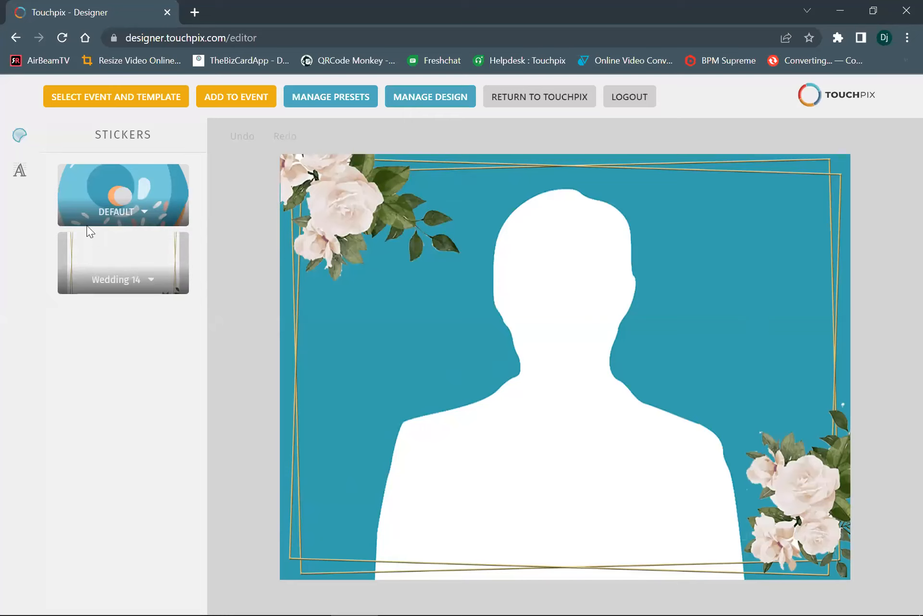
Add a new text box, move it to the left side of the overlay and set its line spacing to 0.5
{"action": "left_click", "coordinate": [20, 173]}
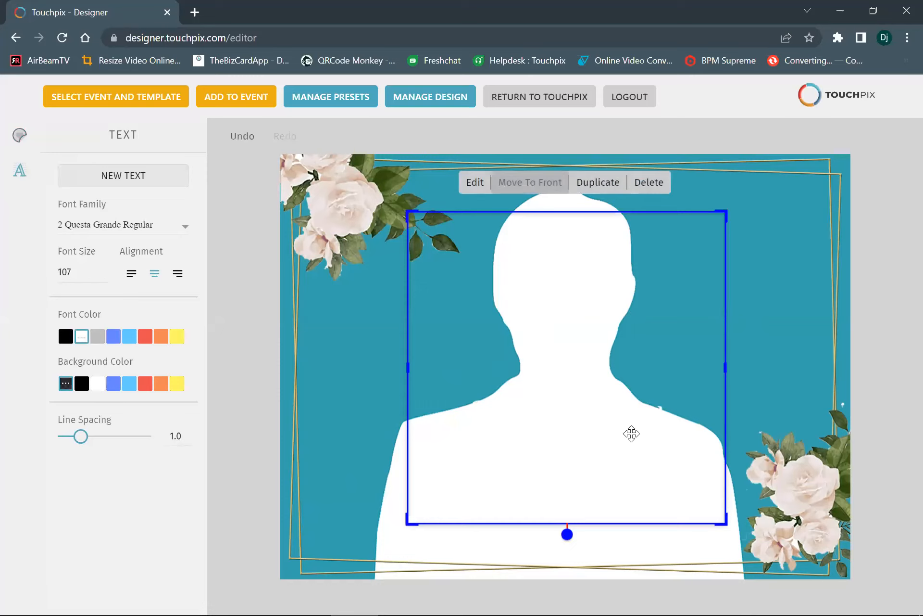
{"action": "left_click_drag", "start_coordinate": [634, 430], "coordinate": [437, 432]}
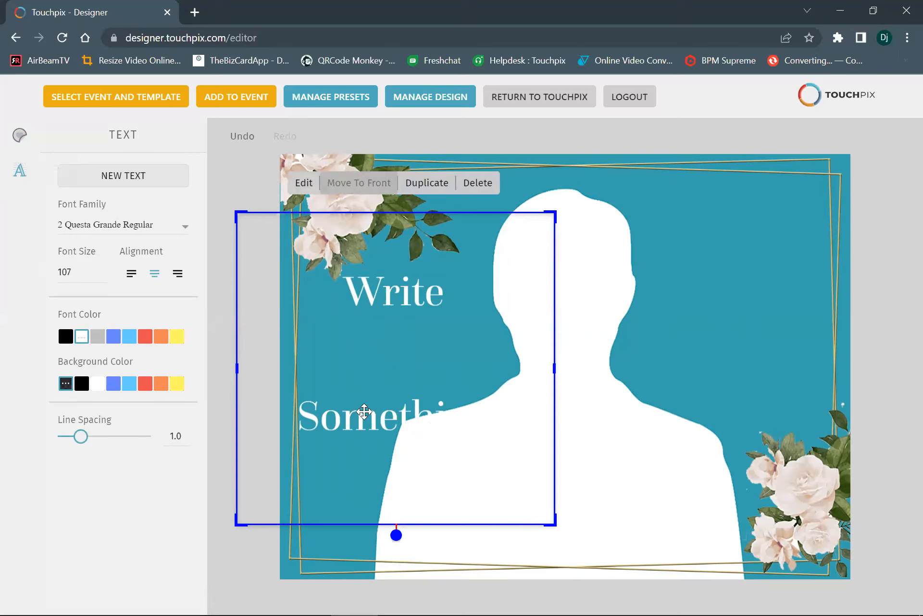
{"action": "left_click_drag", "start_coordinate": [77, 442], "coordinate": [42, 441]}
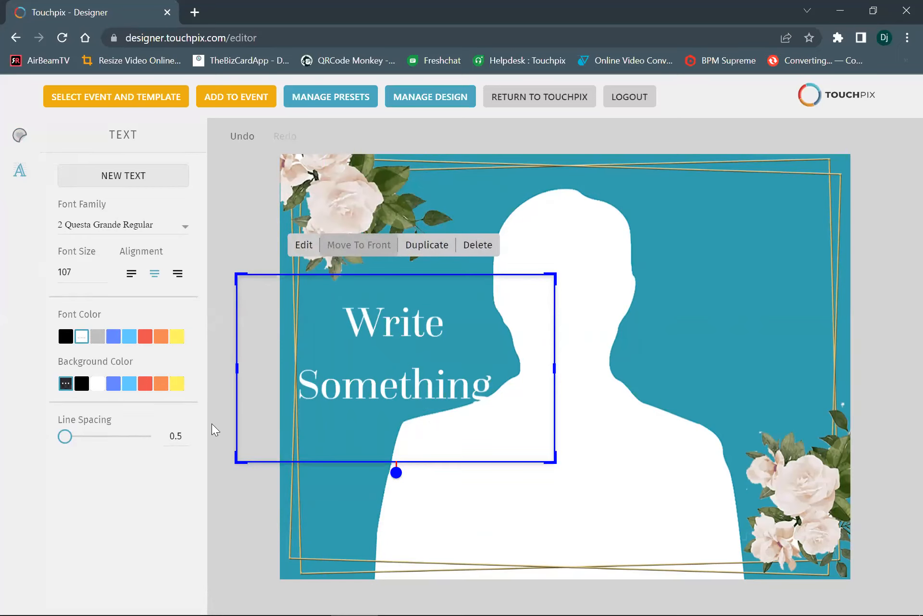
Look through the available font families for the selected text box
{"action": "left_click", "coordinate": [183, 230]}
{"action": "scroll", "coordinate": [159, 294], "scroll_direction": "down", "scroll_amount": 6}
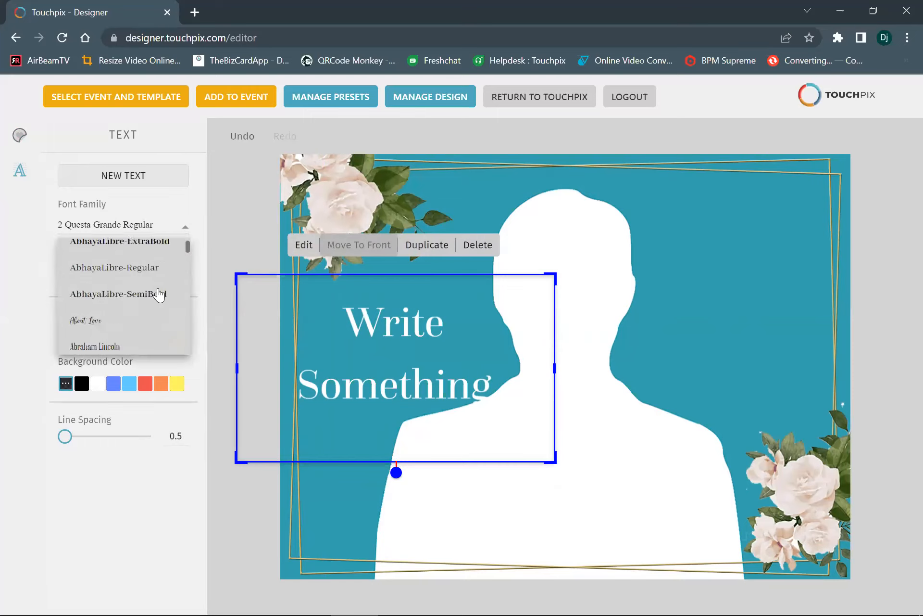
{"action": "scroll", "coordinate": [127, 306], "scroll_direction": "down", "scroll_amount": 2}
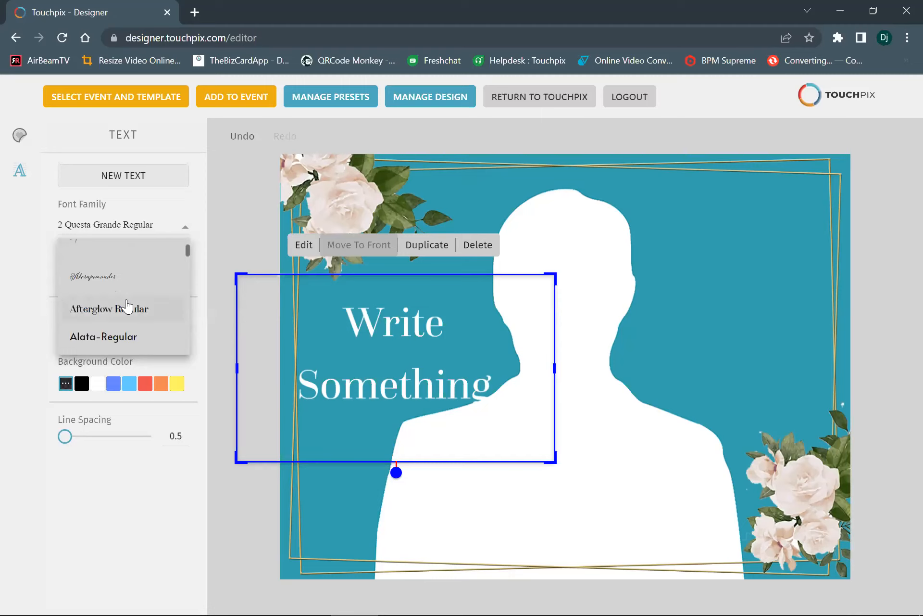
{"action": "scroll", "coordinate": [127, 306], "scroll_direction": "down", "scroll_amount": 3}
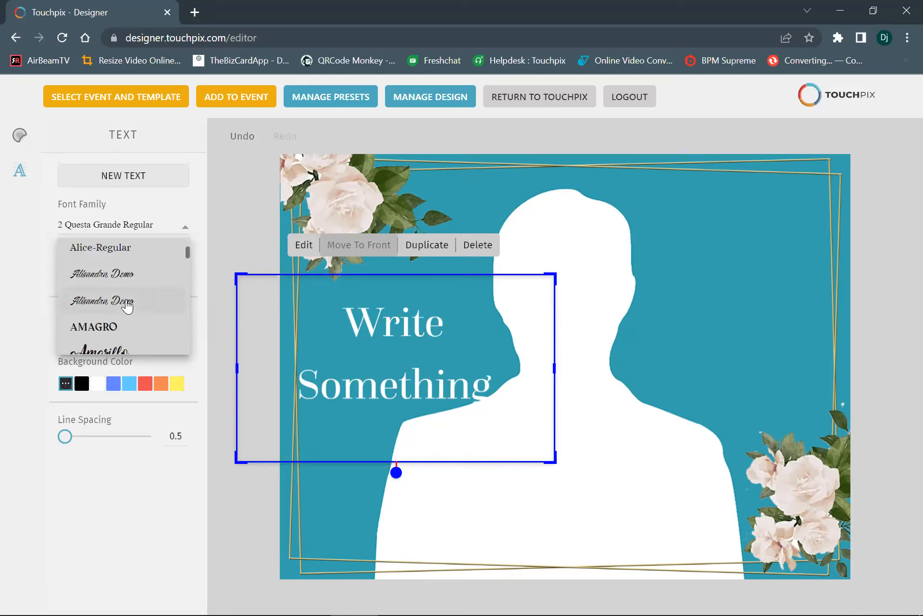
{"action": "scroll", "coordinate": [127, 305], "scroll_direction": "down", "scroll_amount": 5}
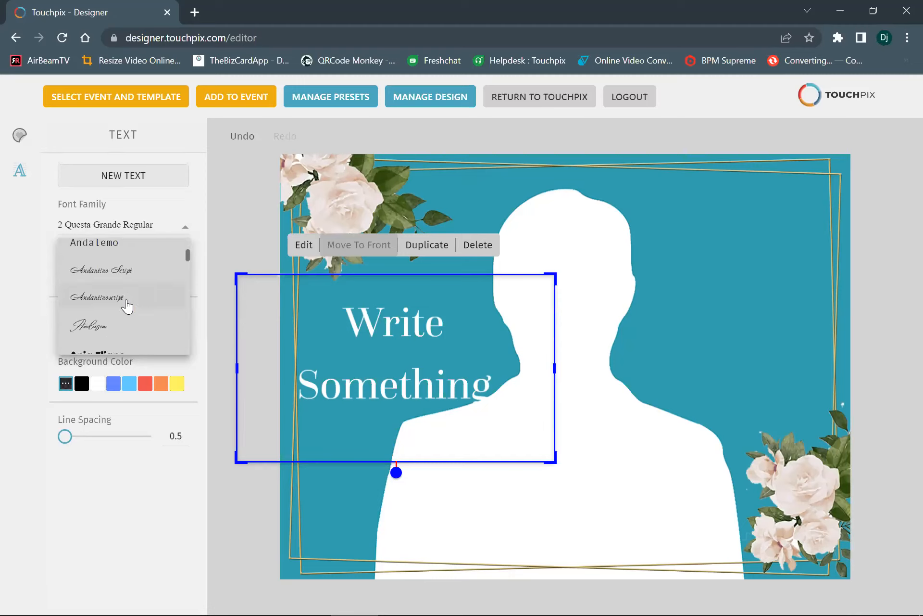
{"action": "scroll", "coordinate": [127, 306], "scroll_direction": "down", "scroll_amount": 6}
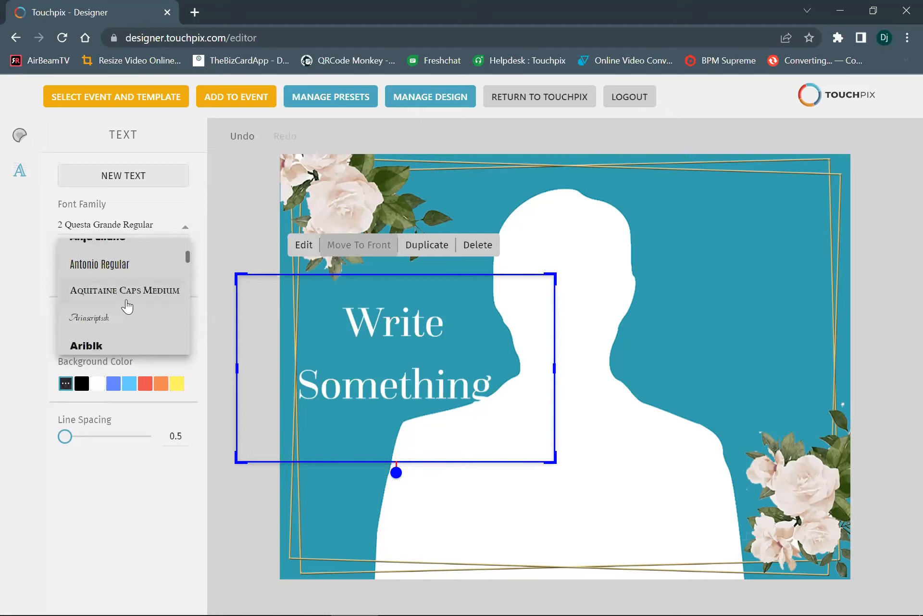
{"action": "scroll", "coordinate": [127, 306], "scroll_direction": "down", "scroll_amount": 6}
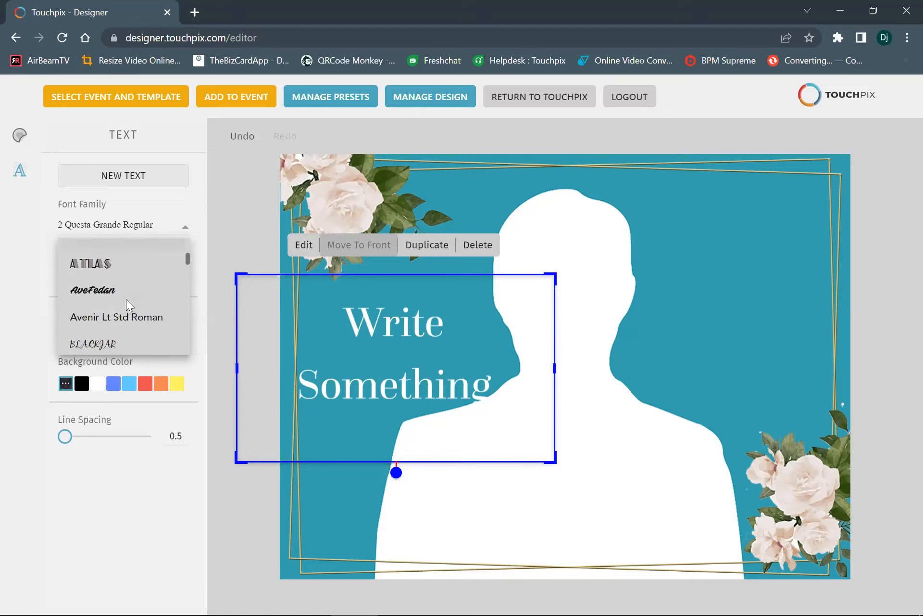
{"action": "scroll", "coordinate": [127, 306], "scroll_direction": "down", "scroll_amount": 6}
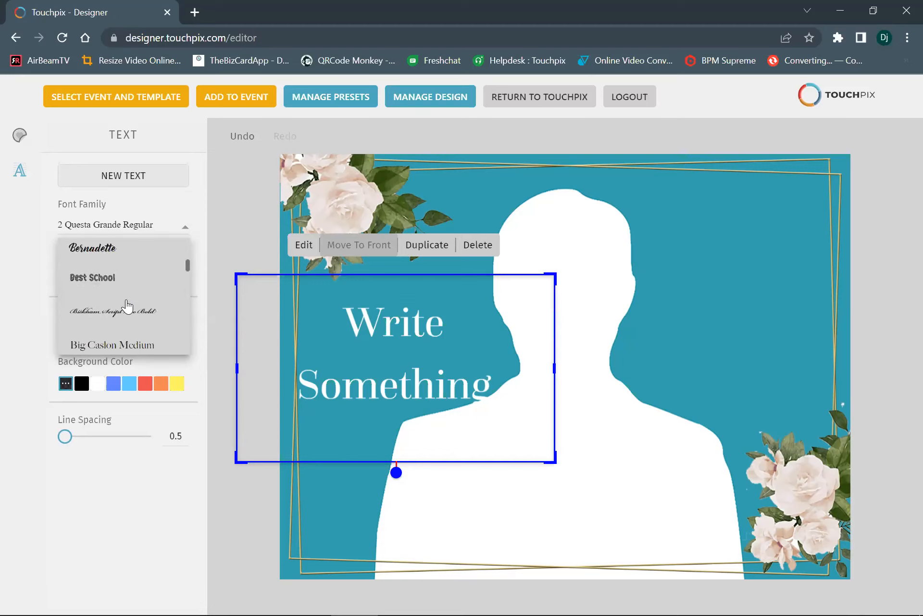
{"action": "scroll", "coordinate": [127, 306], "scroll_direction": "down", "scroll_amount": 10}
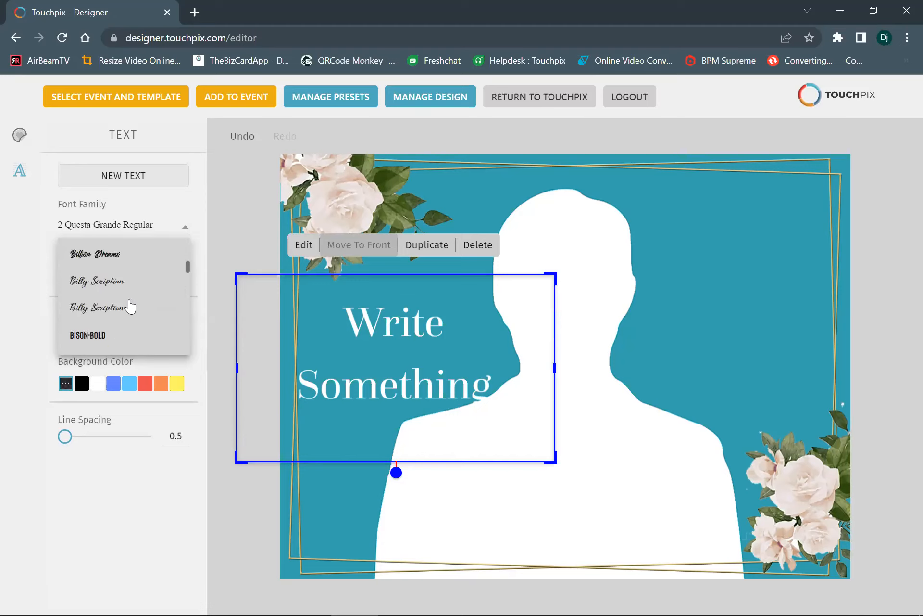
{"action": "scroll", "coordinate": [130, 306], "scroll_direction": "down", "scroll_amount": 3}
{"action": "scroll", "coordinate": [131, 306], "scroll_direction": "down", "scroll_amount": 5}
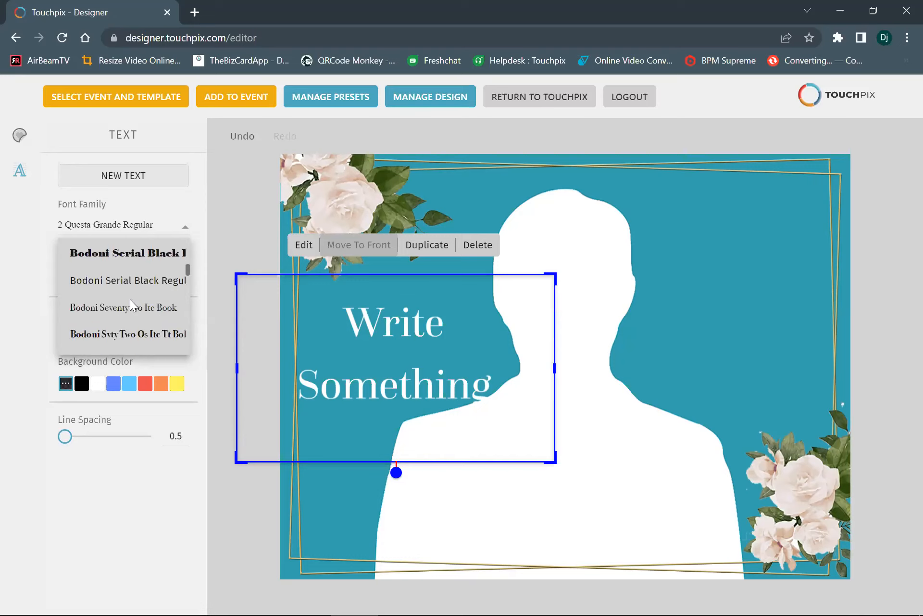
{"action": "scroll", "coordinate": [131, 306], "scroll_direction": "down", "scroll_amount": 3}
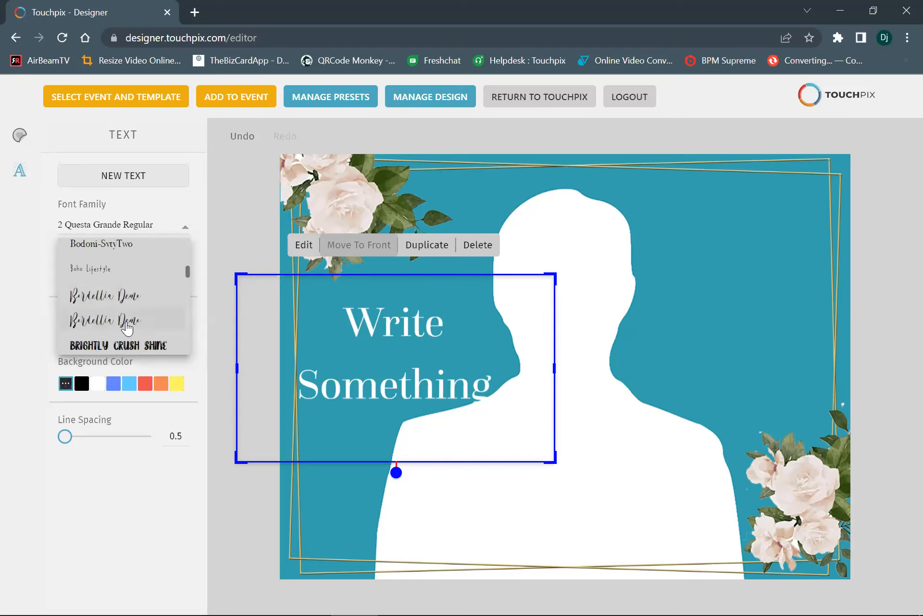
{"action": "scroll", "coordinate": [128, 322], "scroll_direction": "down", "scroll_amount": 5}
{"action": "scroll", "coordinate": [127, 328], "scroll_direction": "down", "scroll_amount": 6}
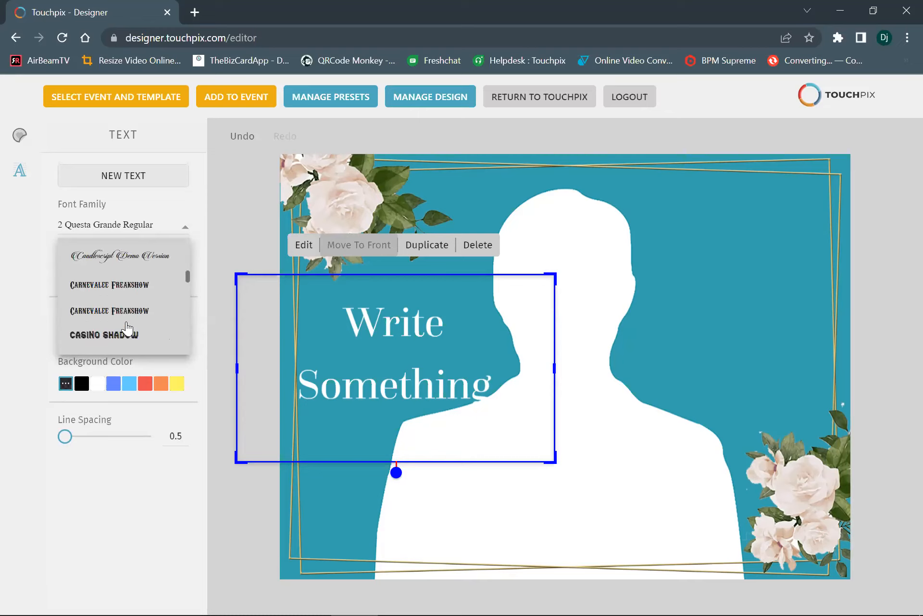
{"action": "scroll", "coordinate": [128, 328], "scroll_direction": "down", "scroll_amount": 6}
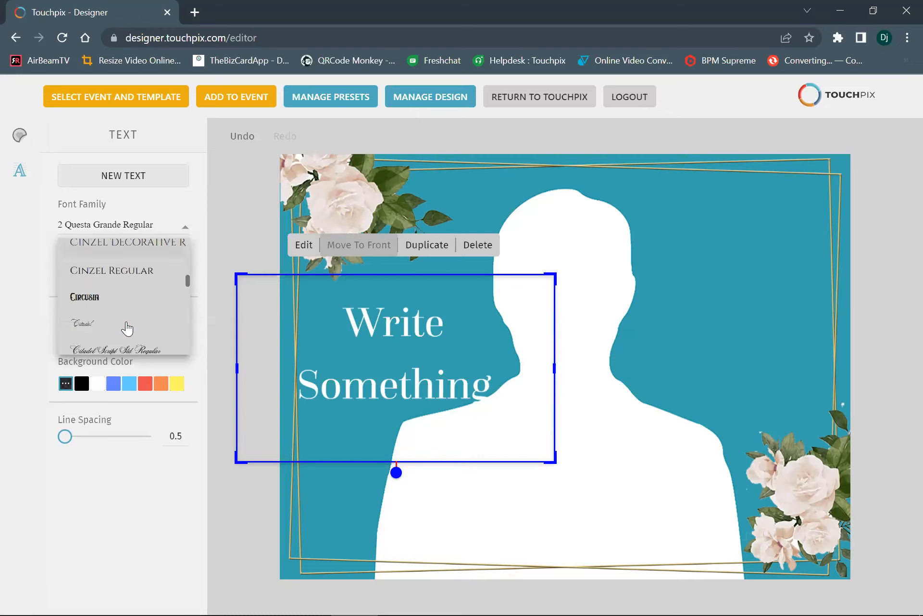
{"action": "scroll", "coordinate": [127, 329], "scroll_direction": "down", "scroll_amount": 6}
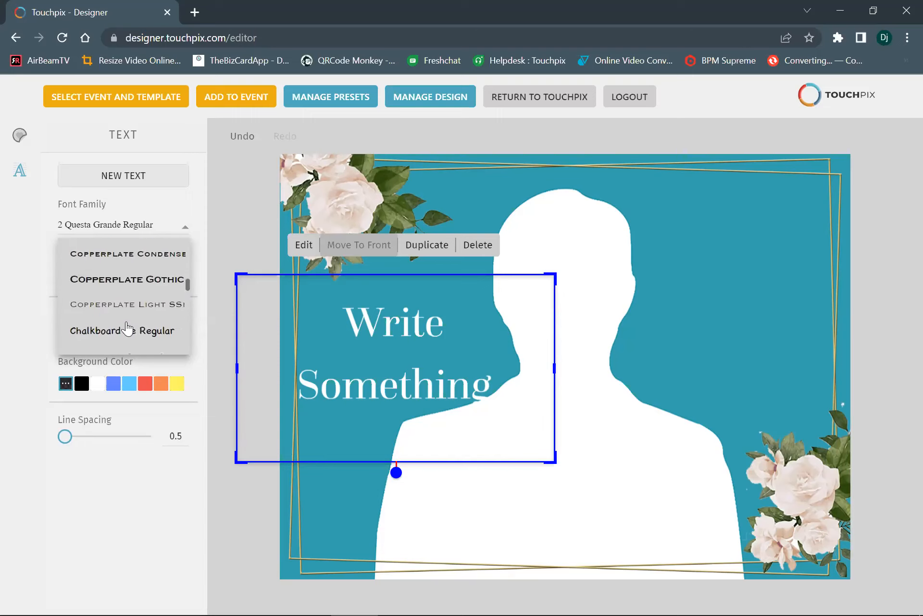
{"action": "scroll", "coordinate": [127, 328], "scroll_direction": "down", "scroll_amount": 3}
Set the text box's font family to the handwritten script font listed directly after Andantinoscript
{"action": "left_click_drag", "start_coordinate": [190, 287], "coordinate": [187, 236]}
{"action": "scroll", "coordinate": [135, 294], "scroll_direction": "down", "scroll_amount": 3}
{"action": "scroll", "coordinate": [137, 296], "scroll_direction": "down", "scroll_amount": 8}
{"action": "scroll", "coordinate": [137, 296], "scroll_direction": "down", "scroll_amount": 10}
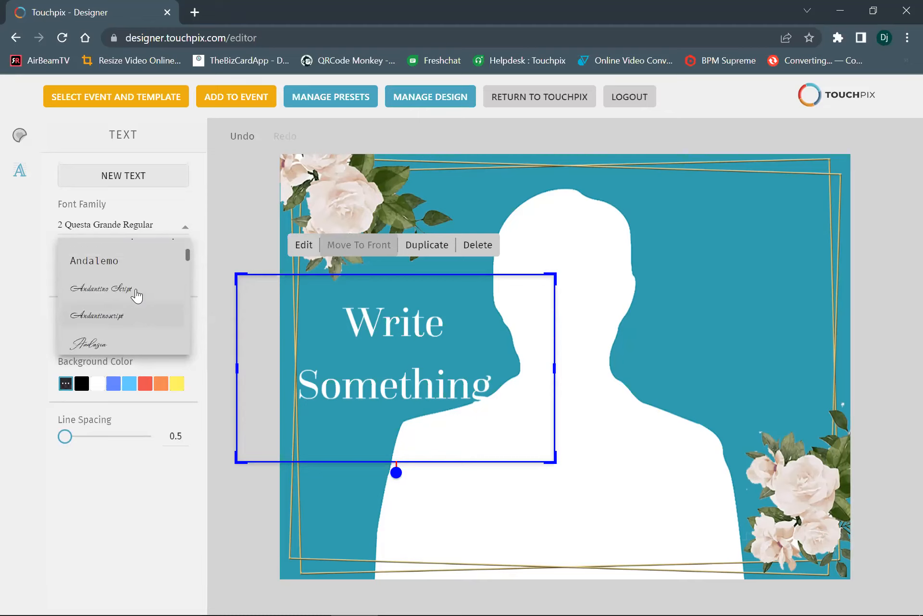
{"action": "left_click", "coordinate": [109, 332]}
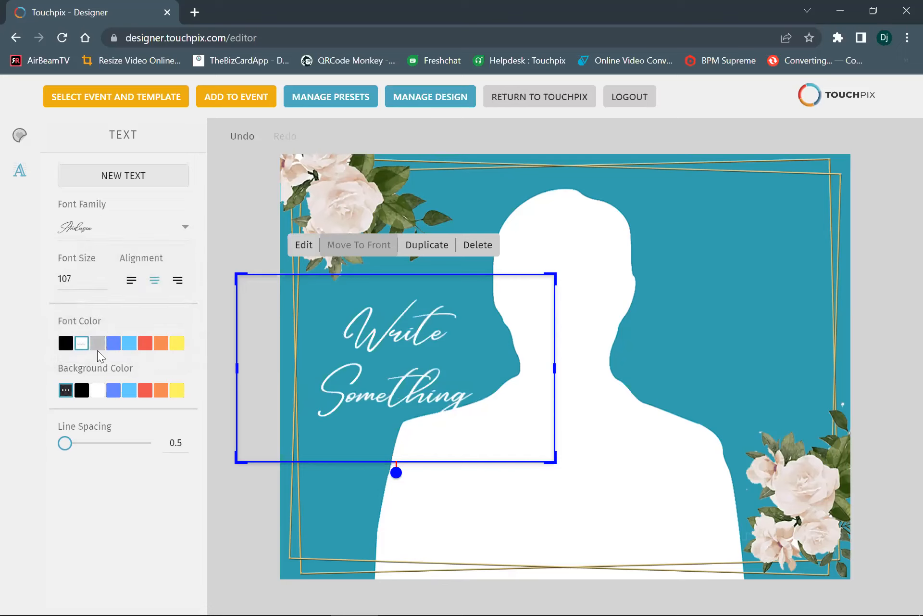
Set the placeholder text's font color to black after trying blue
{"action": "left_click", "coordinate": [66, 342]}
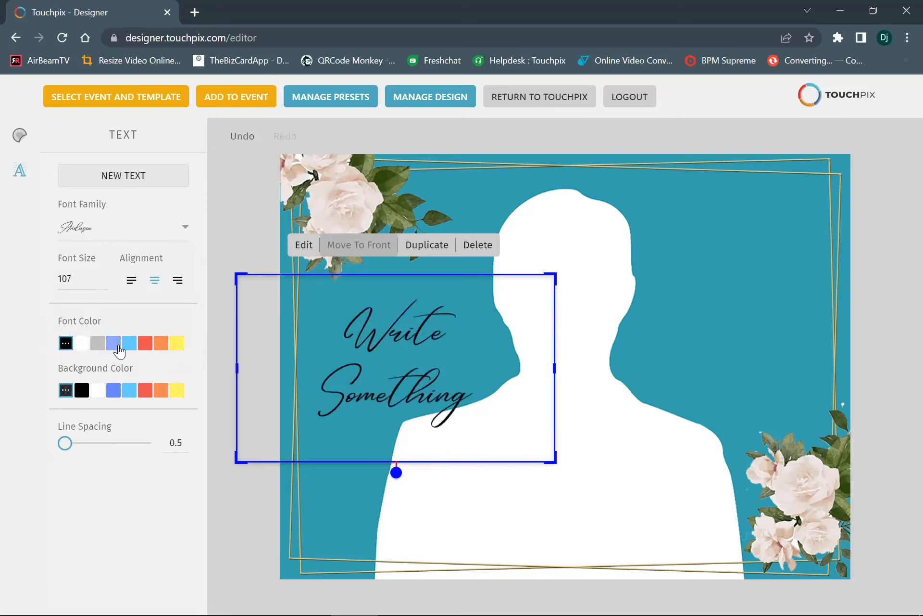
{"action": "left_click", "coordinate": [114, 344]}
{"action": "left_click", "coordinate": [66, 343]}
Change the placeholder text to Happy Birthday and move it to the bottom center of the overlay, across the silhouette's chest
{"action": "left_click", "coordinate": [303, 246]}
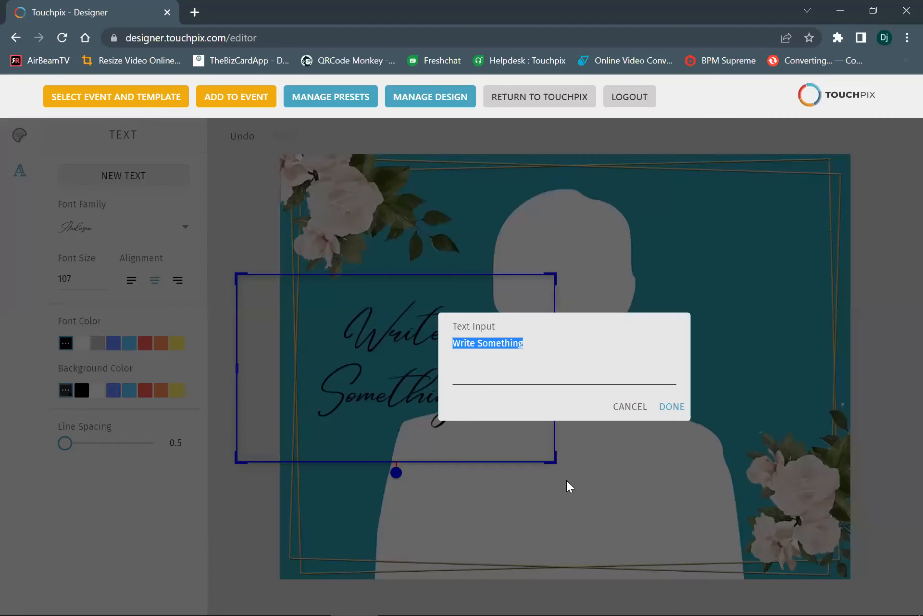
{"action": "type", "text": "H"}
{"action": "key", "text": "BackSpace"}
{"action": "type", "text": "Happy"}
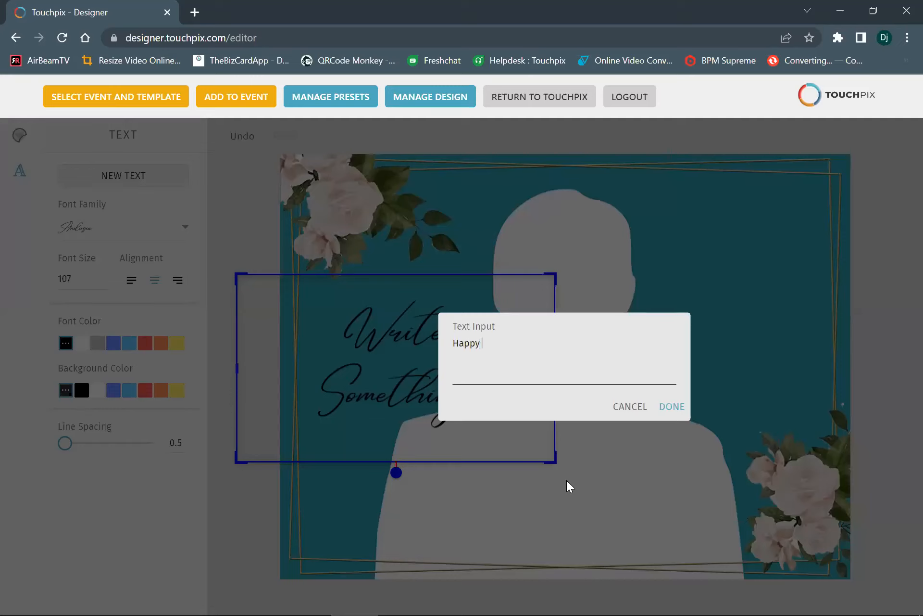
{"action": "type", "text": " Birthday"}
{"action": "left_click", "coordinate": [674, 407]}
{"action": "left_click_drag", "start_coordinate": [461, 384], "coordinate": [636, 542]}
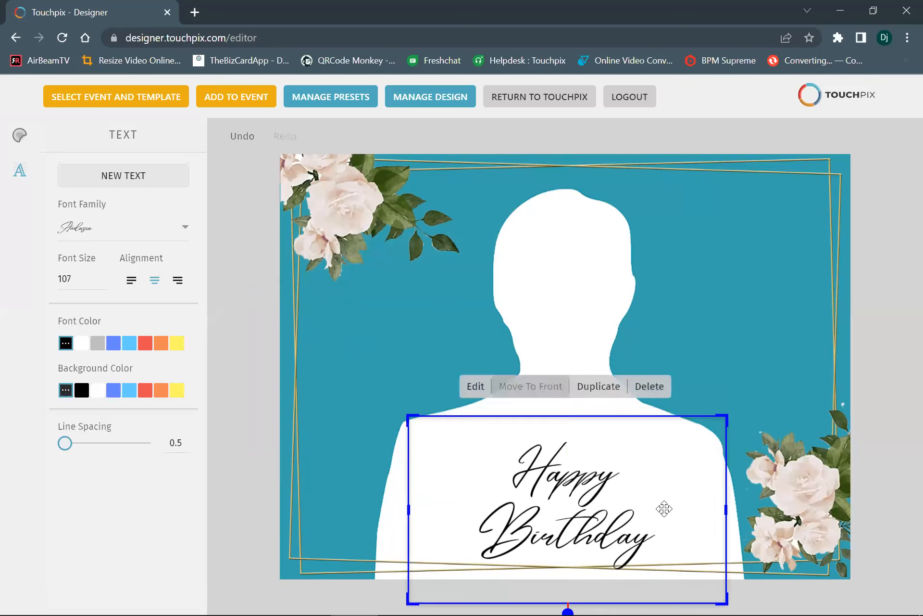
{"action": "left_click", "coordinate": [742, 262]}
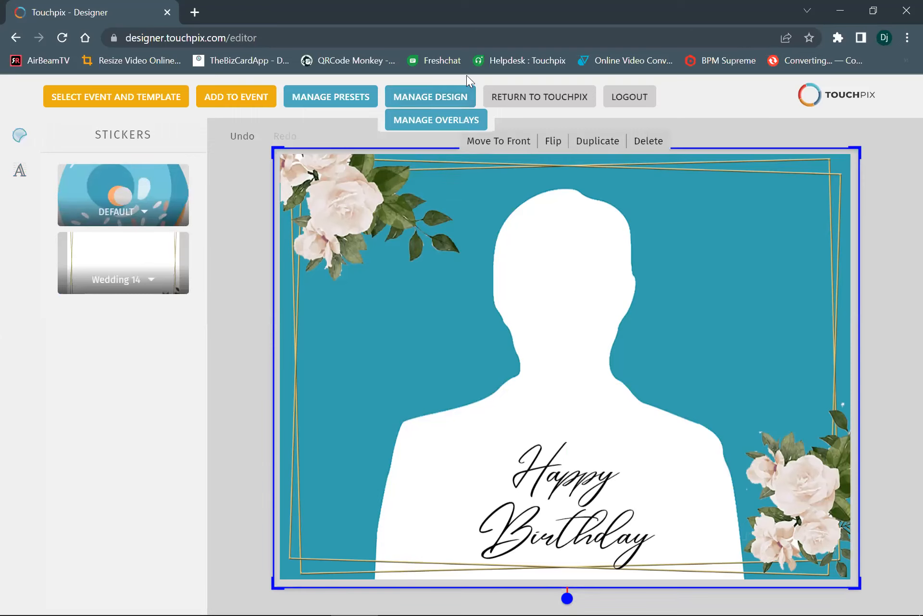
Upload the Touchpix logo file Untitled-1.png from the computer as a sticker
{"action": "mouse_move", "coordinate": [349, 105]}
{"action": "mouse_move", "coordinate": [418, 101]}
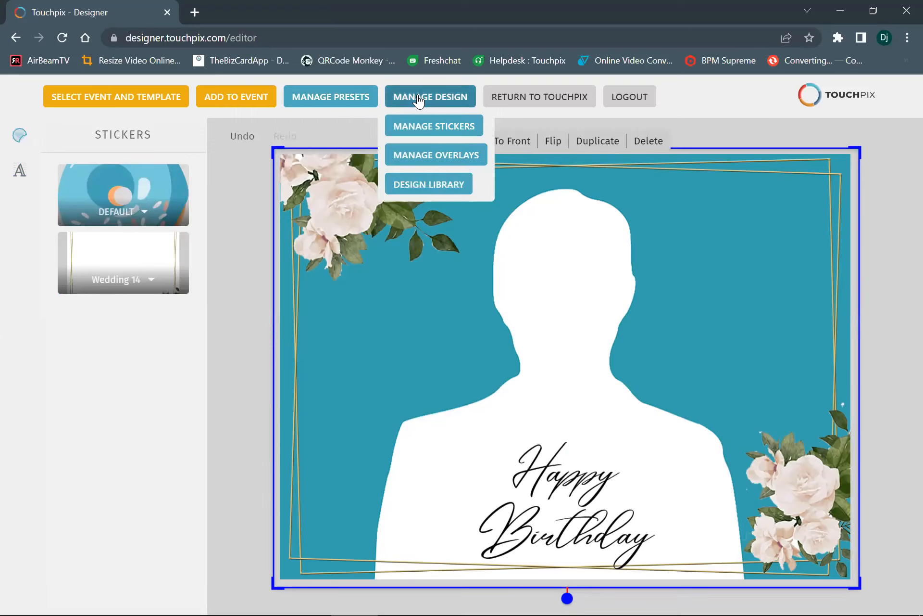
{"action": "left_click", "coordinate": [418, 127]}
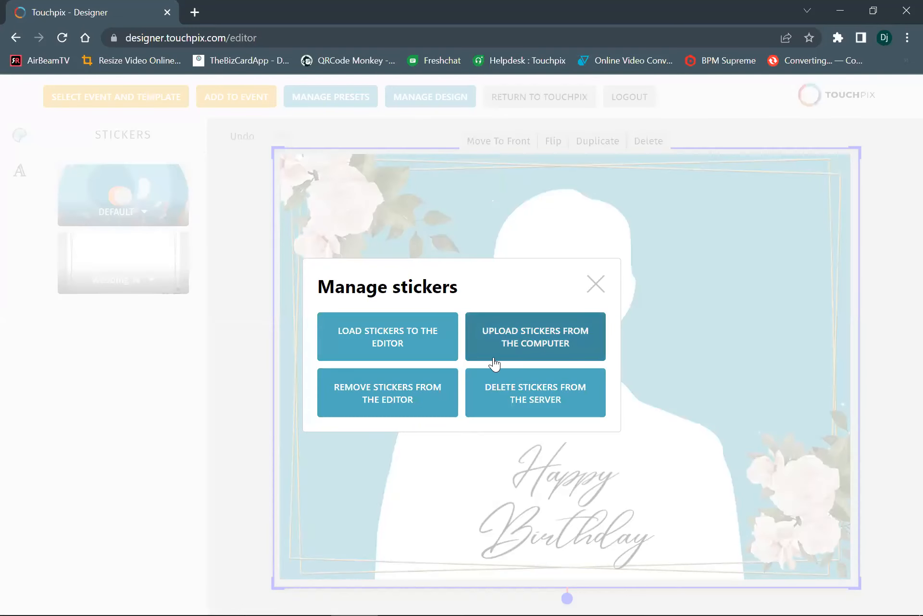
{"action": "left_click", "coordinate": [517, 344]}
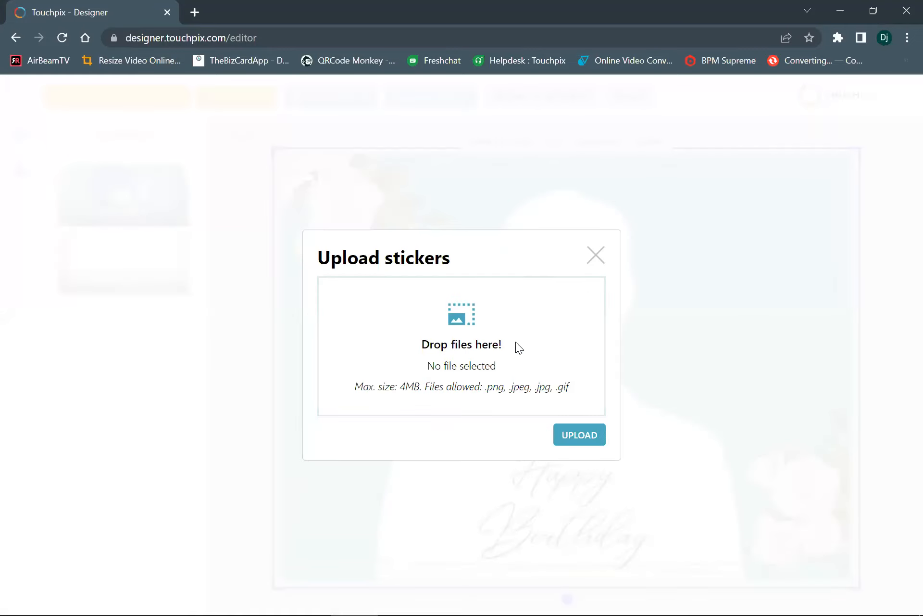
{"action": "left_click", "coordinate": [461, 321]}
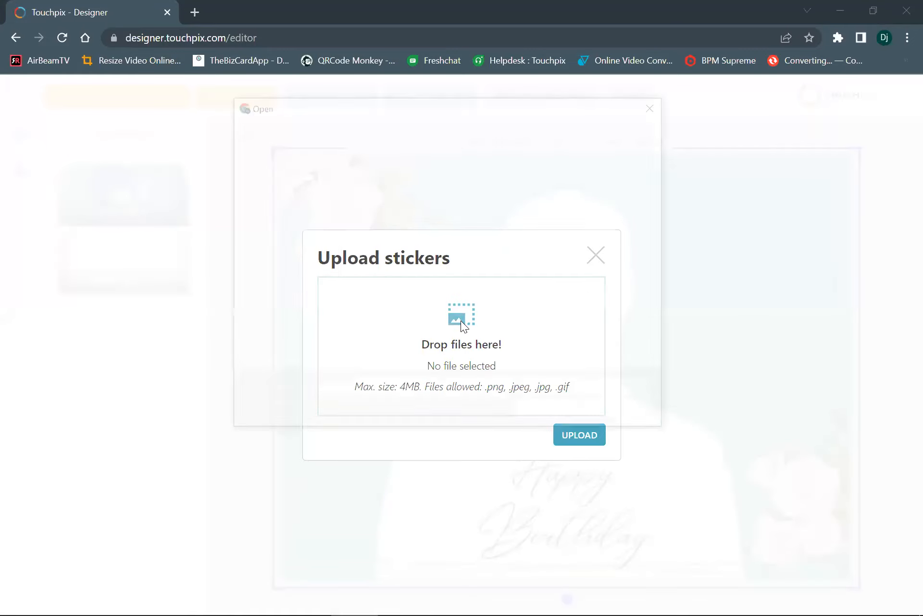
{"action": "scroll", "coordinate": [473, 294], "scroll_direction": "down", "scroll_amount": 2}
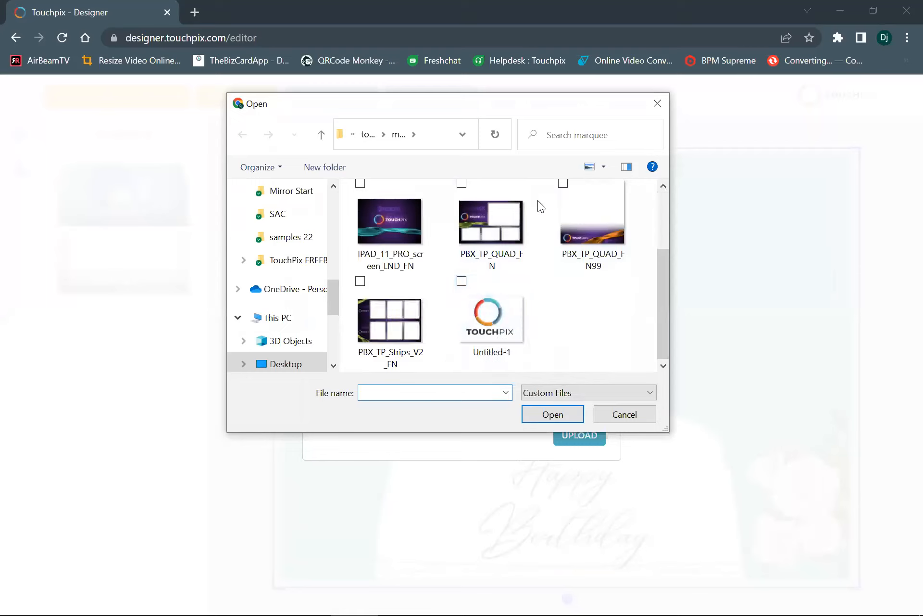
{"action": "left_click", "coordinate": [515, 317]}
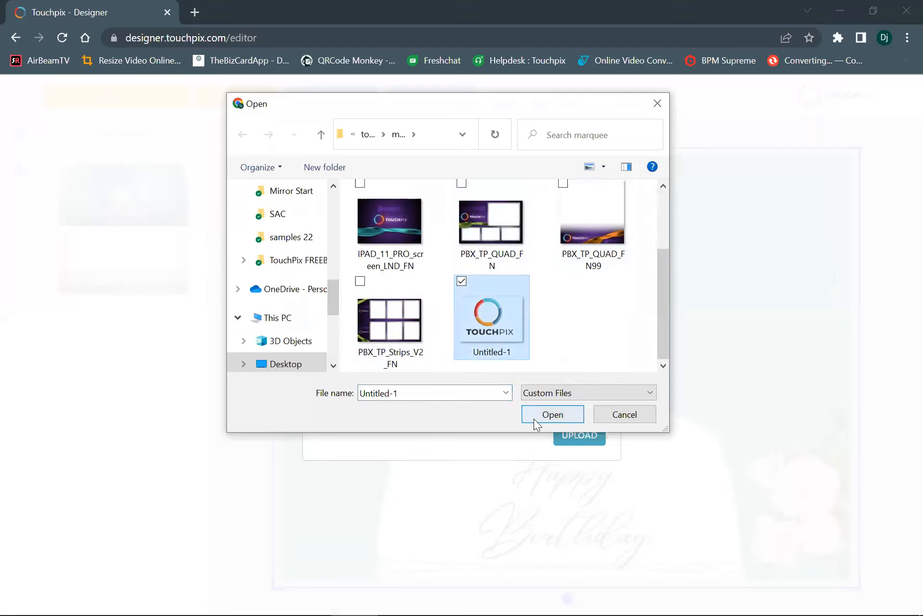
{"action": "left_click", "coordinate": [548, 417]}
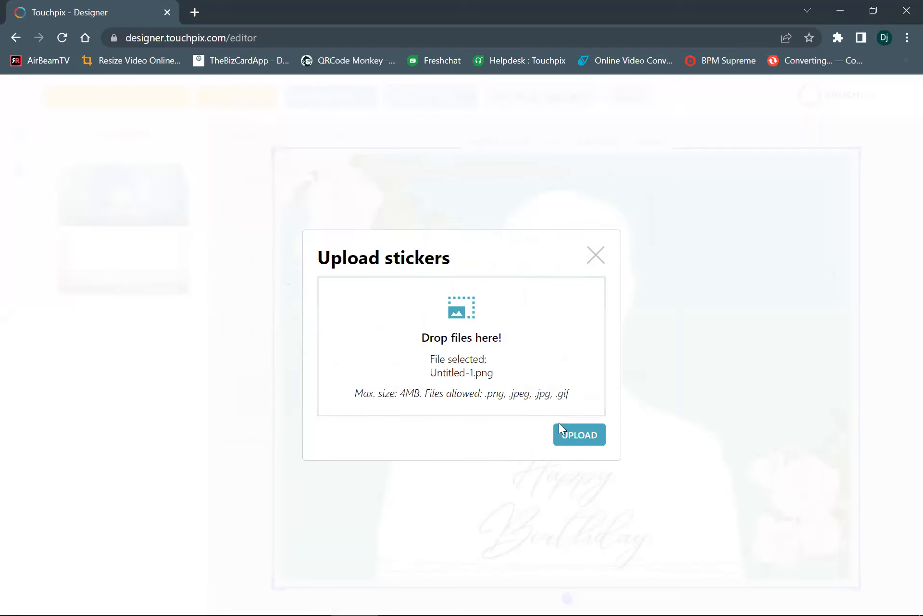
{"action": "left_click", "coordinate": [569, 431]}
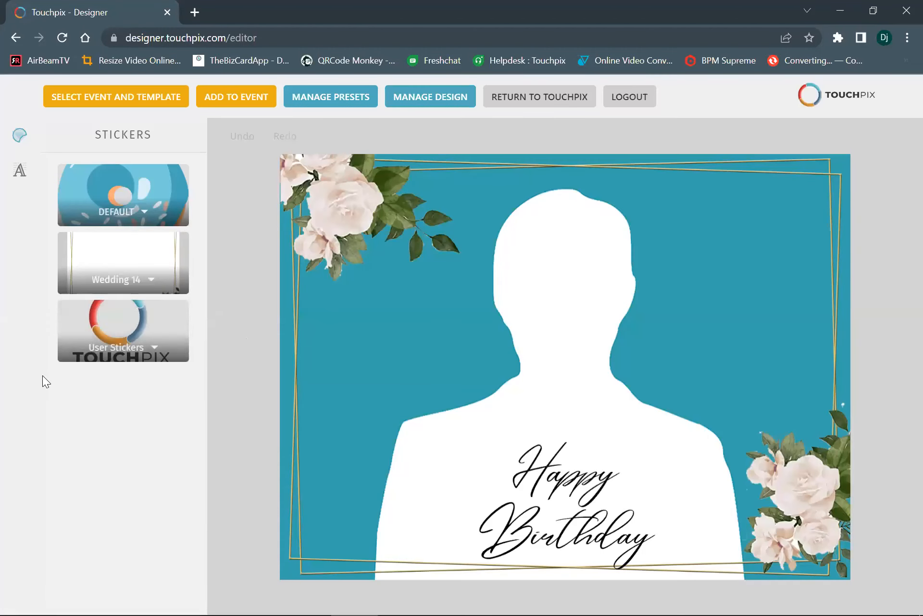
Add the uploaded Touchpix logo from the user stickers, shrink it and place it in the overlay's upper right corner
{"action": "left_click", "coordinate": [122, 332]}
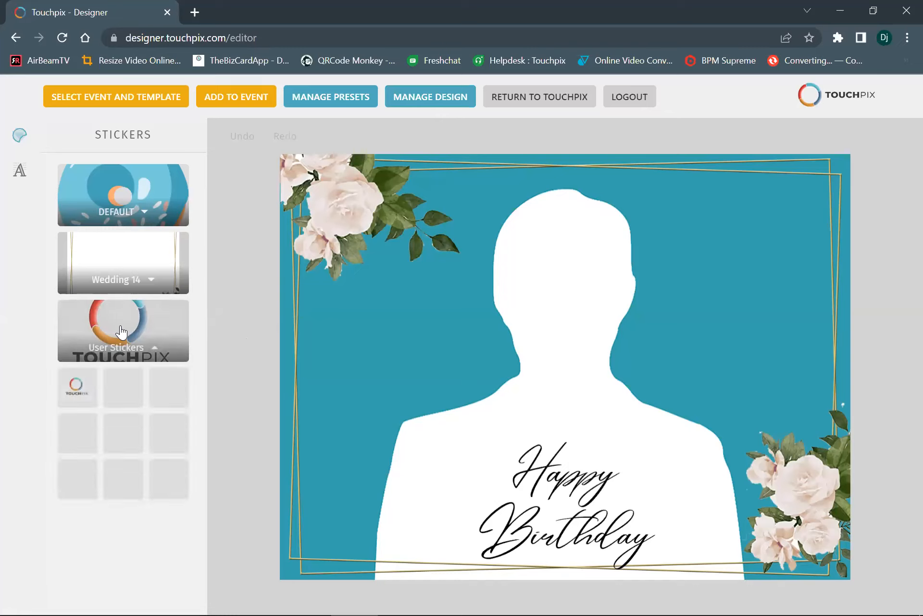
{"action": "left_click", "coordinate": [76, 394]}
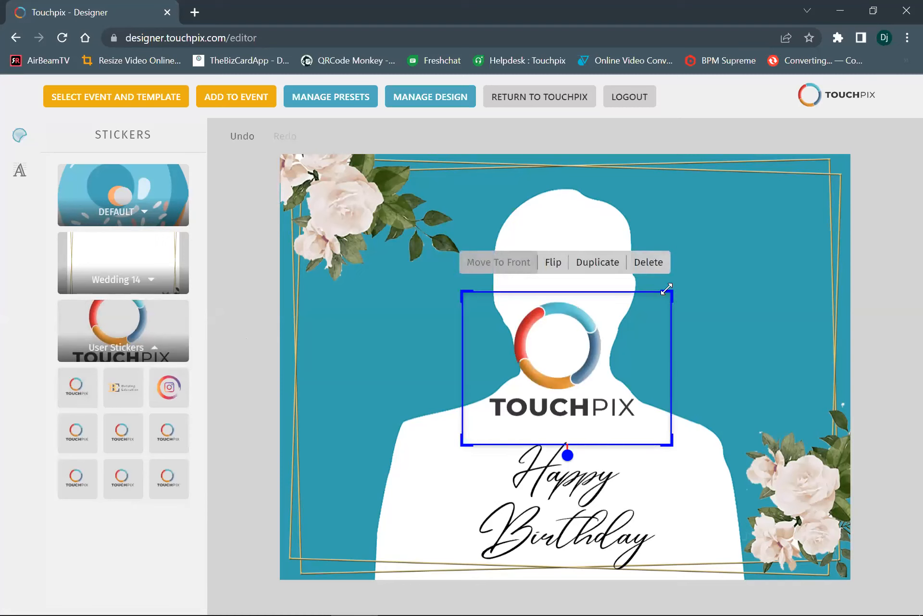
{"action": "left_click_drag", "start_coordinate": [663, 291], "coordinate": [808, 204]}
Shift the Wedding 14 floral frame slightly to the right and deselect it
{"action": "left_click", "coordinate": [839, 211]}
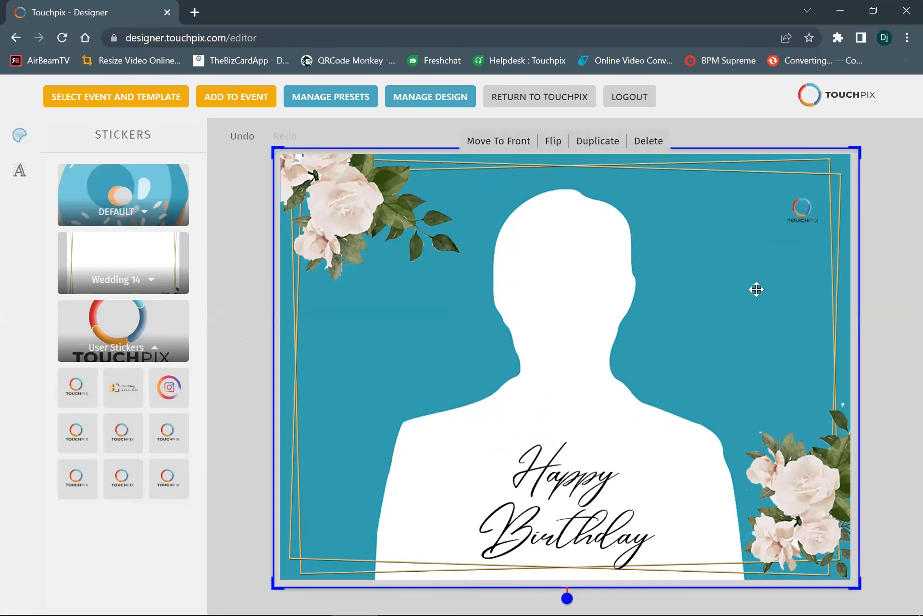
{"action": "left_click_drag", "start_coordinate": [728, 320], "coordinate": [732, 318]}
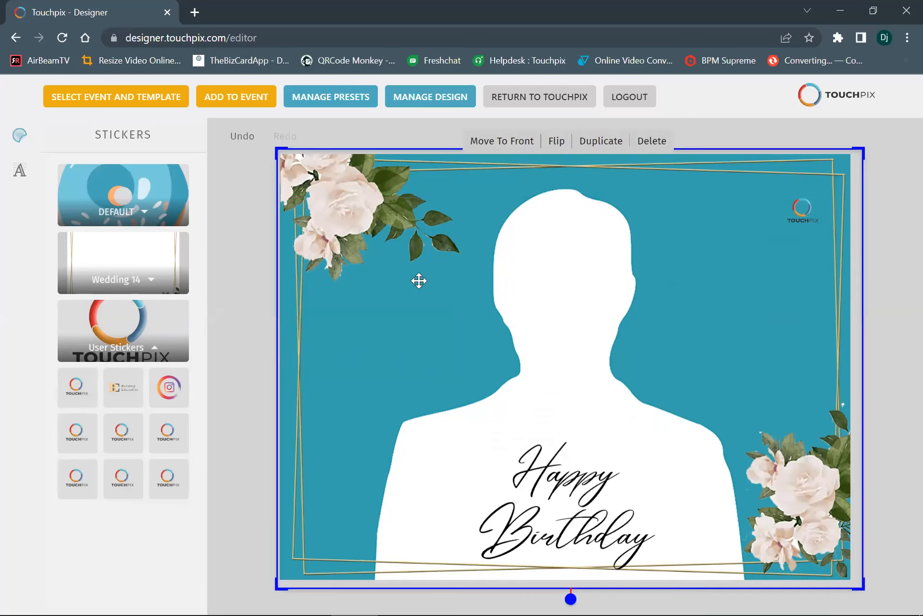
{"action": "left_click", "coordinate": [899, 176]}
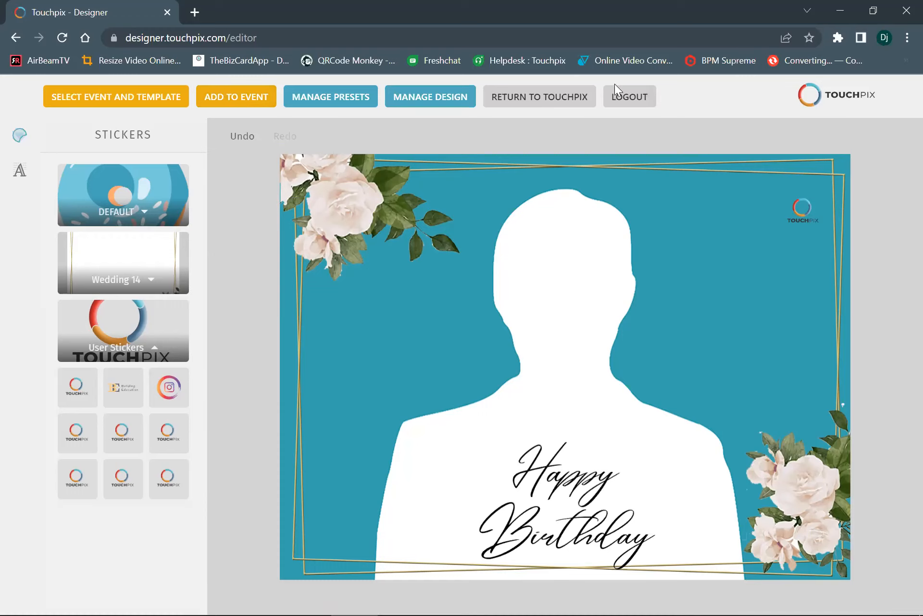
Log out of the designer, discarding unsaved changes, and open the account's events list
{"action": "left_click", "coordinate": [622, 96]}
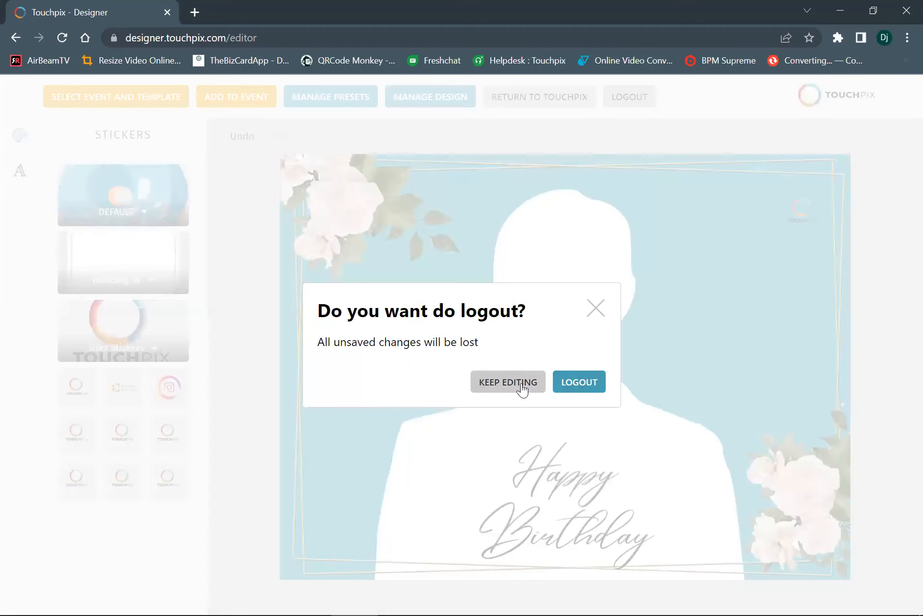
{"action": "left_click", "coordinate": [581, 383]}
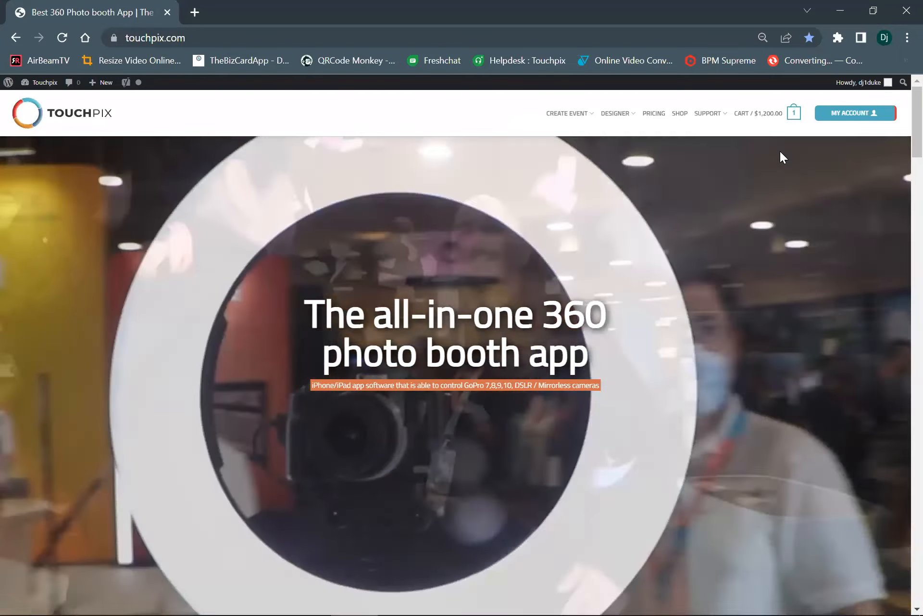
{"action": "mouse_move", "coordinate": [858, 117]}
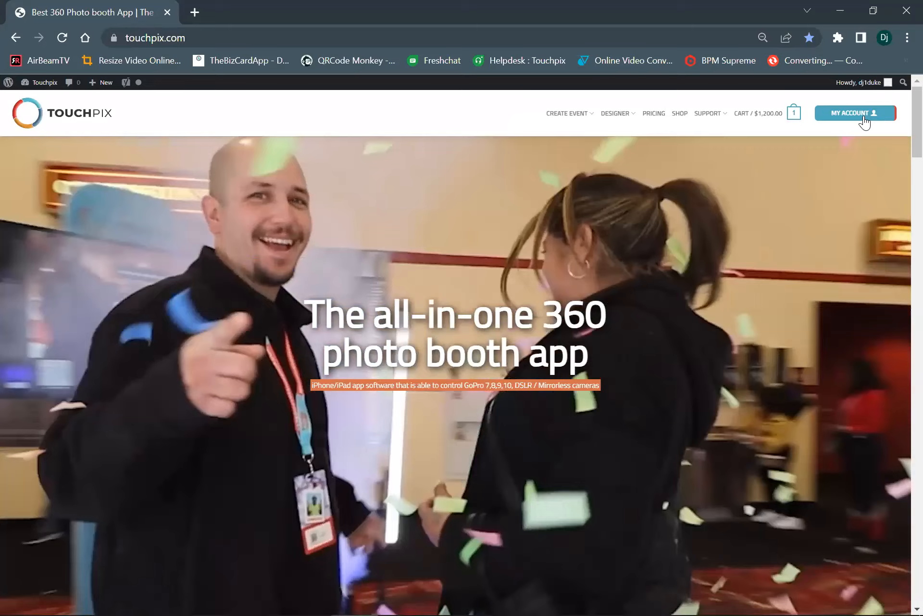
{"action": "mouse_move", "coordinate": [864, 119]}
{"action": "left_click", "coordinate": [821, 163]}
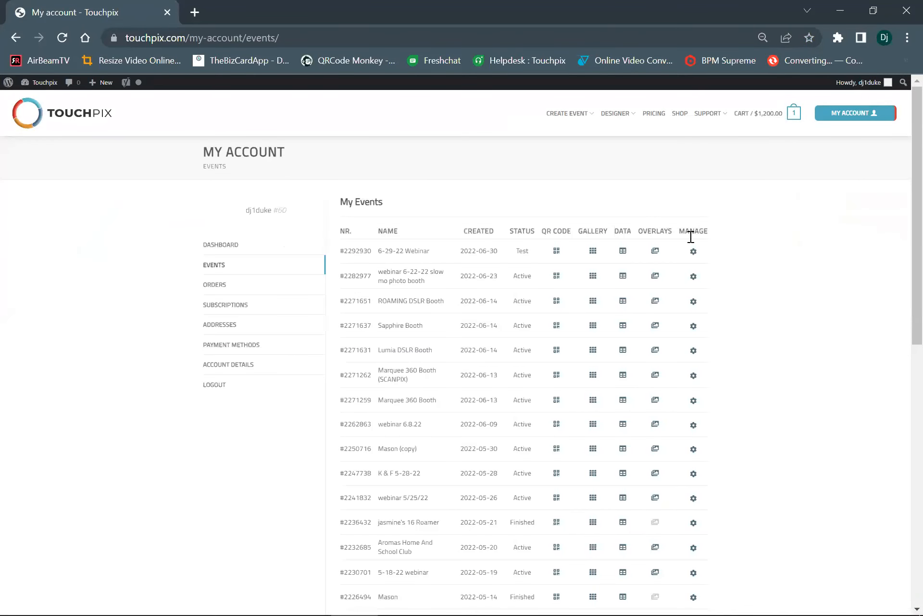
View the overlays overview of the 6-29-22 Webinar event
{"action": "left_click_drag", "start_coordinate": [368, 253], "coordinate": [505, 246]}
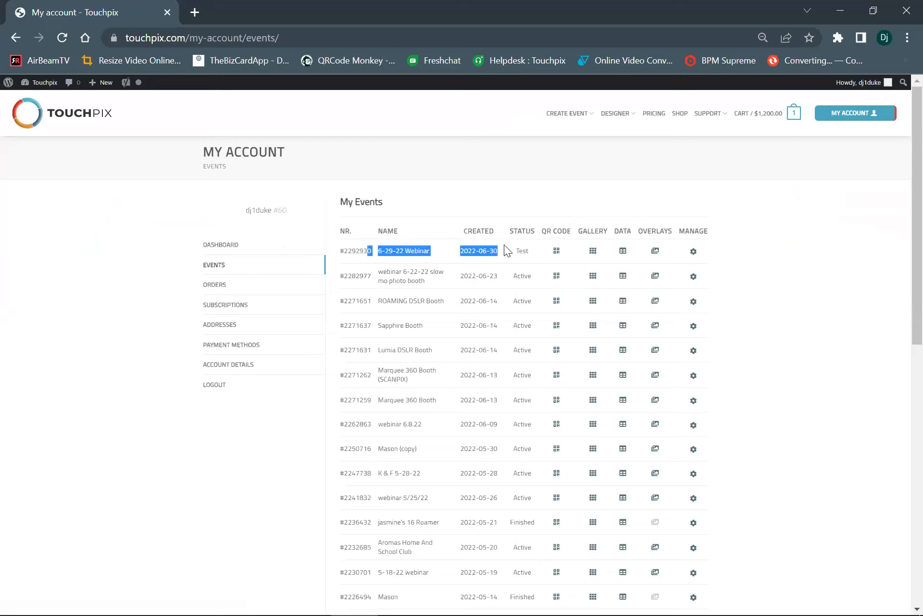
{"action": "left_click", "coordinate": [531, 254]}
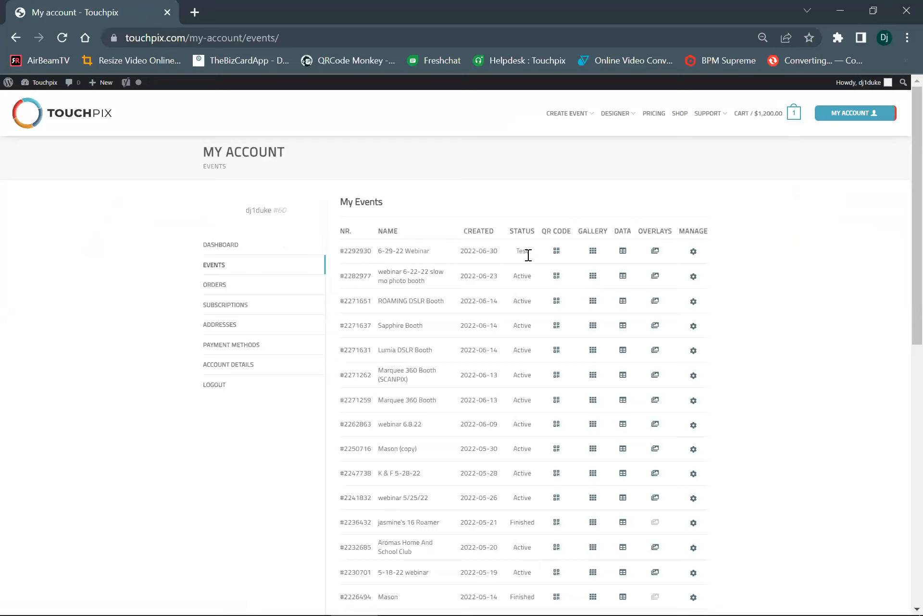
{"action": "left_click", "coordinate": [655, 251]}
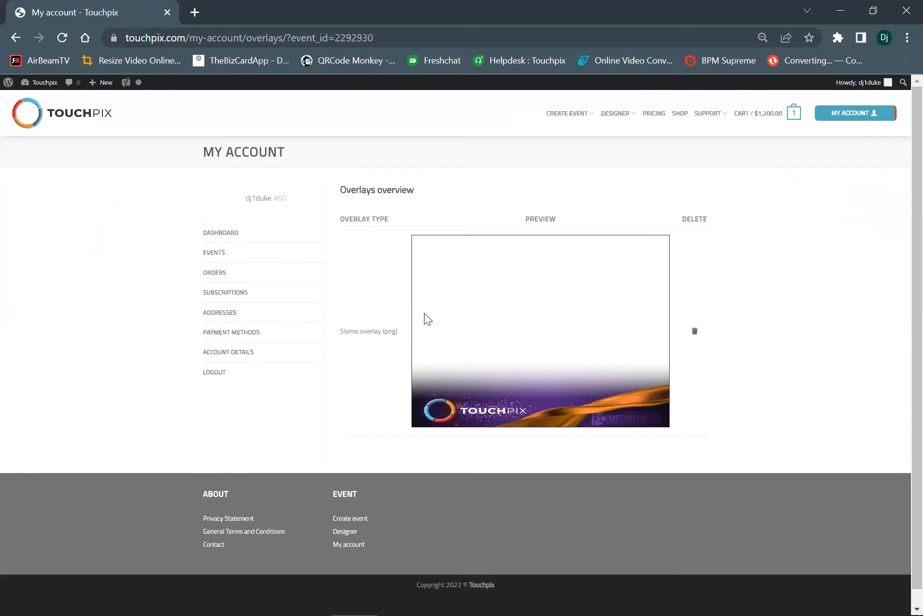
Return to the events list and open the QR code of the 6-29-22 Webinar event
{"action": "left_click", "coordinate": [219, 251]}
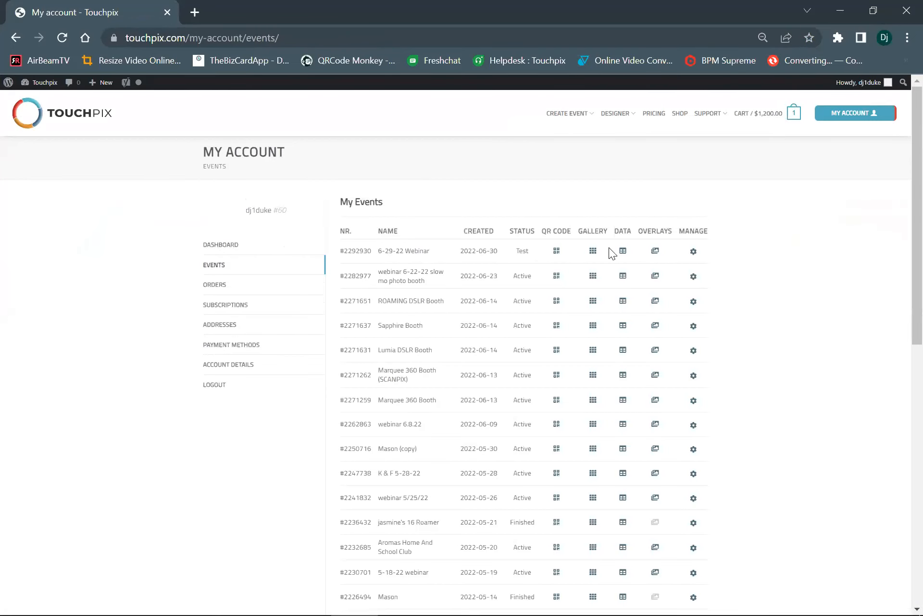
{"action": "left_click", "coordinate": [557, 251]}
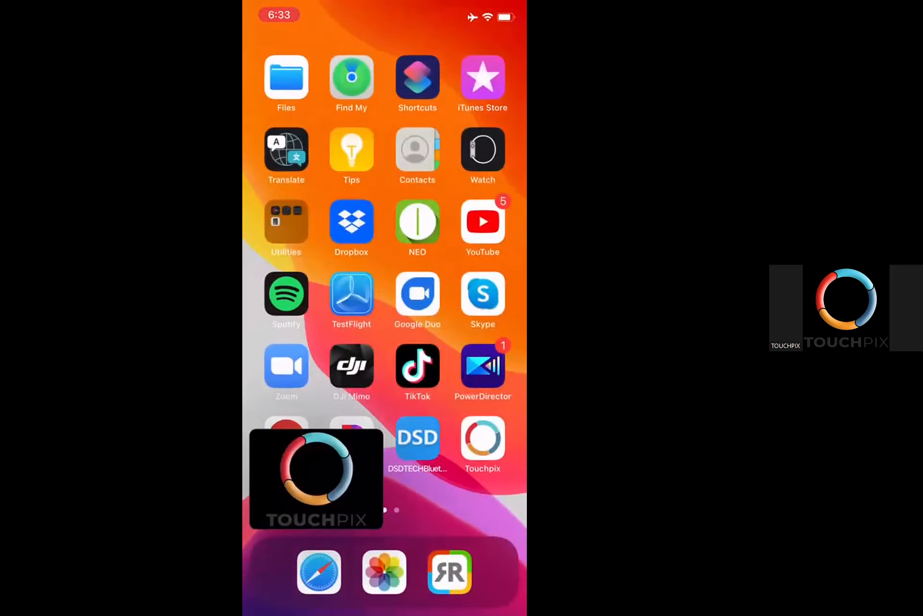
{"action": "left_click_drag", "start_coordinate": [313, 289], "coordinate": [457, 289]}
{"action": "left_click", "coordinate": [351, 437]}
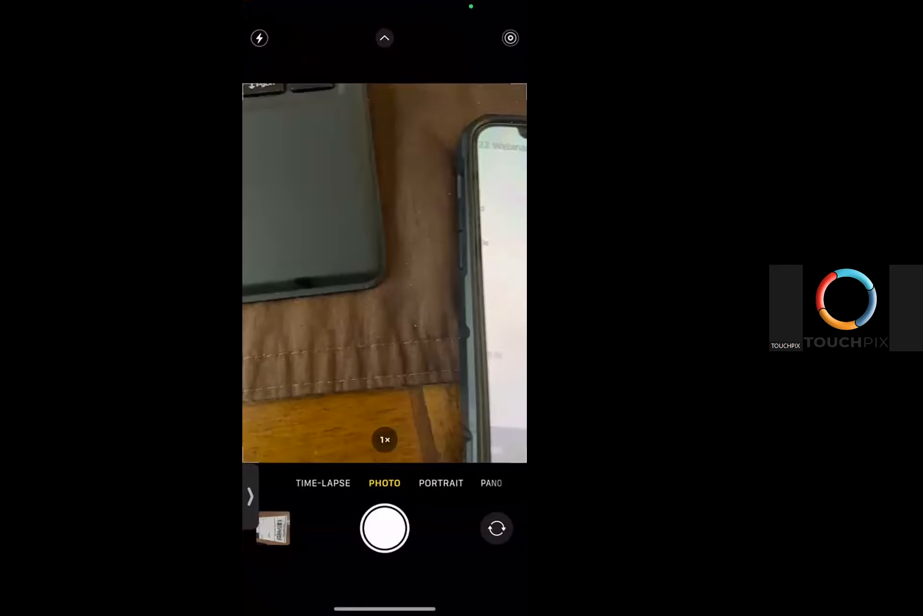
{"action": "left_click_drag", "start_coordinate": [384, 608], "coordinate": [385, 409]}
{"action": "left_click_drag", "start_coordinate": [457, 289], "coordinate": [313, 288]}
Switch to the Touchpix app on the phone and activate the 6-29-22 Webinar event from its QR code
{"action": "left_click", "coordinate": [483, 438]}
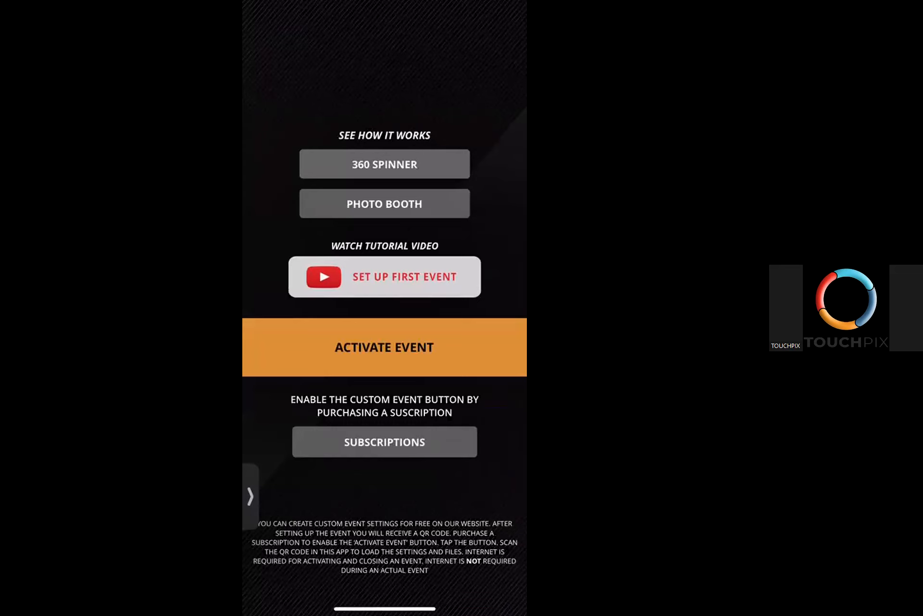
{"action": "left_click", "coordinate": [384, 347]}
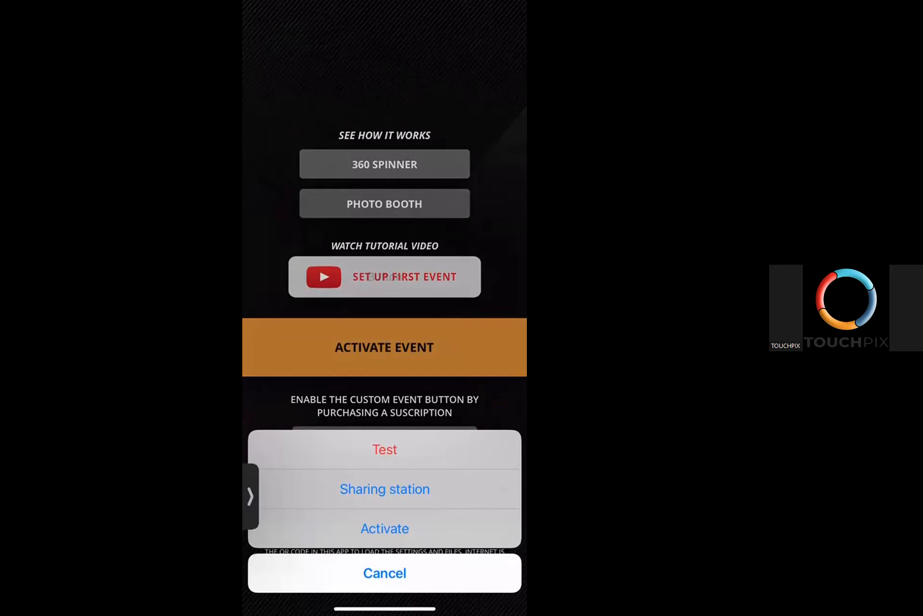
{"action": "left_click", "coordinate": [384, 528]}
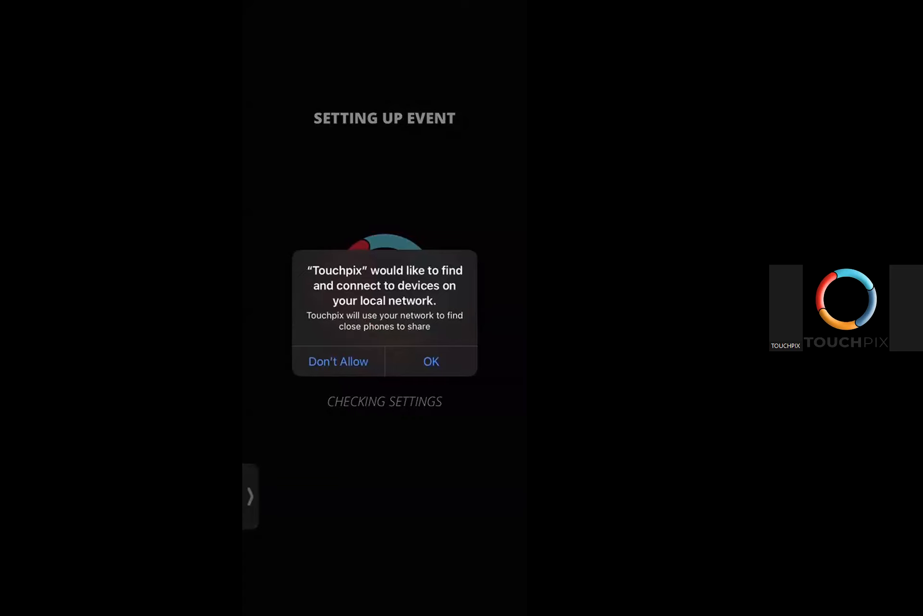
Grant Touchpix access to the local network, microphone and all photos, and accept the download of the TV (AirPlay) photobooth resources
{"action": "left_click", "coordinate": [431, 361]}
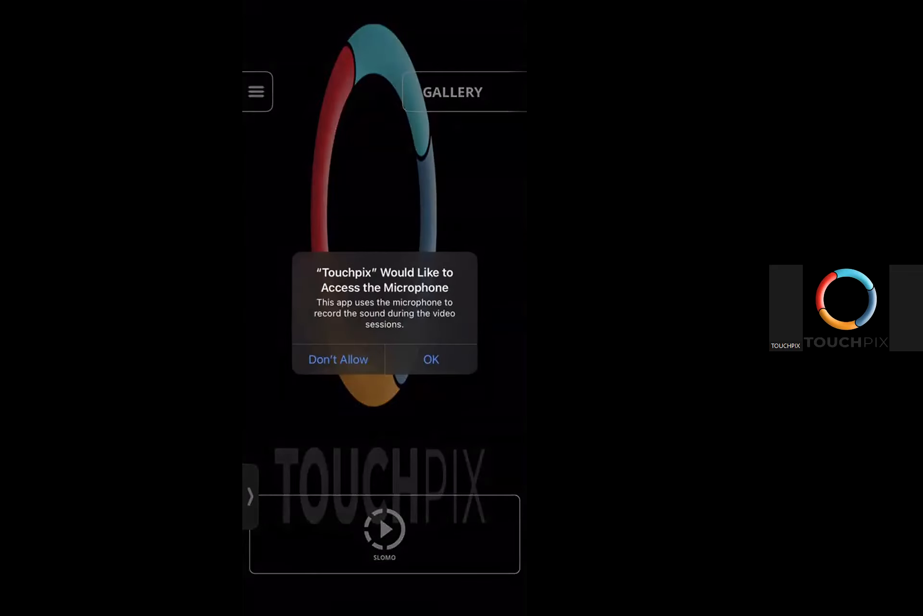
{"action": "left_click", "coordinate": [432, 360]}
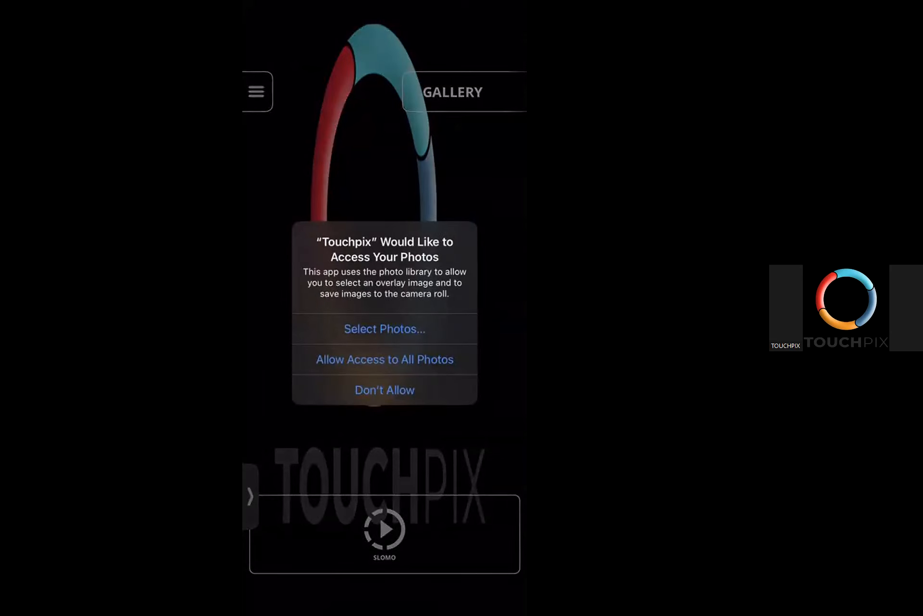
{"action": "left_click", "coordinate": [385, 359]}
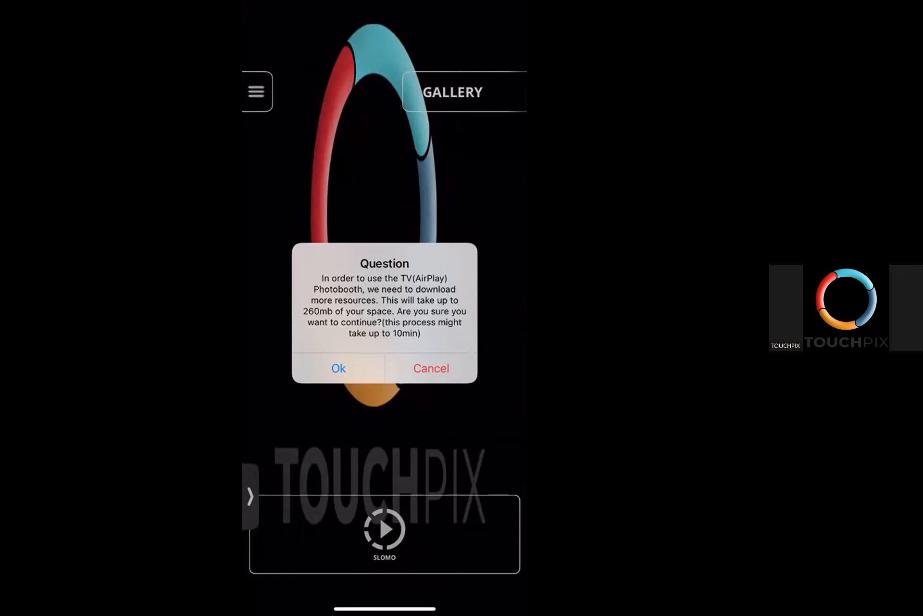
{"action": "left_click", "coordinate": [339, 368]}
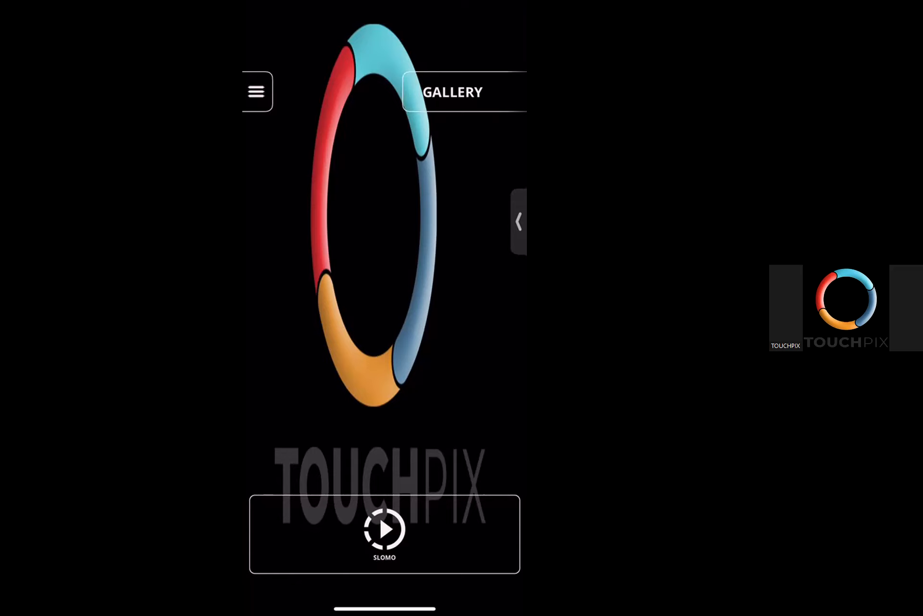
Open the activated event's settings and set the session compression quality to UHQ
{"action": "left_click", "coordinate": [256, 92]}
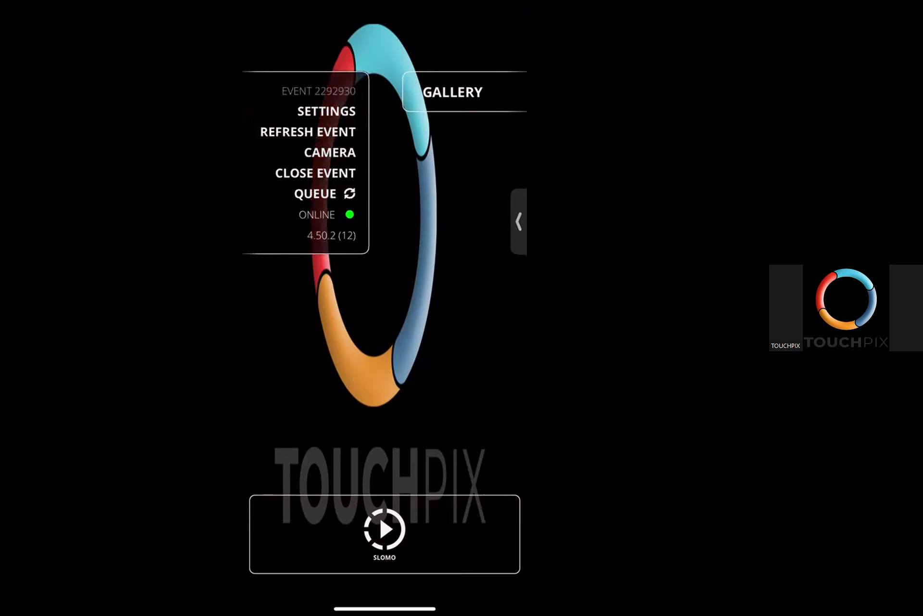
{"action": "left_click", "coordinate": [256, 91]}
{"action": "left_click", "coordinate": [327, 111]}
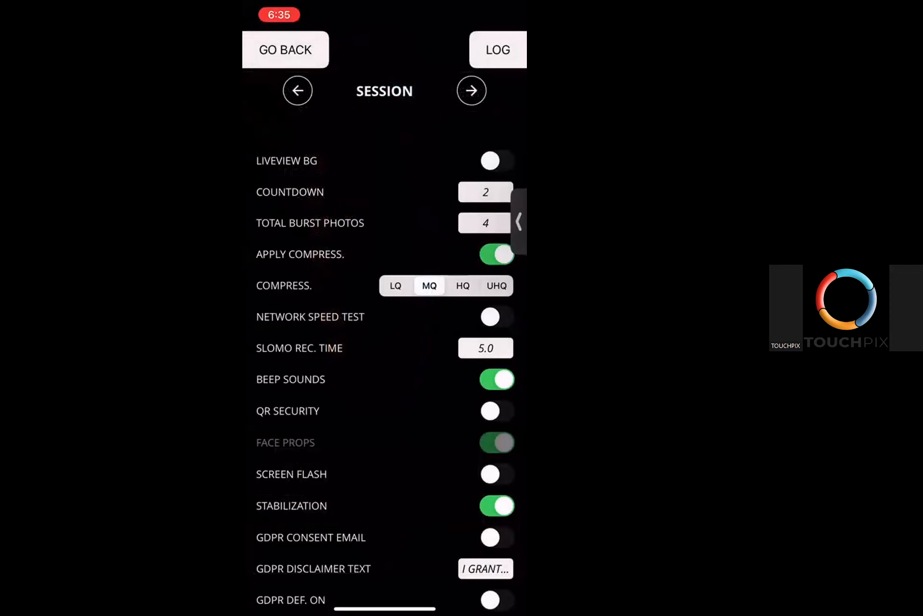
{"action": "scroll", "coordinate": [385, 368], "scroll_direction": "down", "scroll_amount": 1}
{"action": "scroll", "coordinate": [385, 368], "scroll_direction": "down", "scroll_amount": 1}
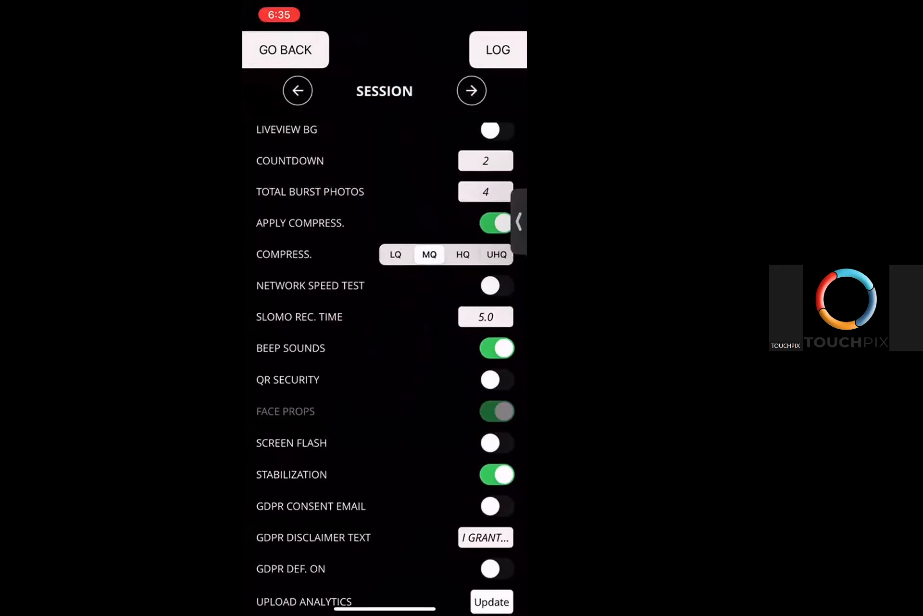
{"action": "left_click", "coordinate": [497, 254]}
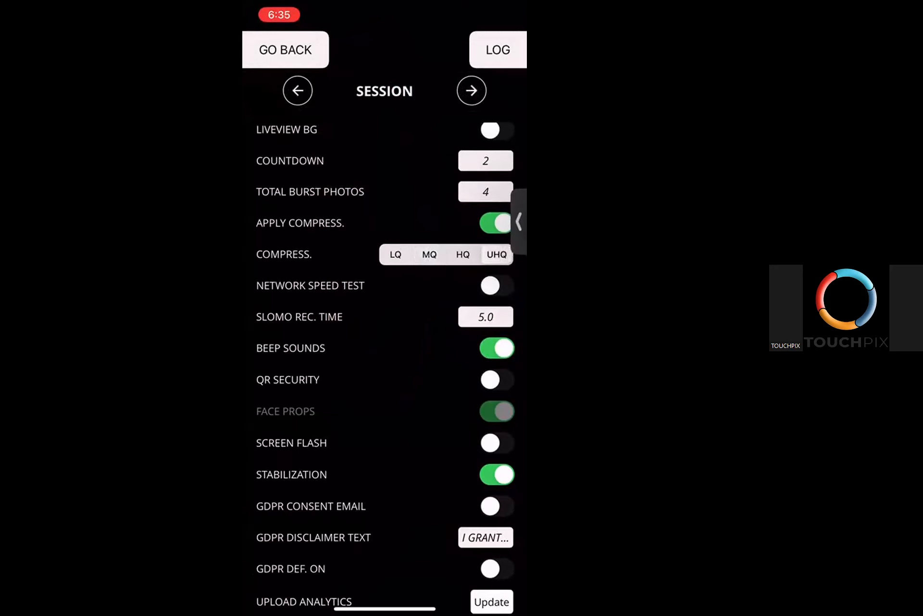